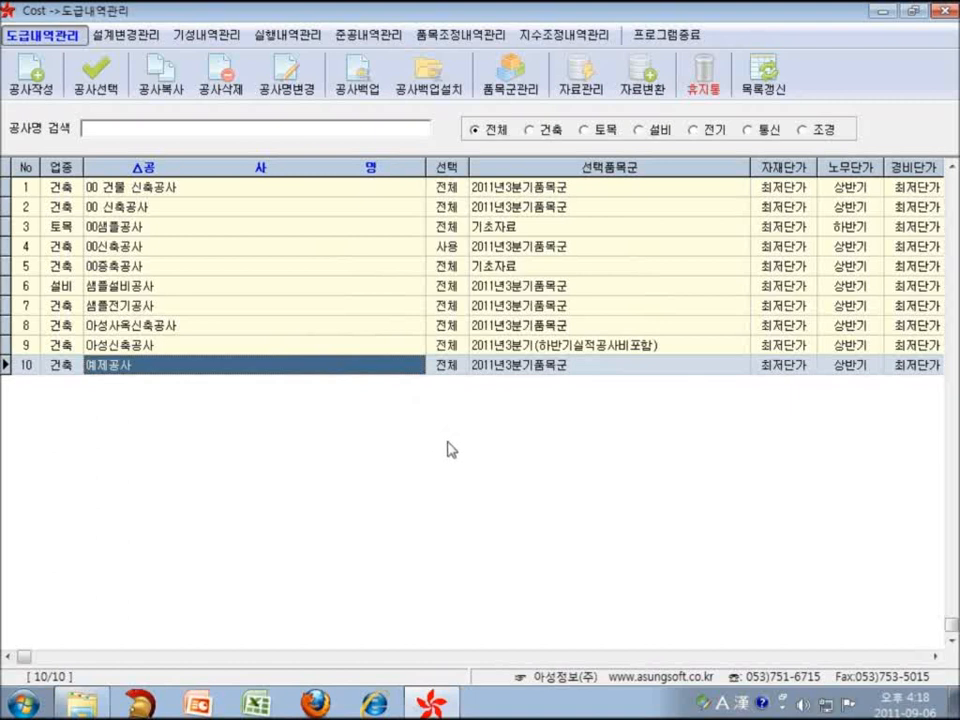
# - Create a project named 엑셀불러오기 using the cost sheet form "2011년 건축 3억미만 - 6개월 이하 (국가, 지방)"
pyautogui.click(31, 73)
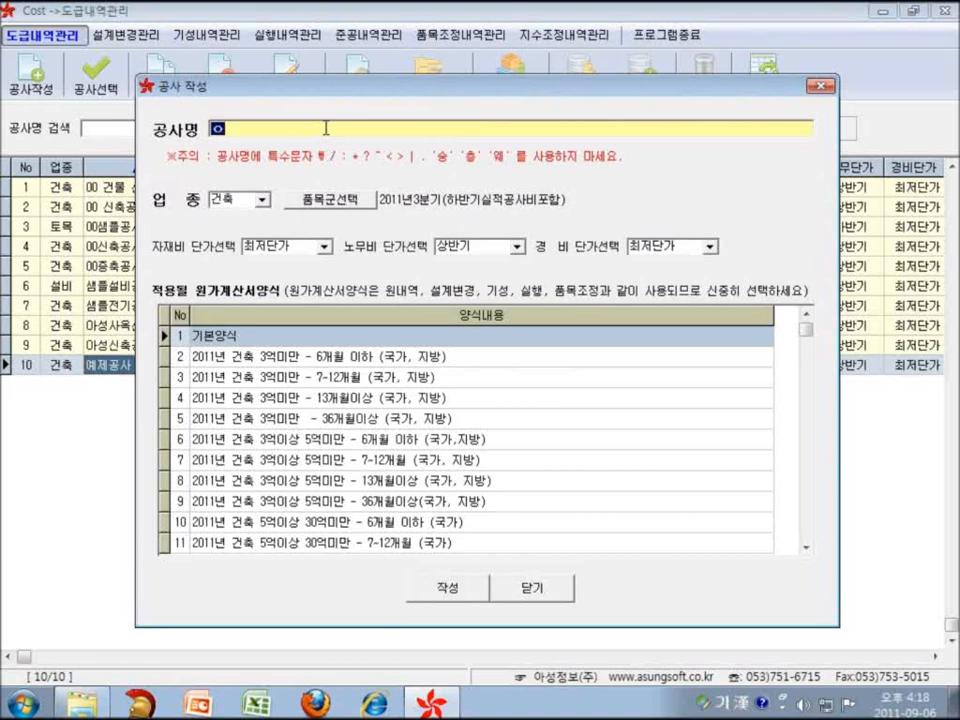
pyautogui.write('엑셀불러오기')
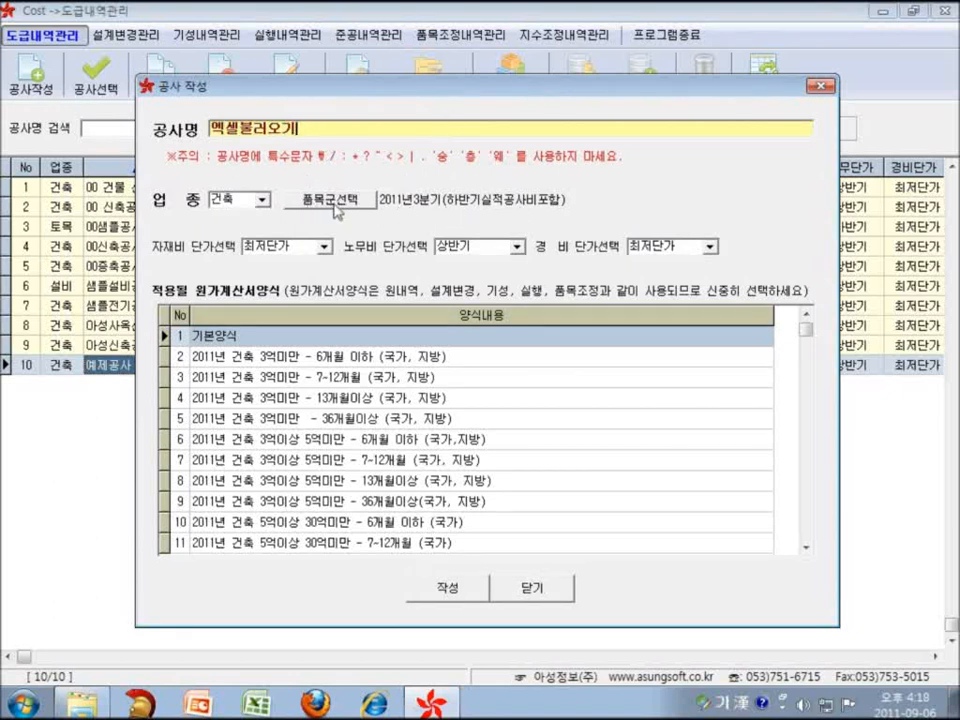
pyautogui.click(332, 354)
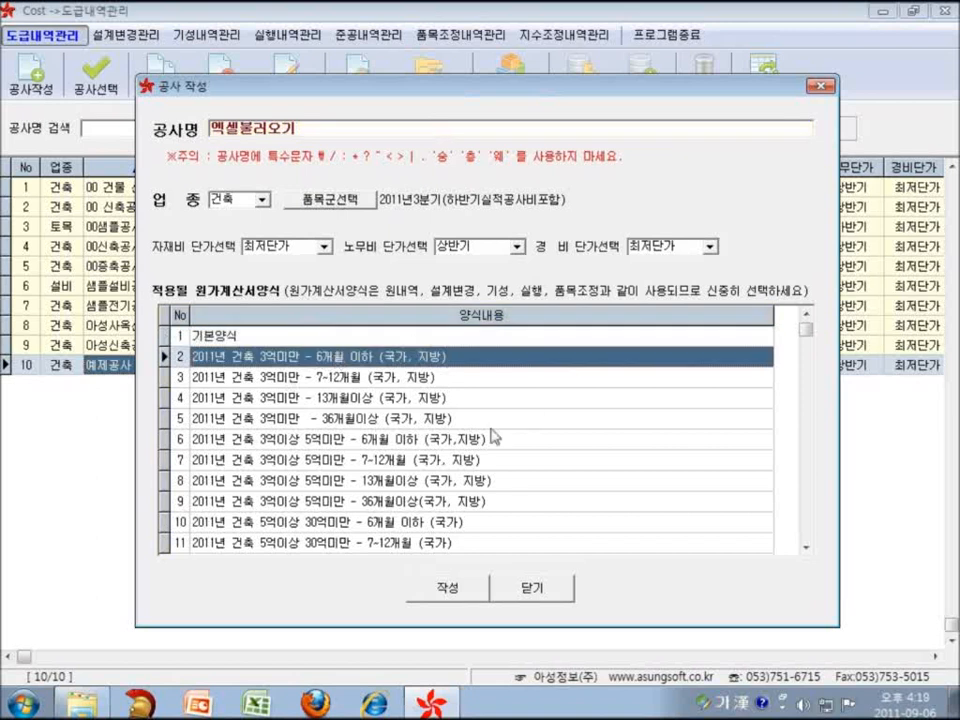
pyautogui.click(466, 592)
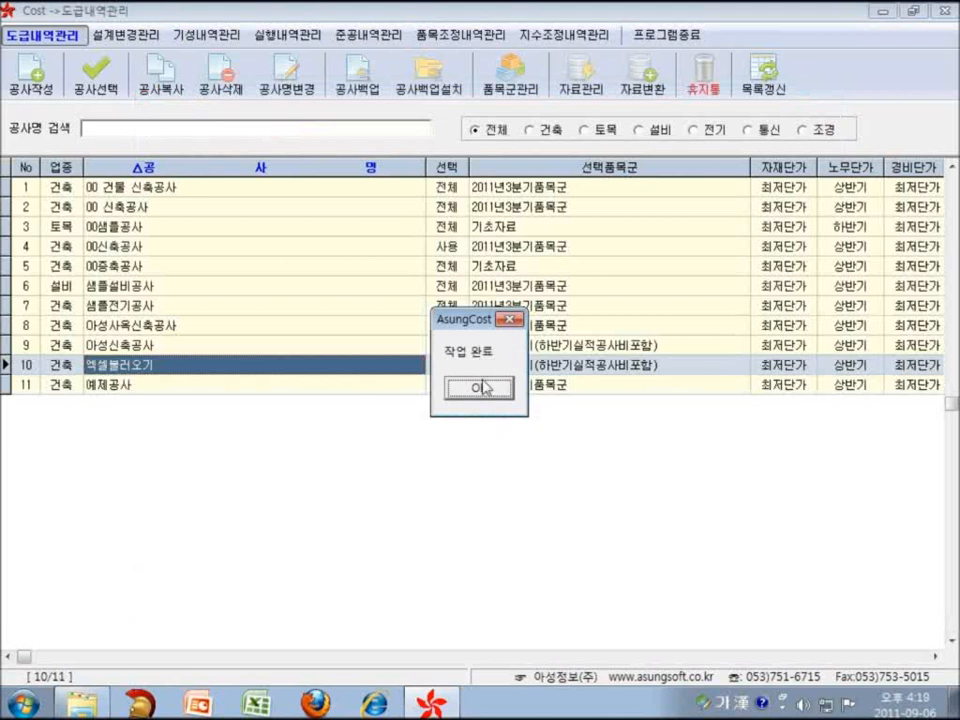
pyautogui.click(484, 386)
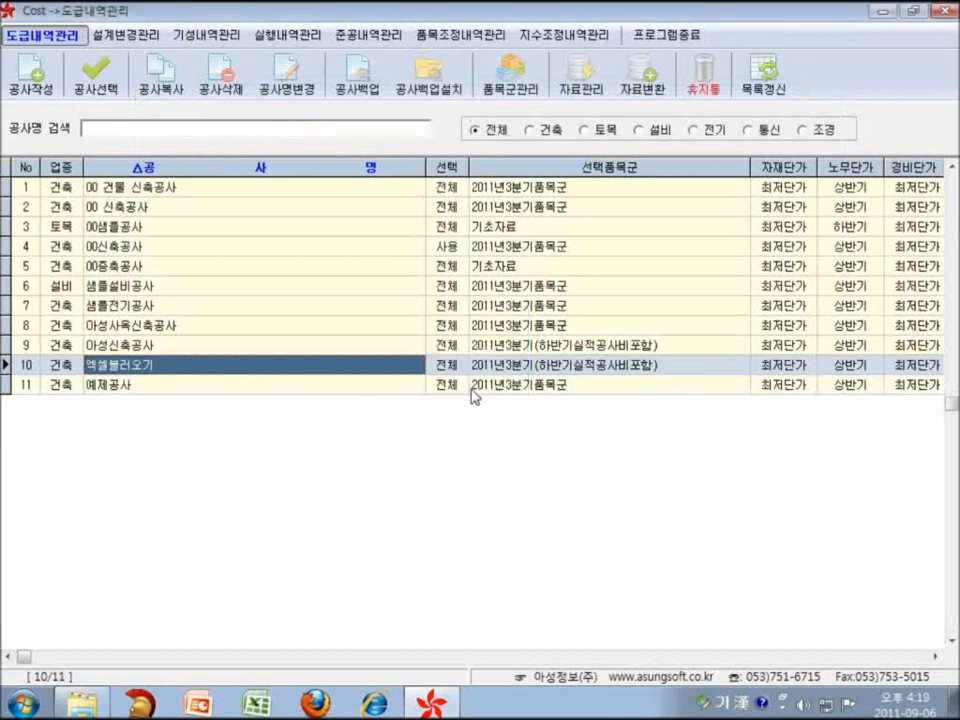
# - Open the 엑셀불러오기 project, start importing Excel data into its breakdown, and move the import window clear of the item list
pyautogui.click(88, 86)
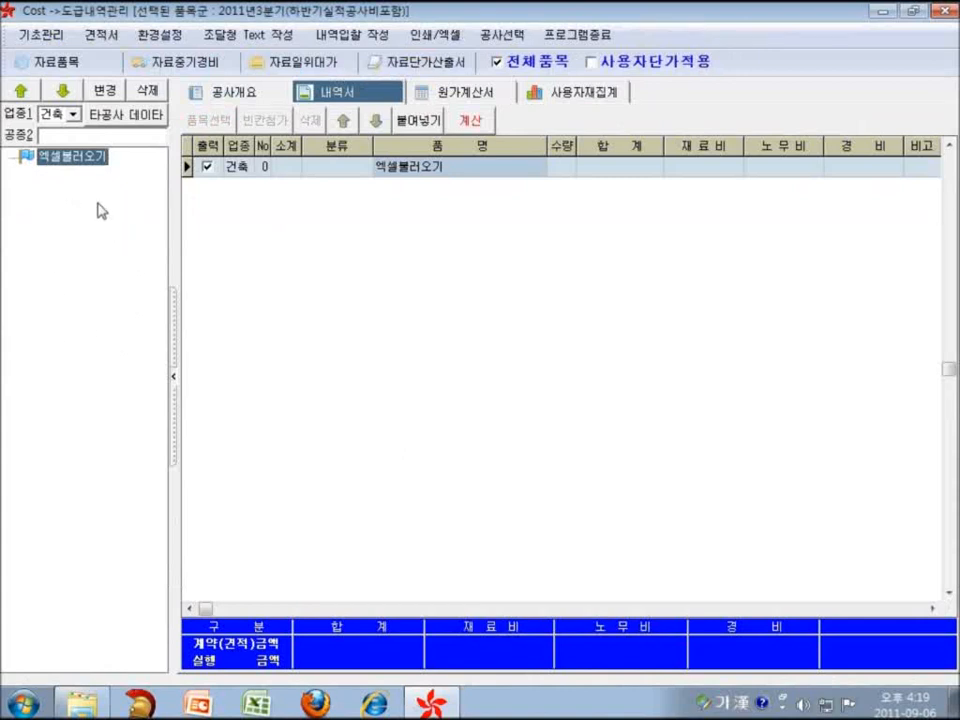
pyautogui.rightClick(79, 201)
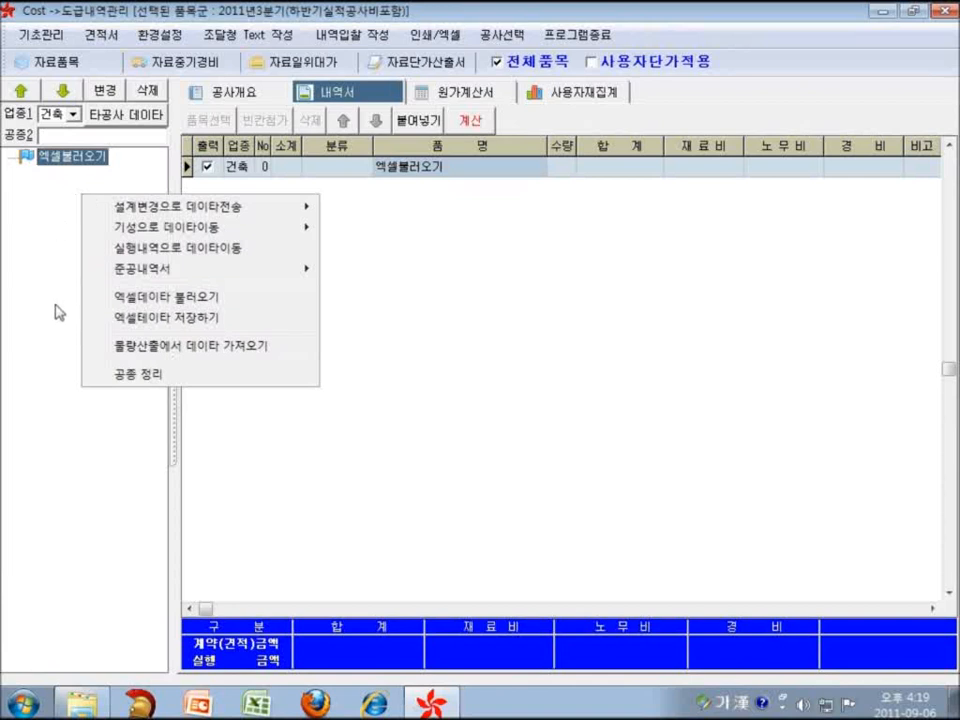
pyautogui.click(165, 297)
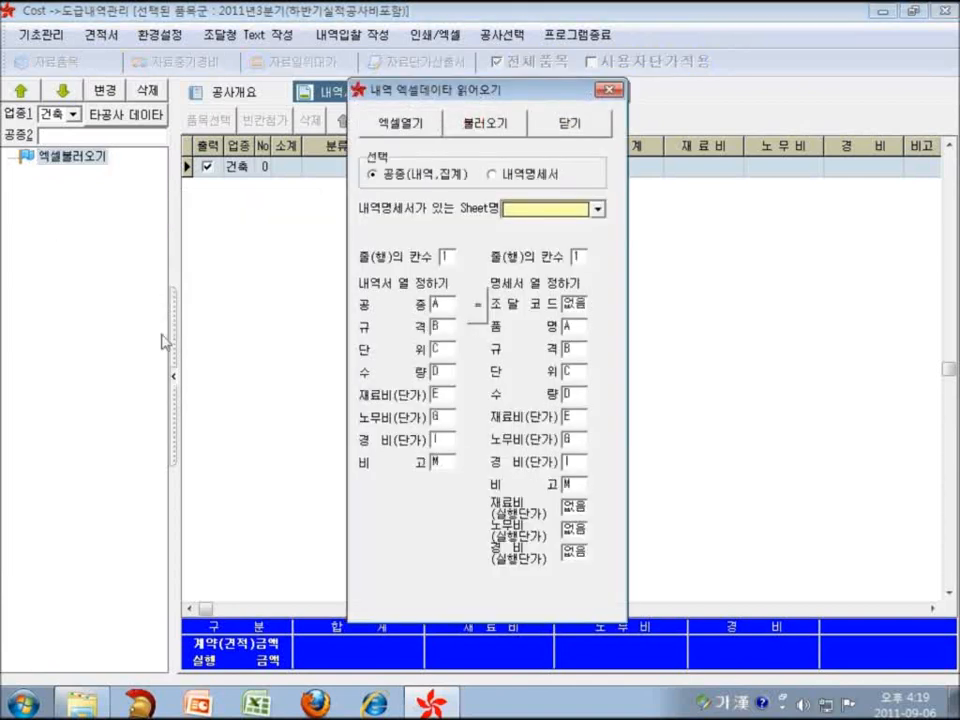
pyautogui.moveTo(427, 101); pyautogui.dragTo(741, 107)
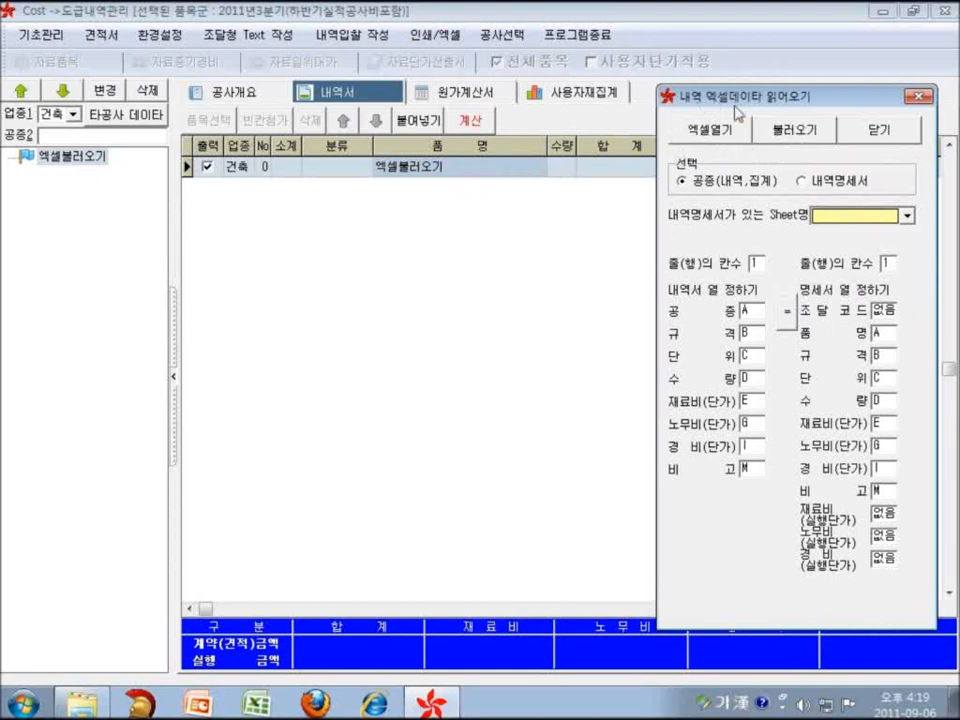
# - Open the workbook 00 학교 교사동 증축공사.xlsx as the source for the import
pyautogui.click(702, 136)
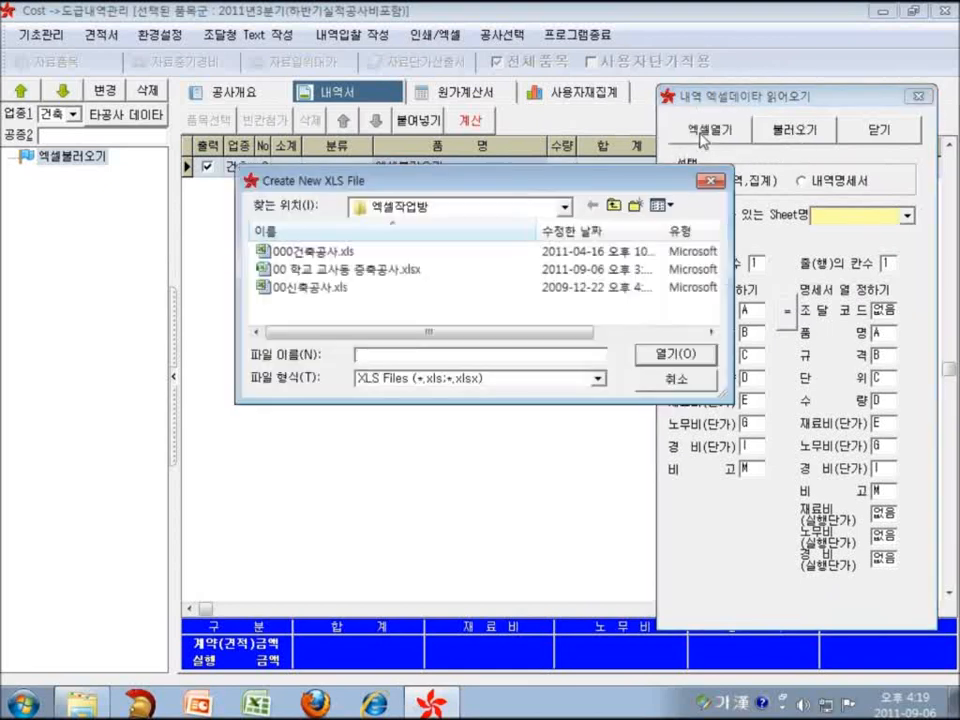
pyautogui.click(380, 270)
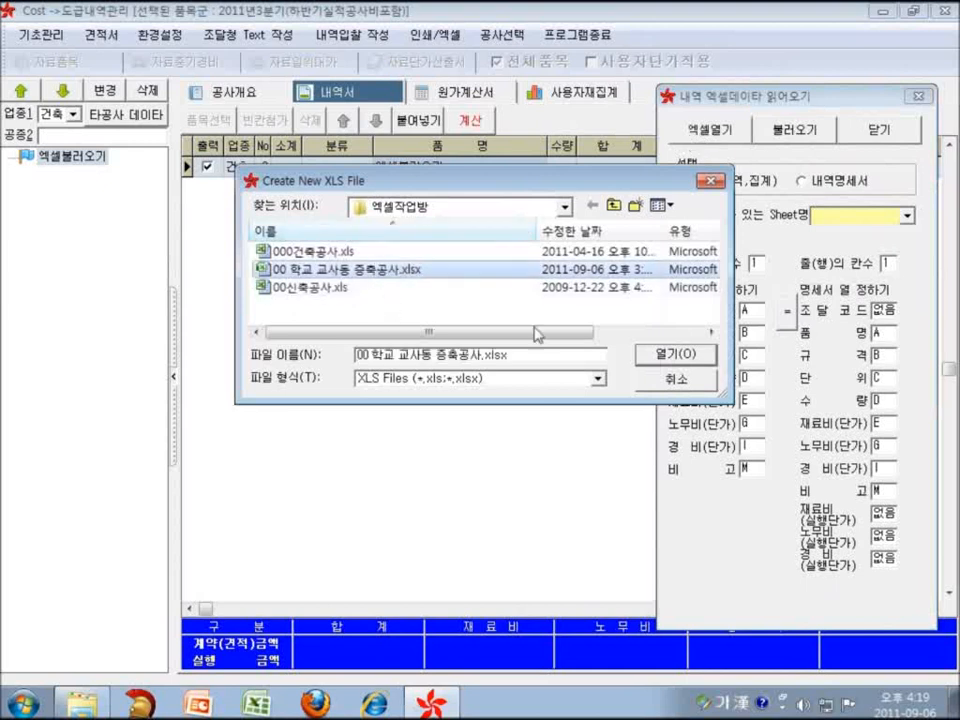
pyautogui.click(676, 356)
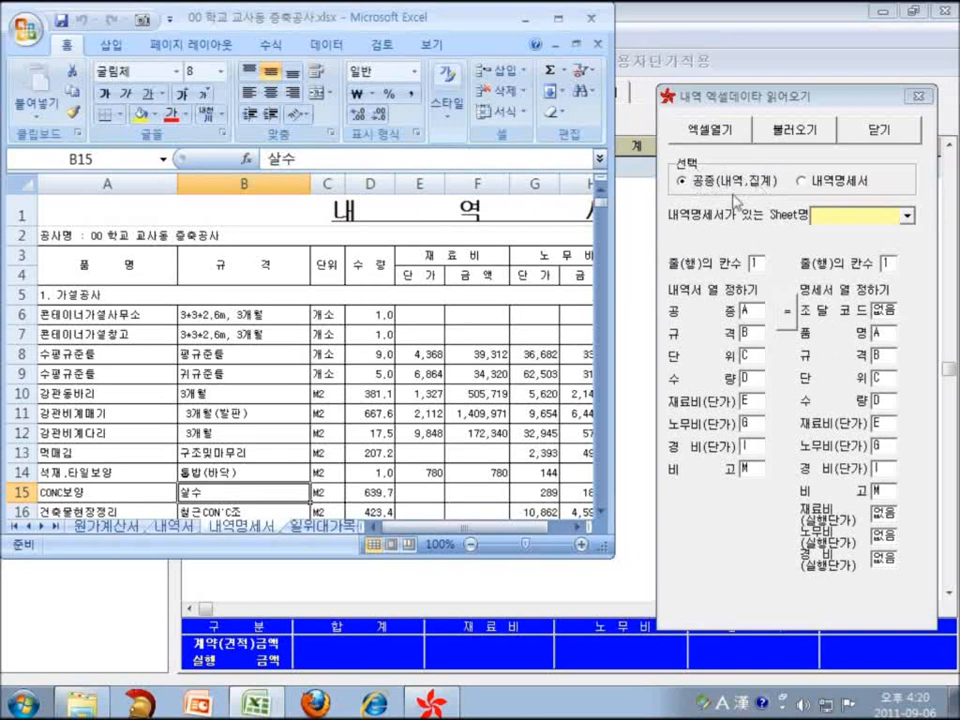
# - Compare the workbook's 내역서 and 내역명세서 sheets and set 내역명세서 as the sheet that holds the detailed statement
pyautogui.click(181, 530)
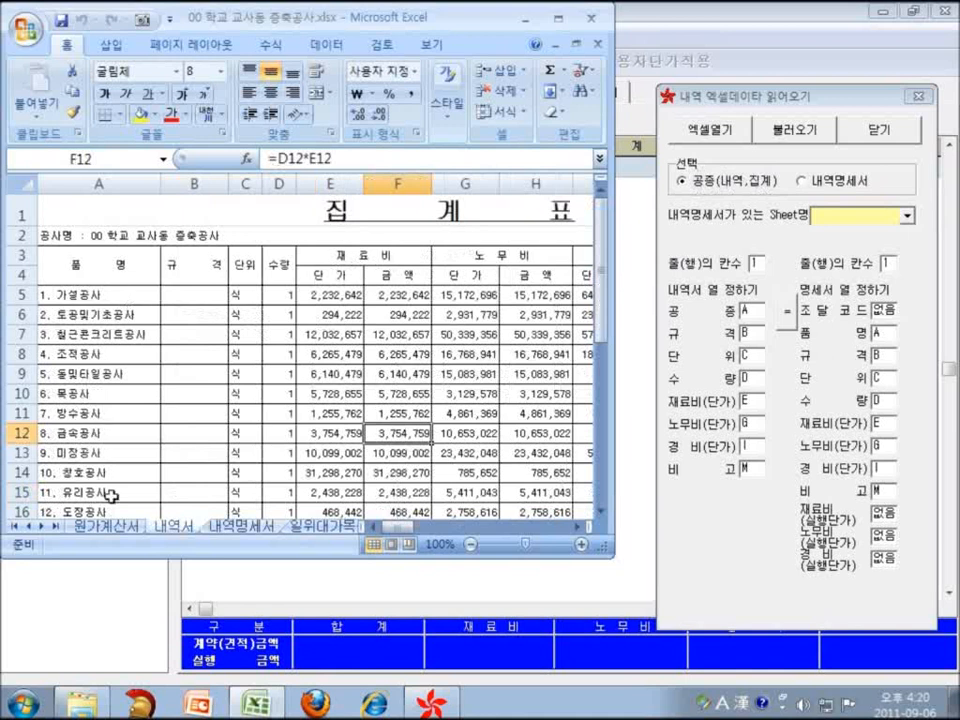
pyautogui.click(228, 533)
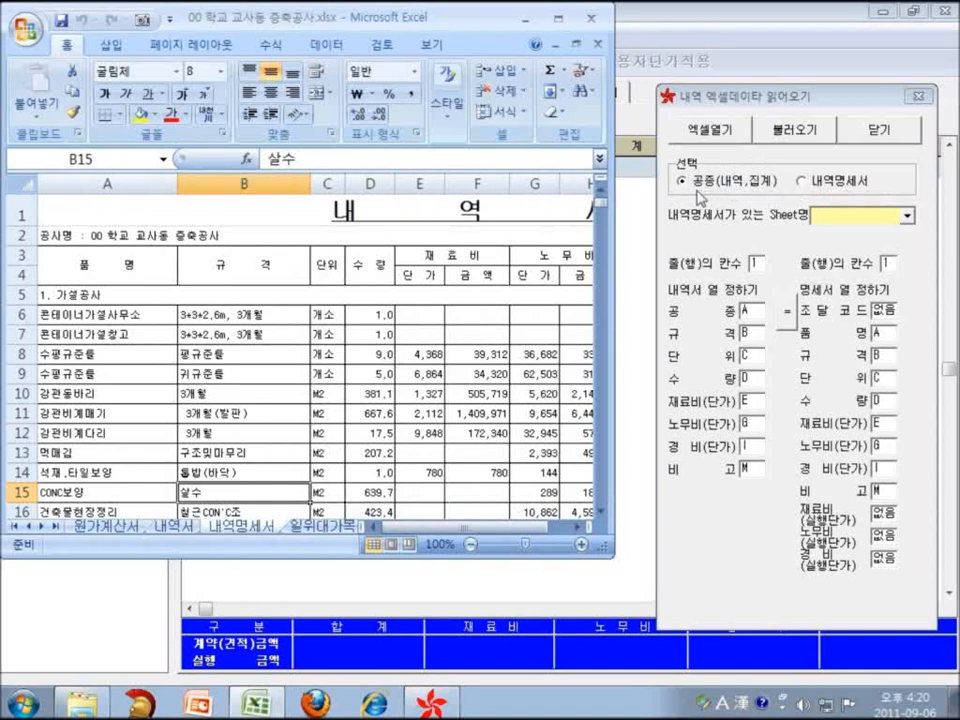
pyautogui.click(176, 530)
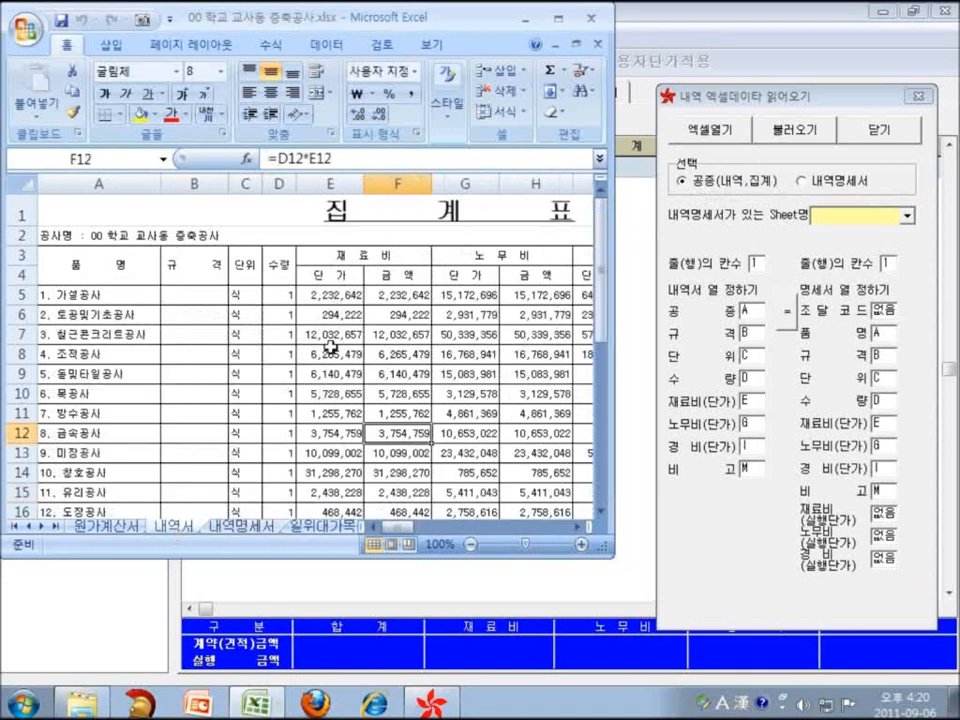
pyautogui.click(330, 340)
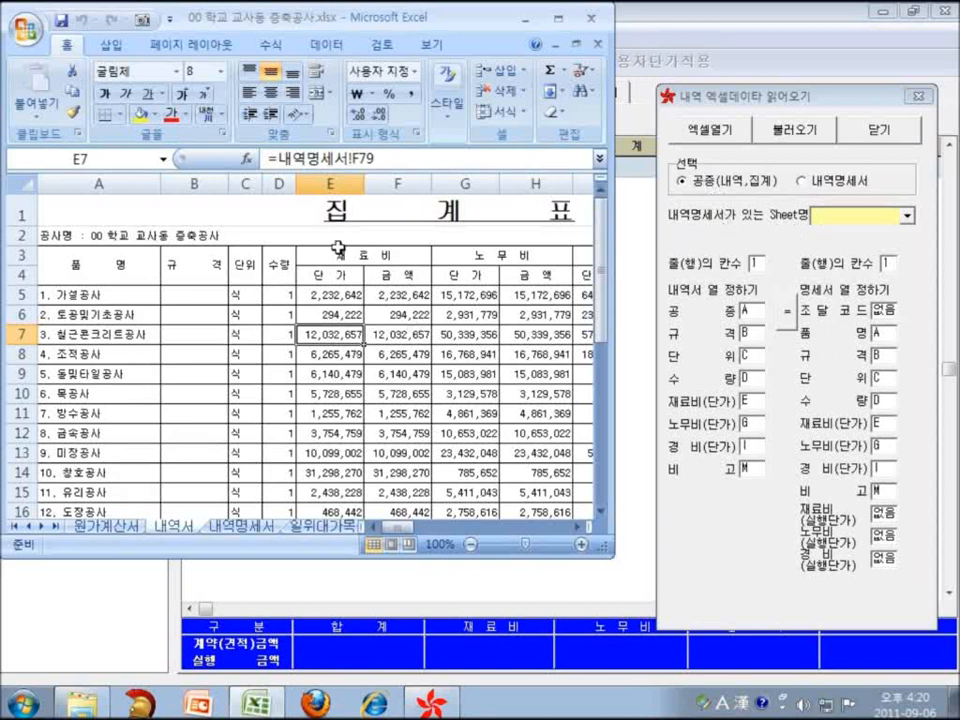
pyautogui.click(240, 525)
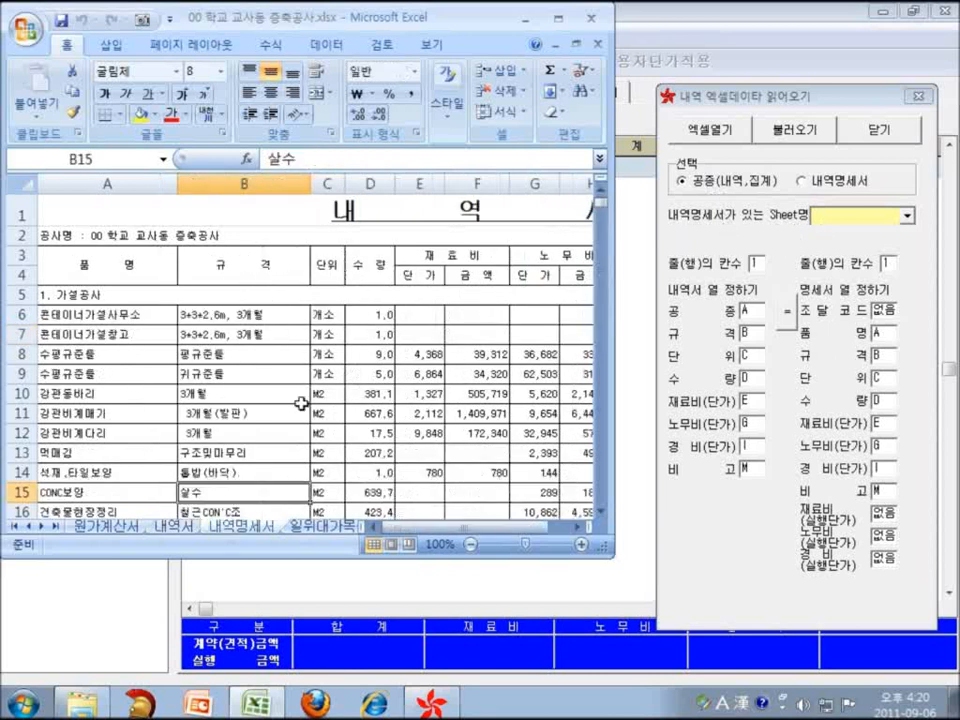
pyautogui.click(435, 390)
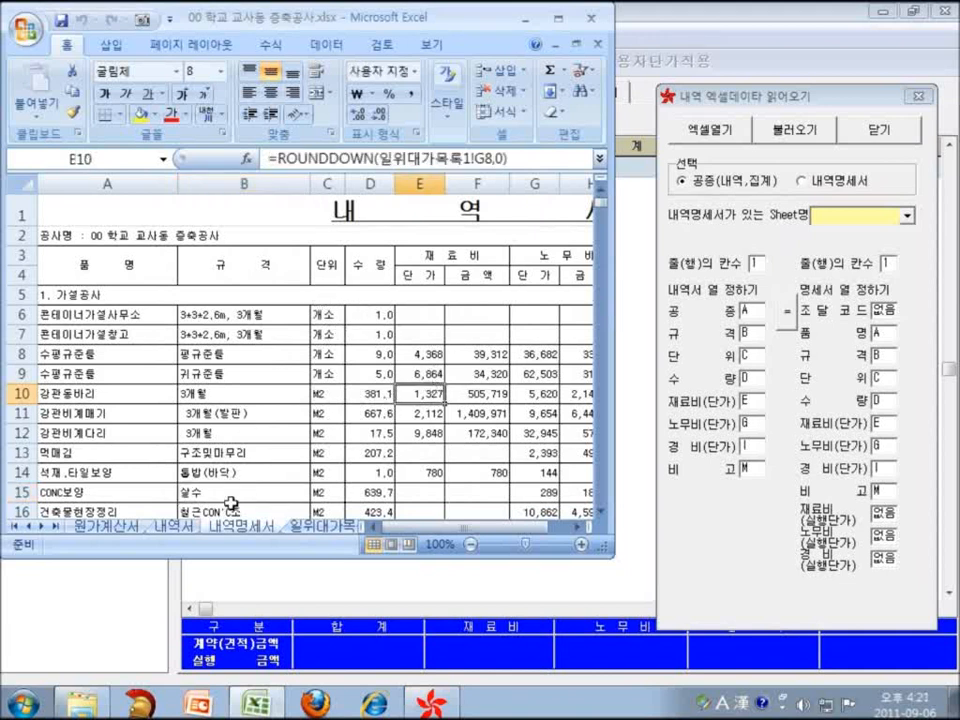
pyautogui.click(908, 218)
pyautogui.click(880, 266)
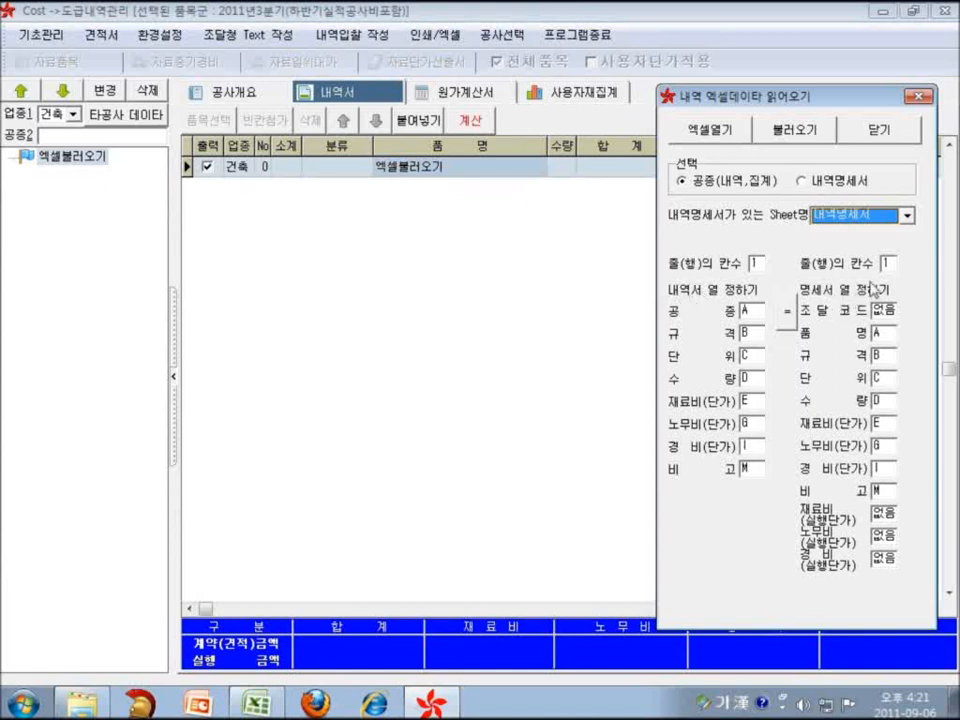
# - Return to the Excel workbook and examine the work type names in column A of the 내역서 sheet
pyautogui.click(266, 706)
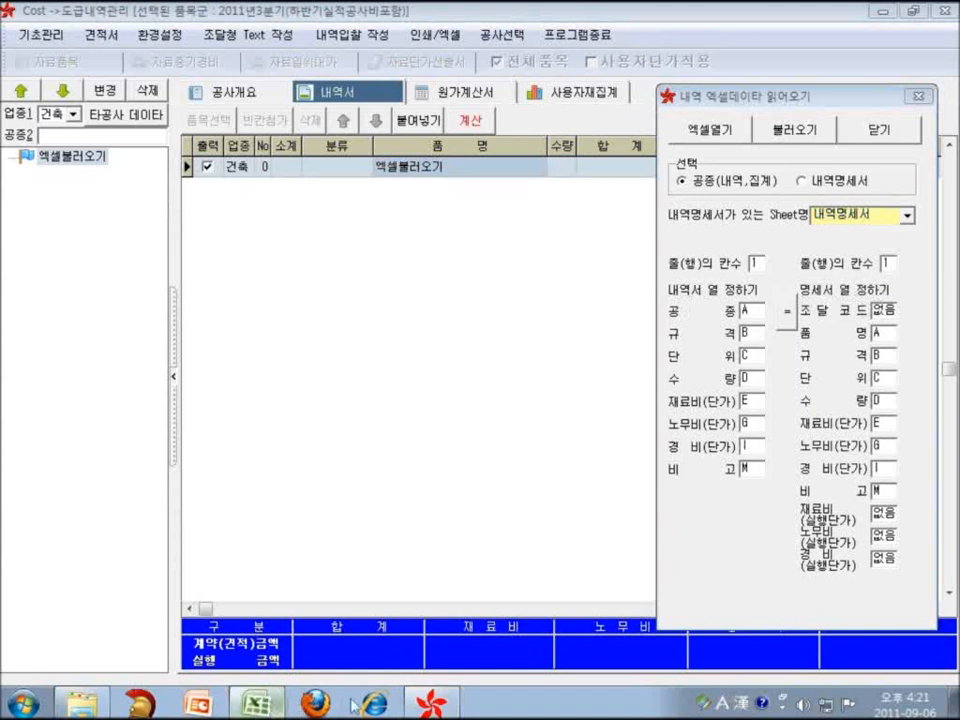
pyautogui.click(430, 705)
pyautogui.click(266, 708)
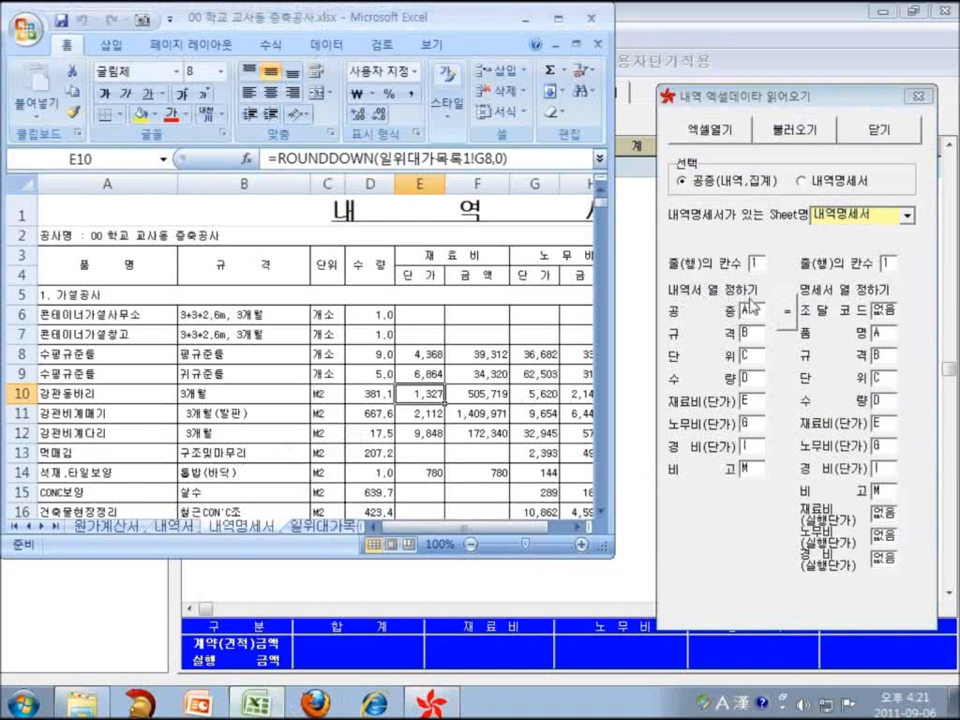
pyautogui.click(173, 527)
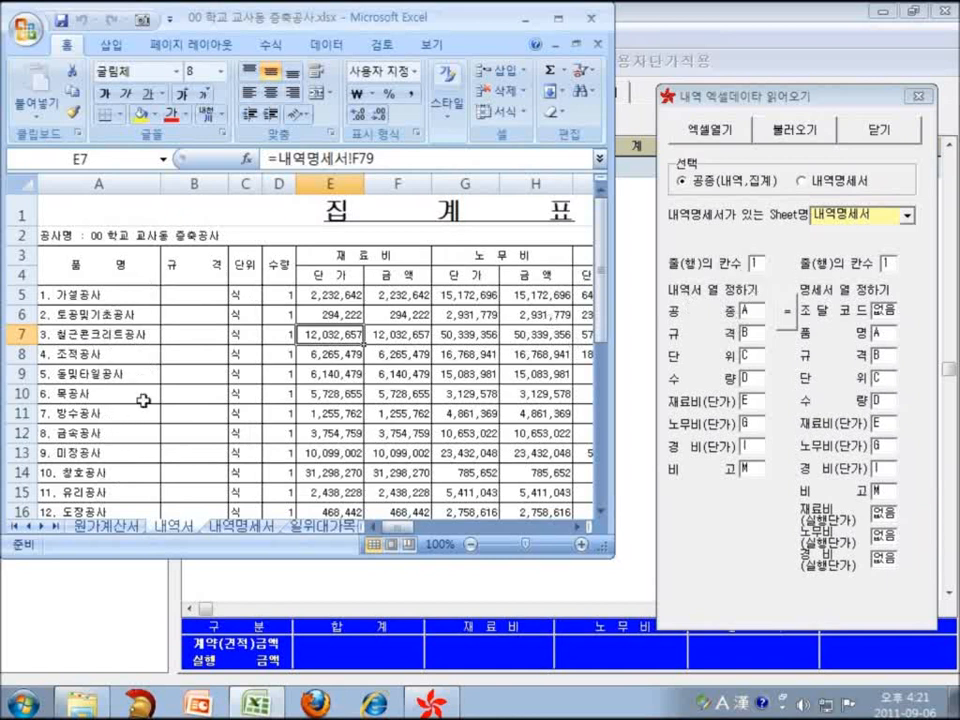
pyautogui.click(105, 294)
pyautogui.click(103, 313)
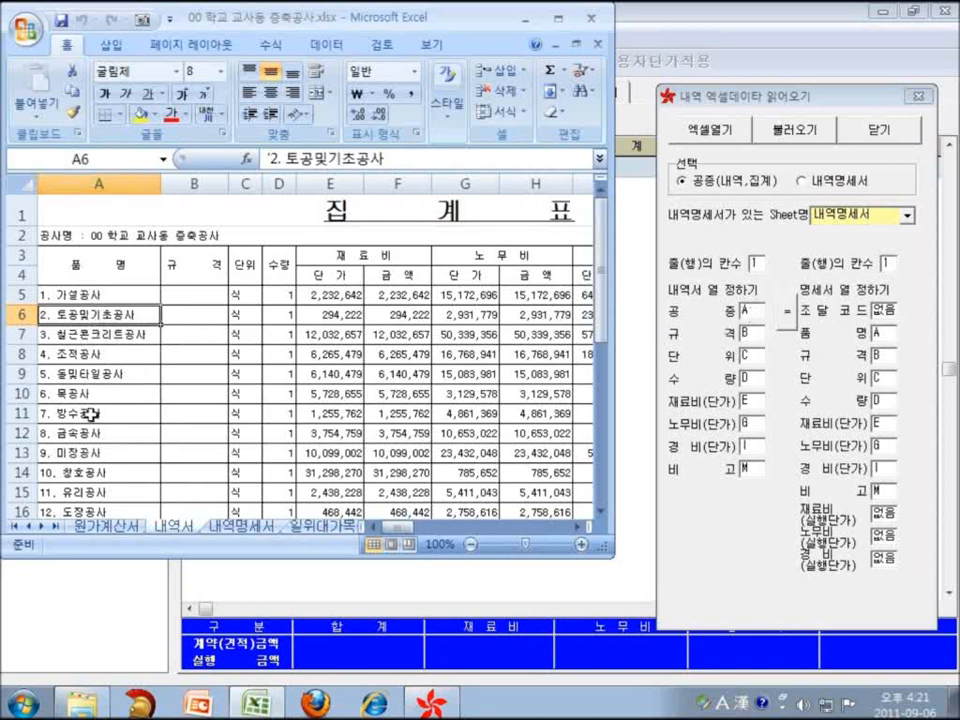
# - Assign column A to 공종 in the import's 내역서 column settings
pyautogui.click(749, 313)
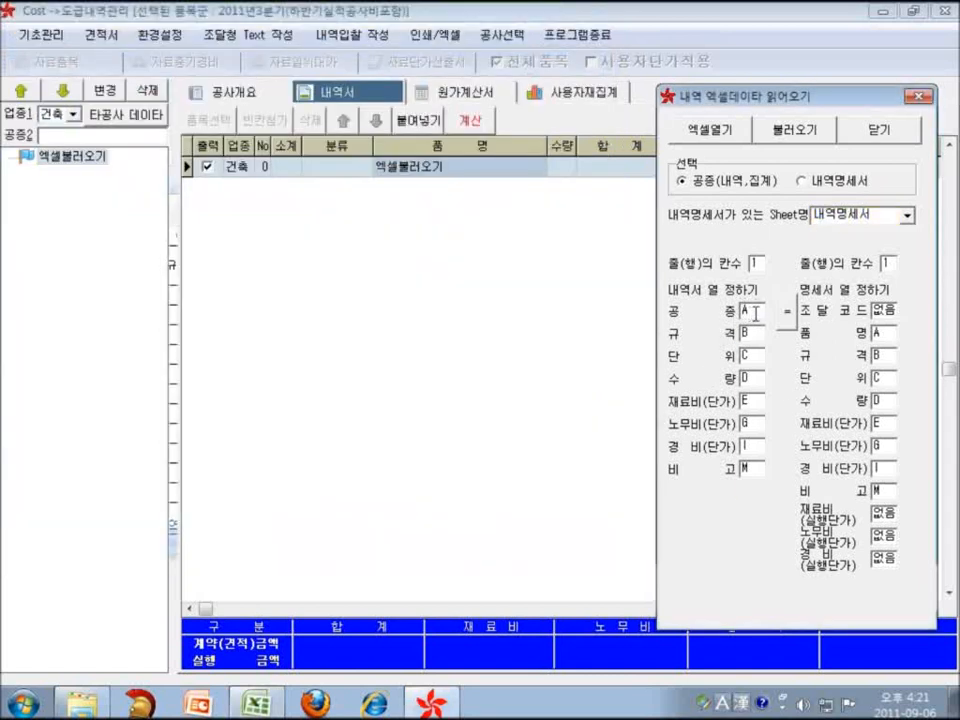
pyautogui.click(756, 313)
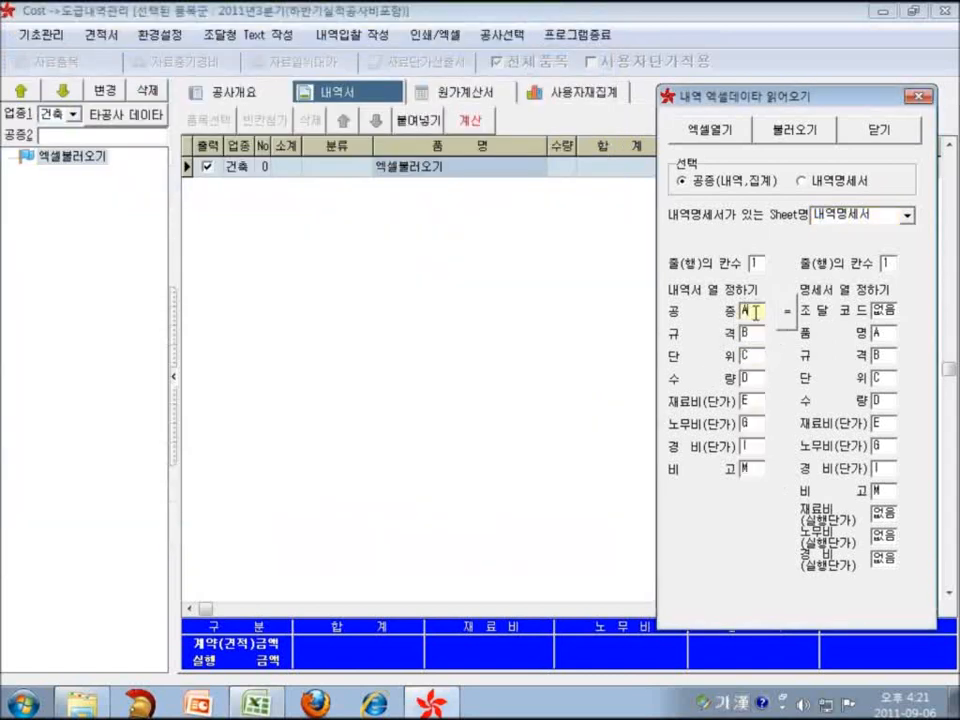
pyautogui.click(757, 316)
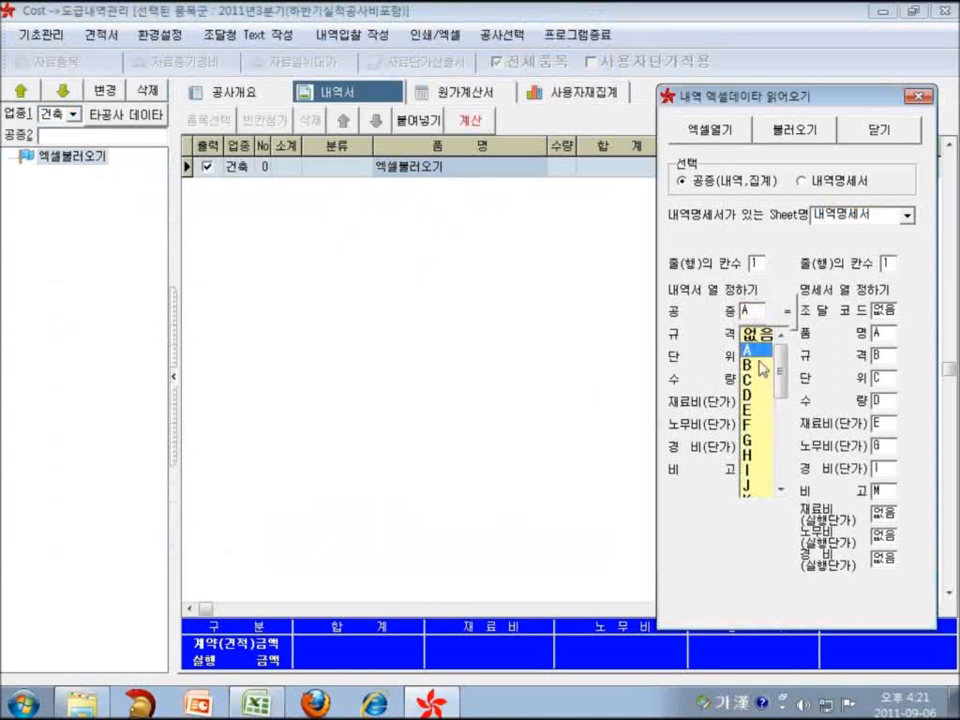
pyautogui.click(759, 352)
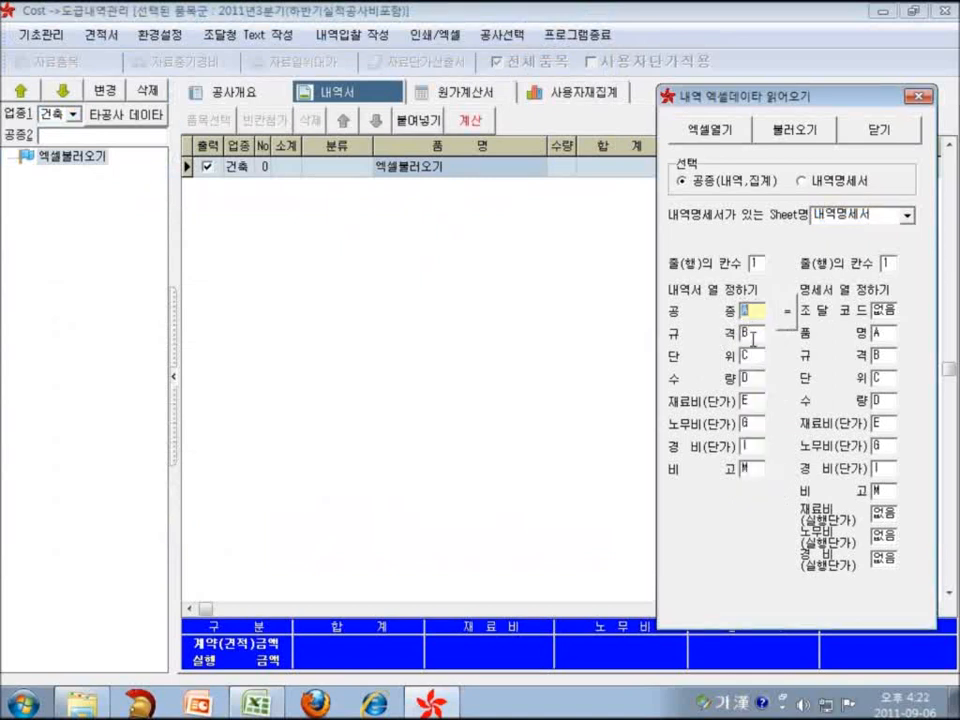
pyautogui.click(752, 312)
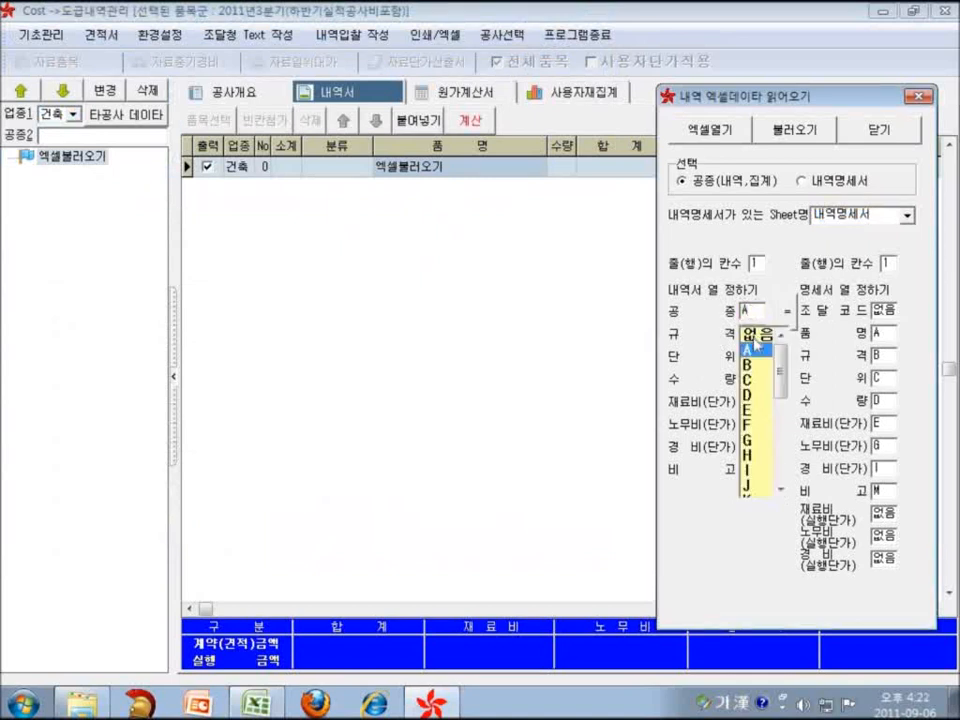
pyautogui.click(755, 314)
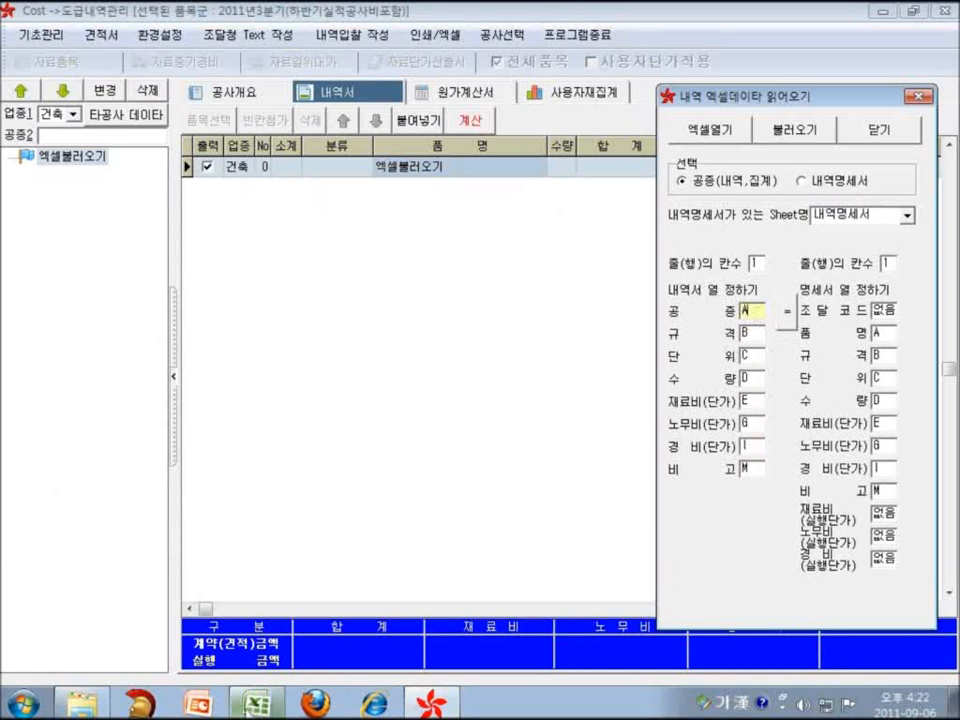
# - Switch to the Excel workbook and compare the 내역서 sheet's 규격, 단위, 수량 and 재료비 columns with the import's column letters
pyautogui.click(256, 703)
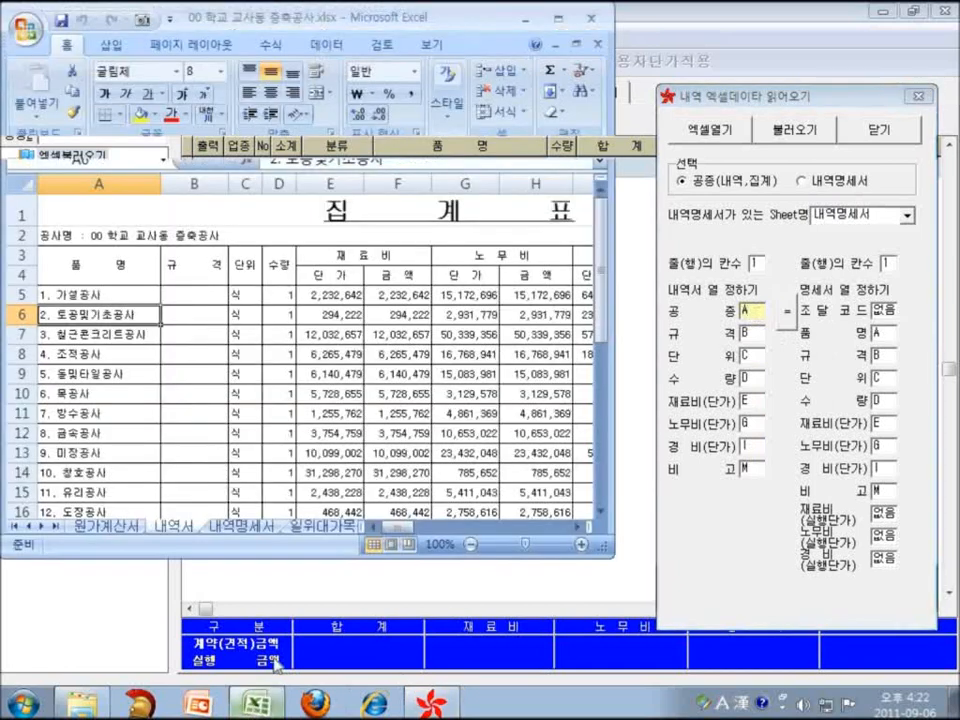
pyautogui.click(200, 337)
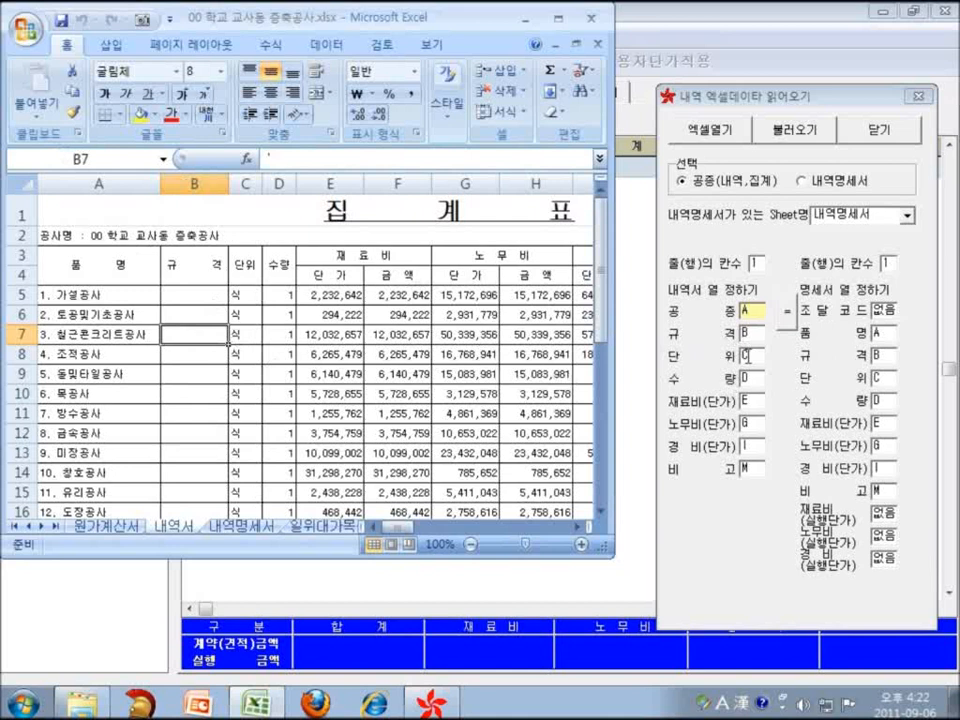
pyautogui.click(252, 334)
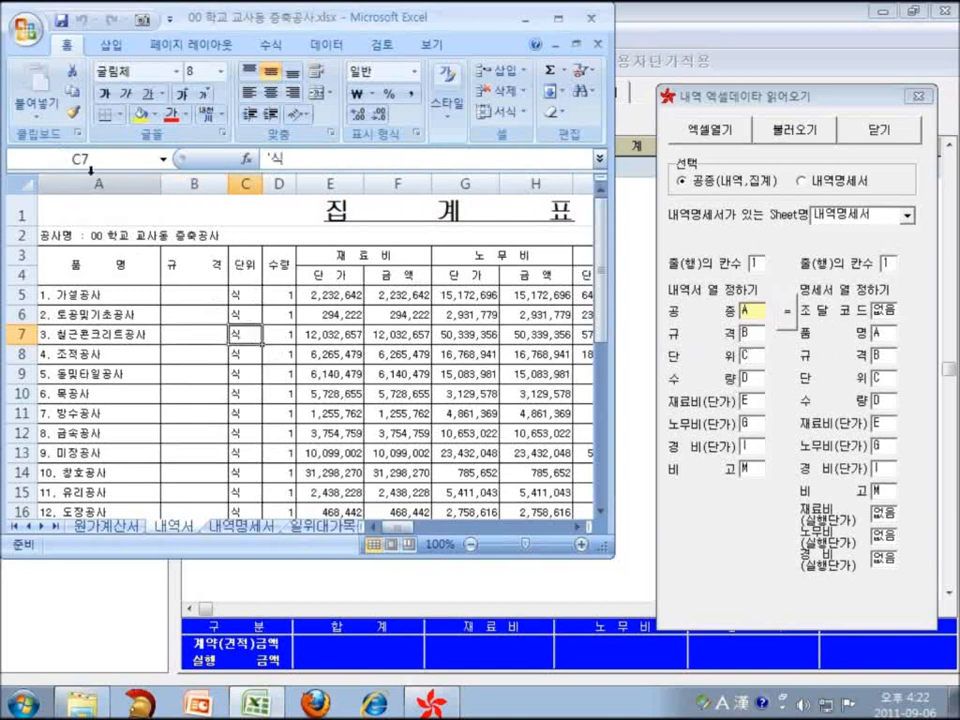
pyautogui.click(274, 334)
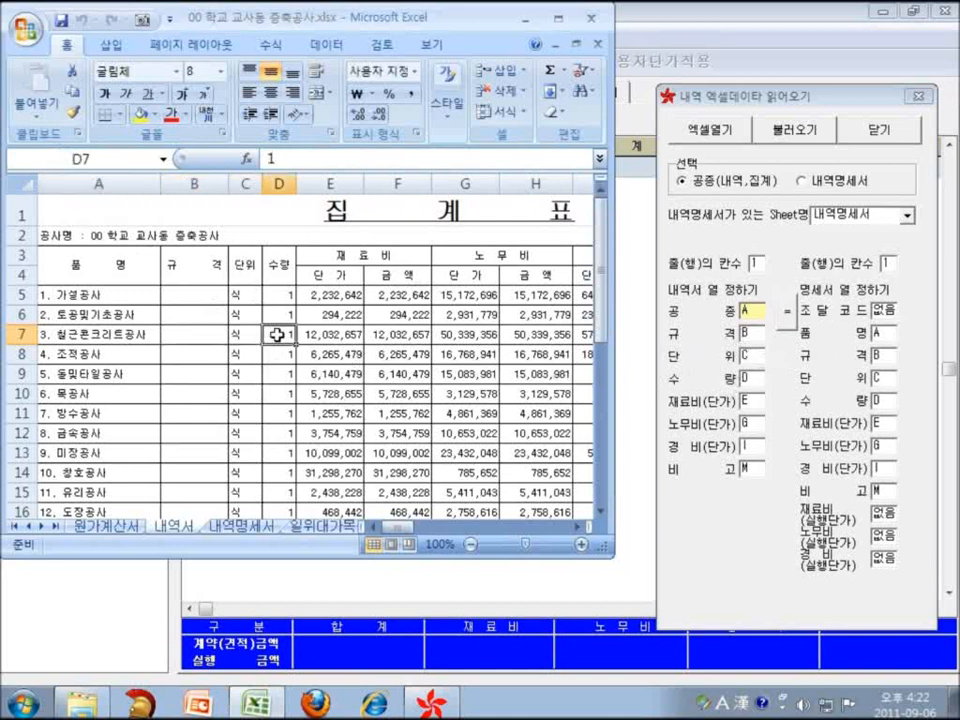
pyautogui.click(343, 336)
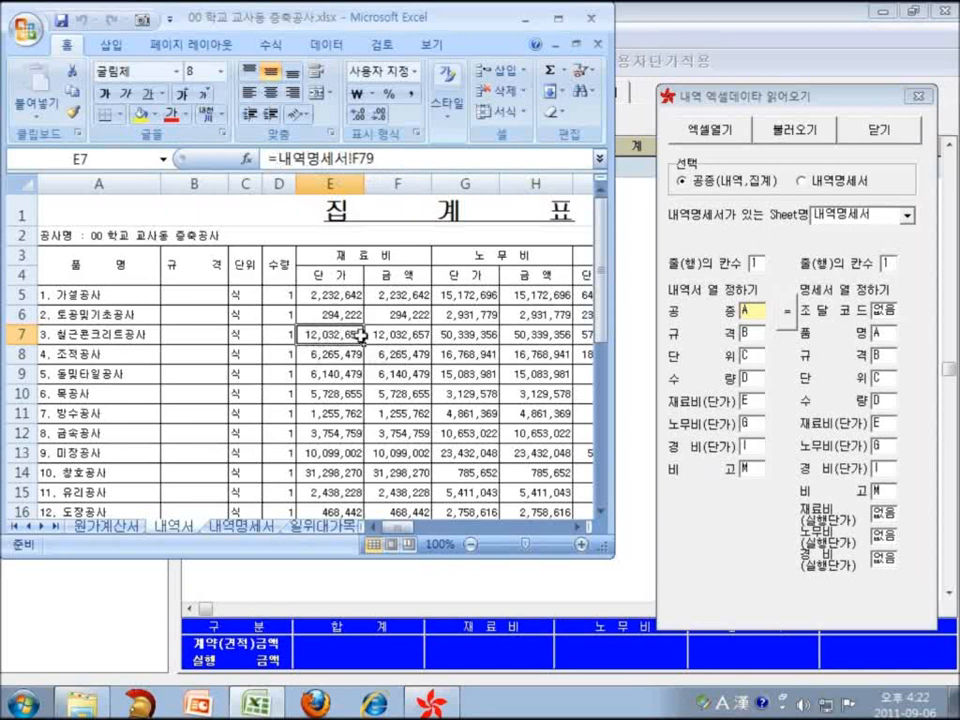
pyautogui.click(396, 337)
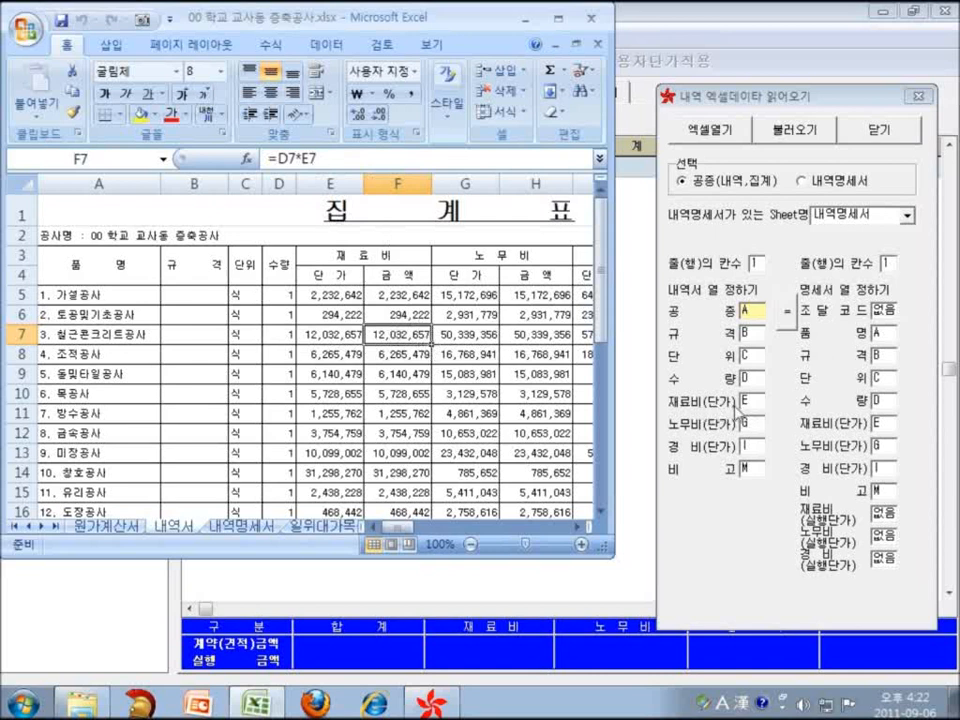
pyautogui.click(319, 332)
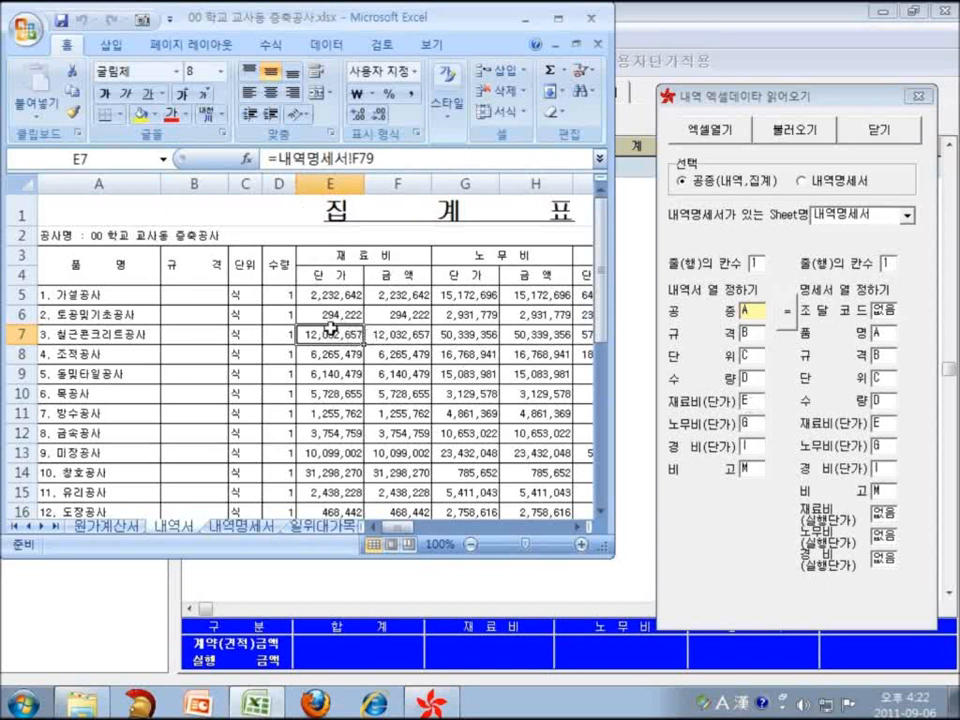
pyautogui.click(400, 334)
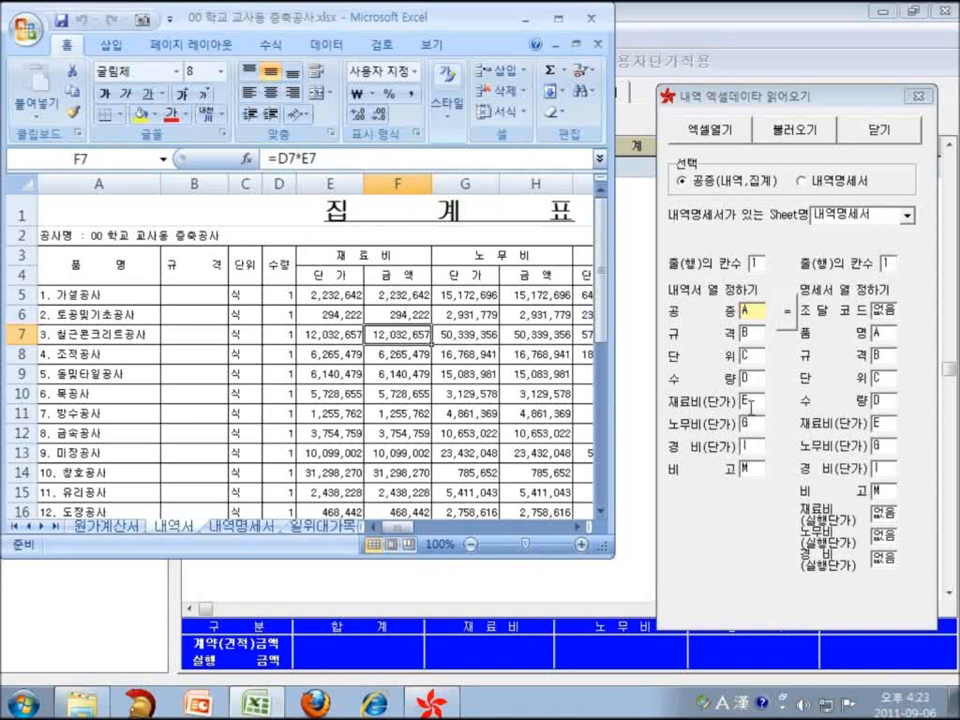
pyautogui.click(334, 327)
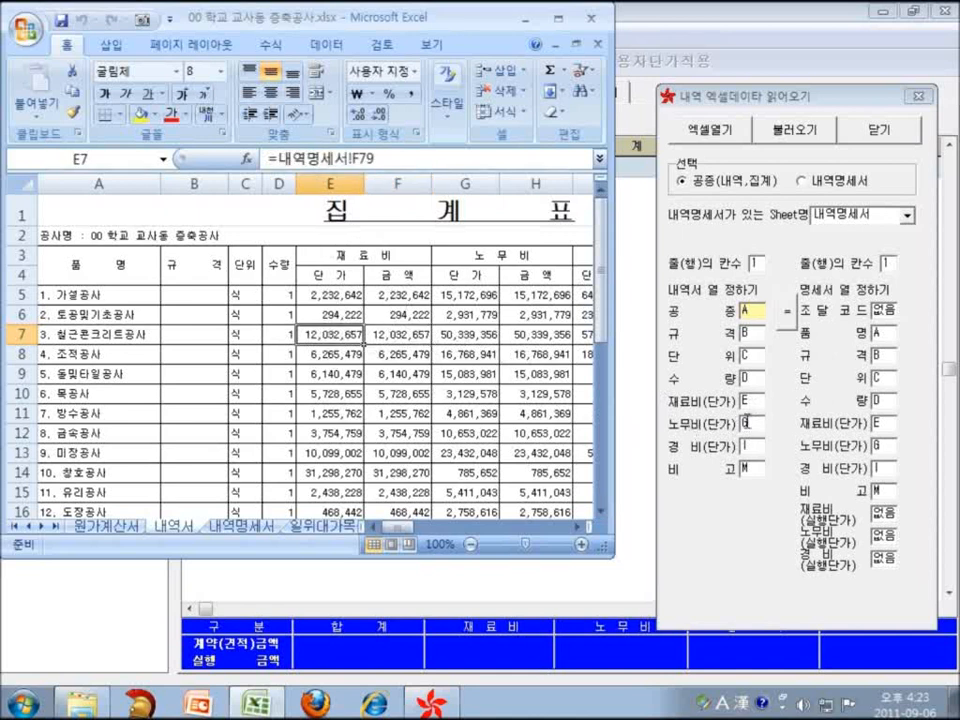
# - Check the 노무비, 경비 and 비고 columns against the import settings and examine the item names in the 내역명세서 sheet
pyautogui.press('Right')
pyautogui.press('Right')
pyautogui.press('Right')
pyautogui.press('Right')
pyautogui.press('Right')
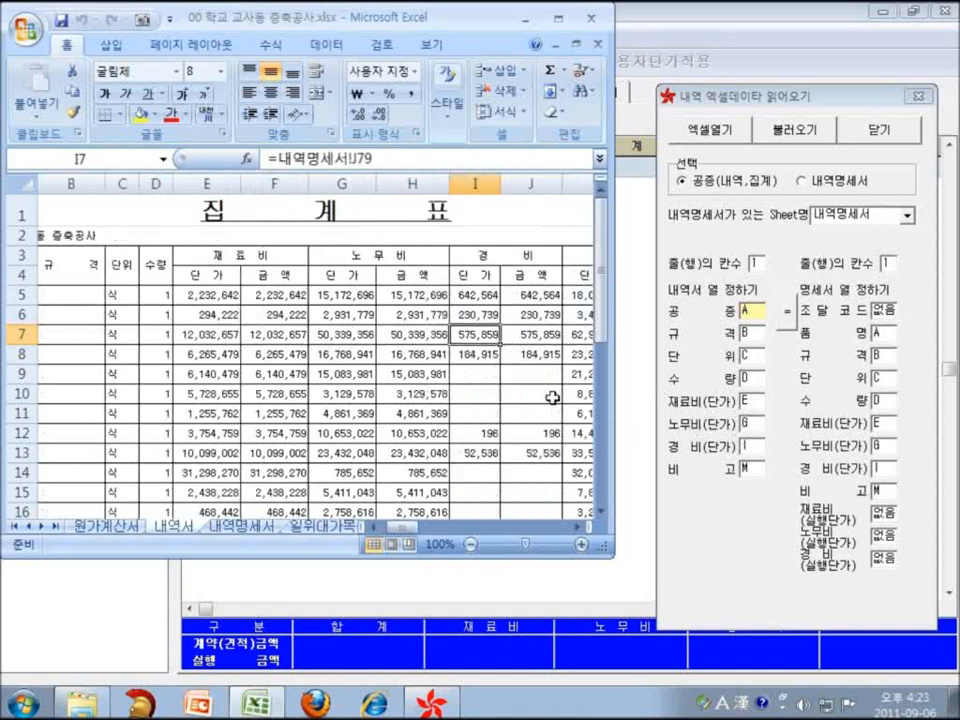
pyautogui.press('Left')
pyautogui.press('Right')
pyautogui.press('Right')
pyautogui.press('Right')
pyautogui.press('Right')
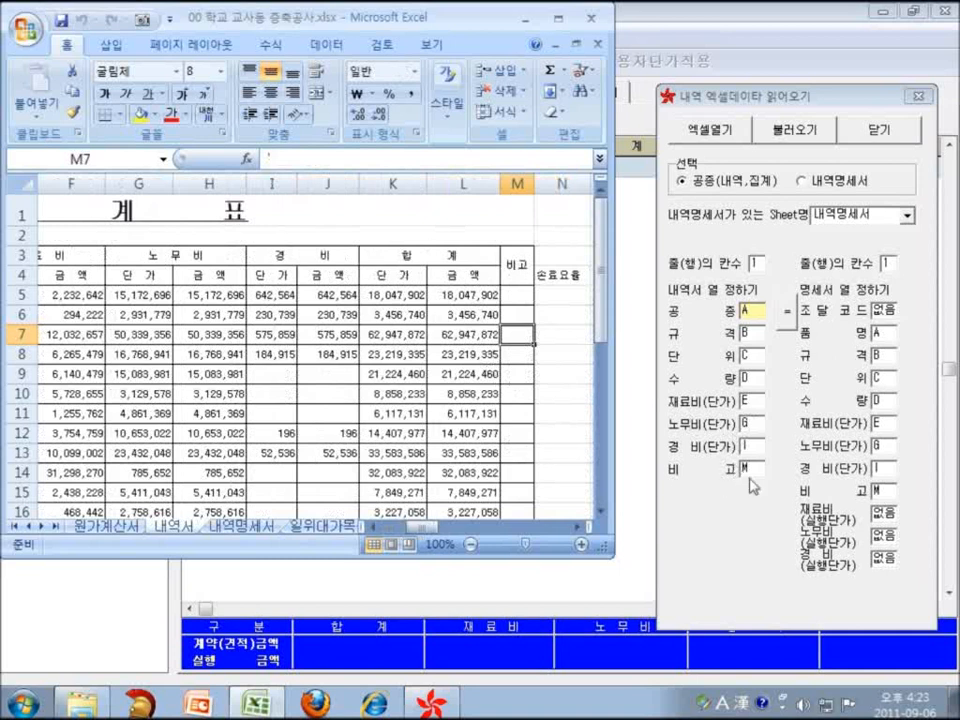
pyautogui.click(243, 527)
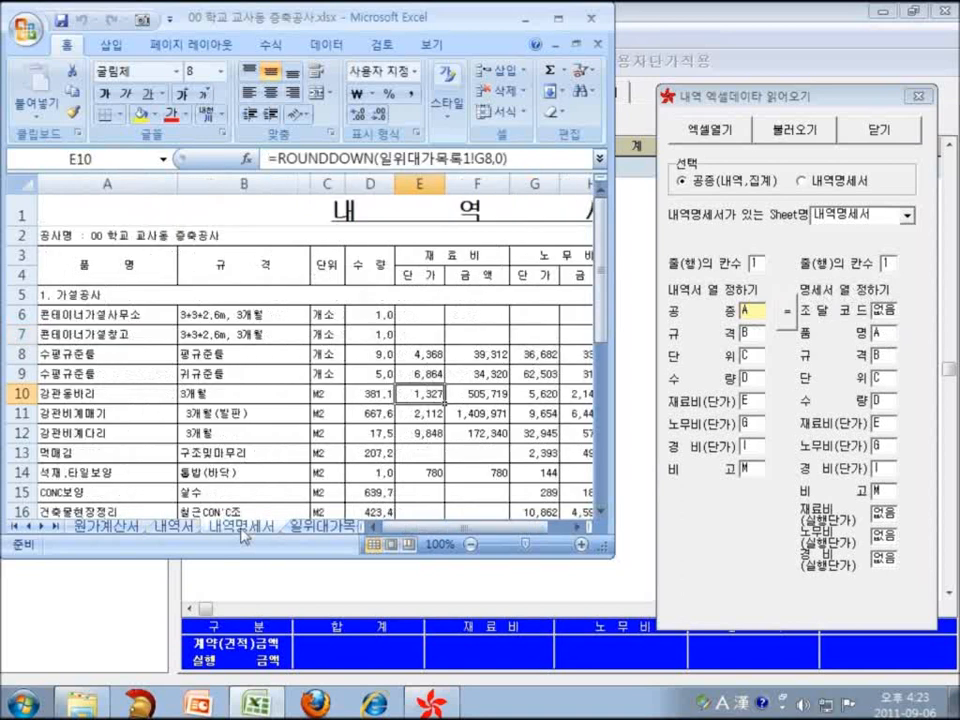
pyautogui.click(98, 333)
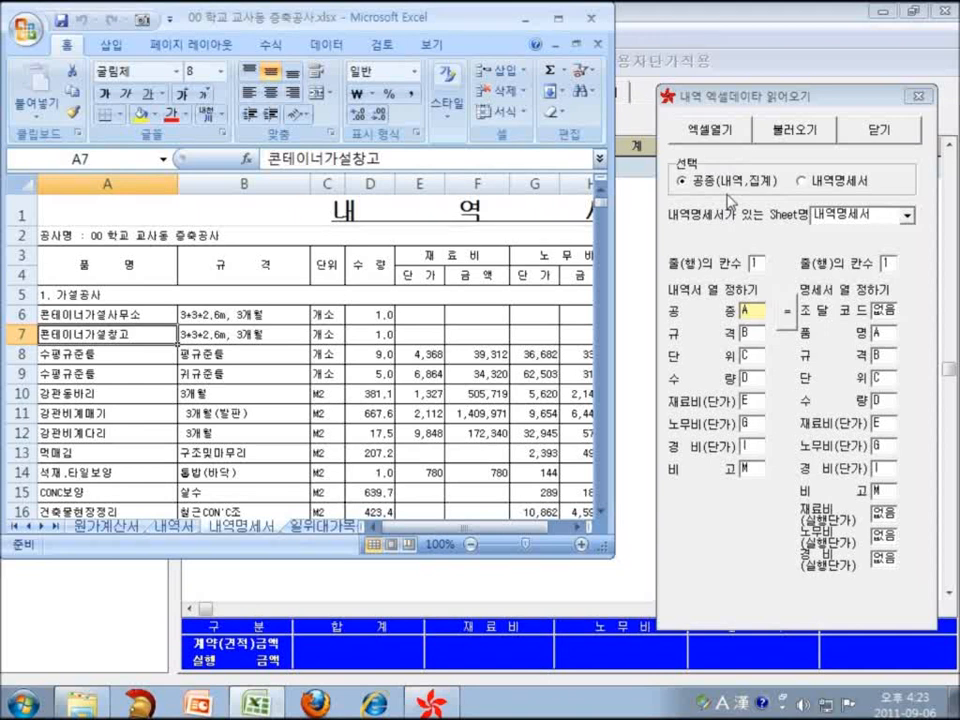
# - Import the work types in cells A5 to A22 of the 내역서 sheet, from 가설공사 to 관급자재대, and close the import dialog
pyautogui.click(174, 525)
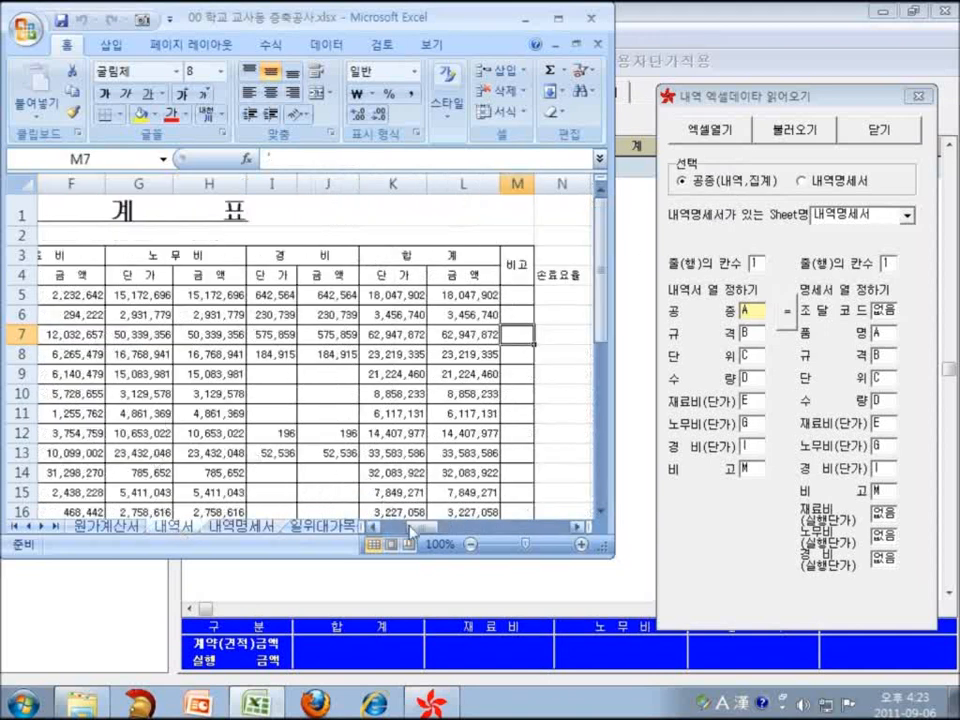
pyautogui.moveTo(420, 528); pyautogui.dragTo(392, 530)
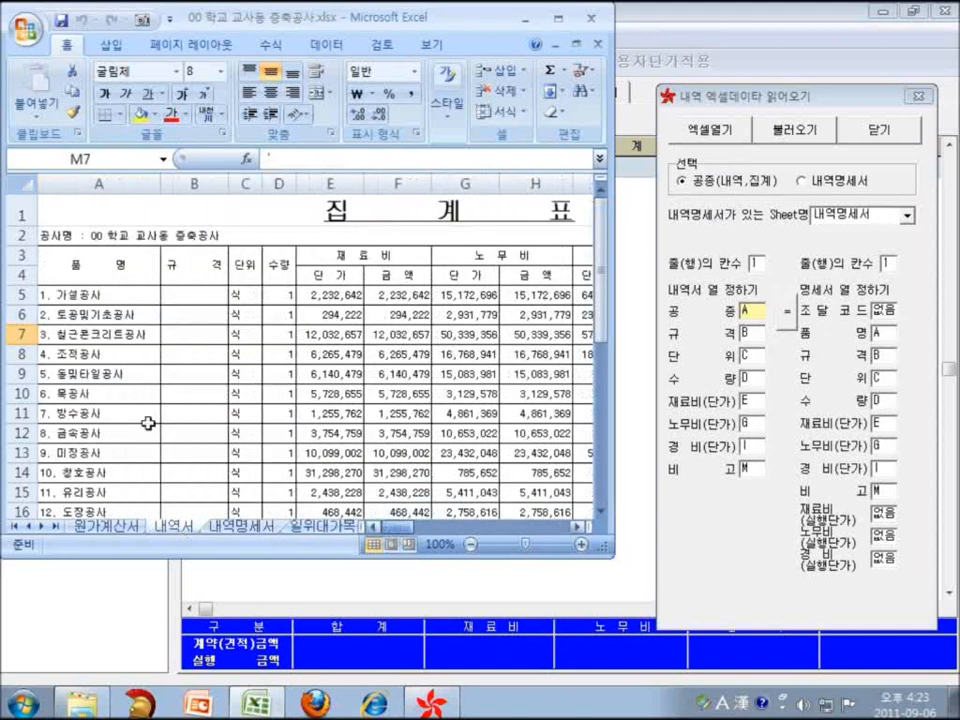
pyautogui.moveTo(130, 295); pyautogui.dragTo(91, 480)
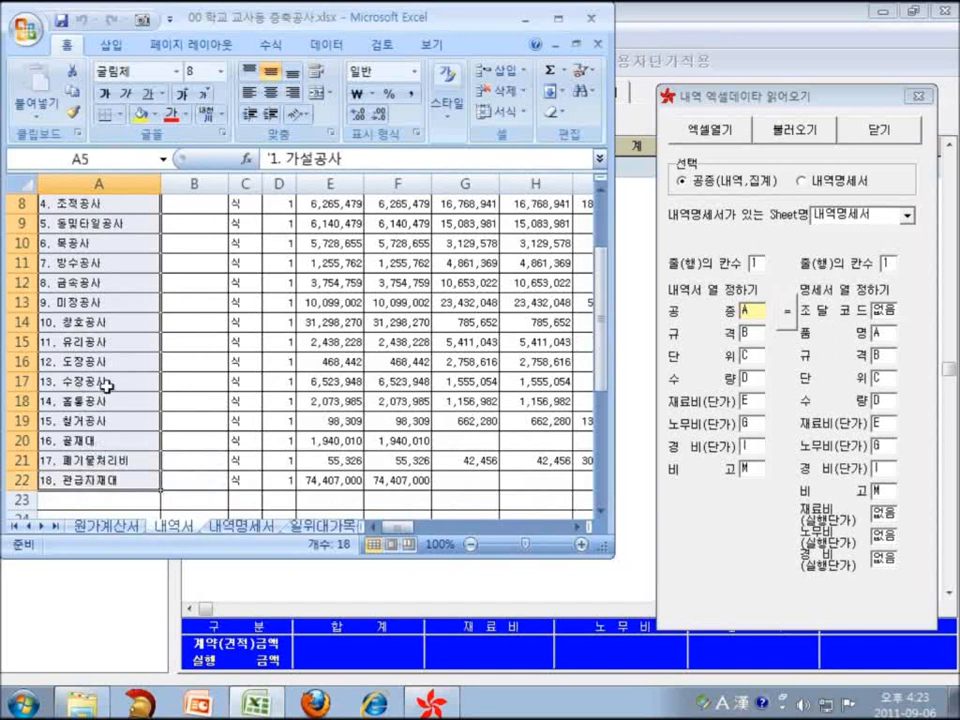
pyautogui.click(800, 140)
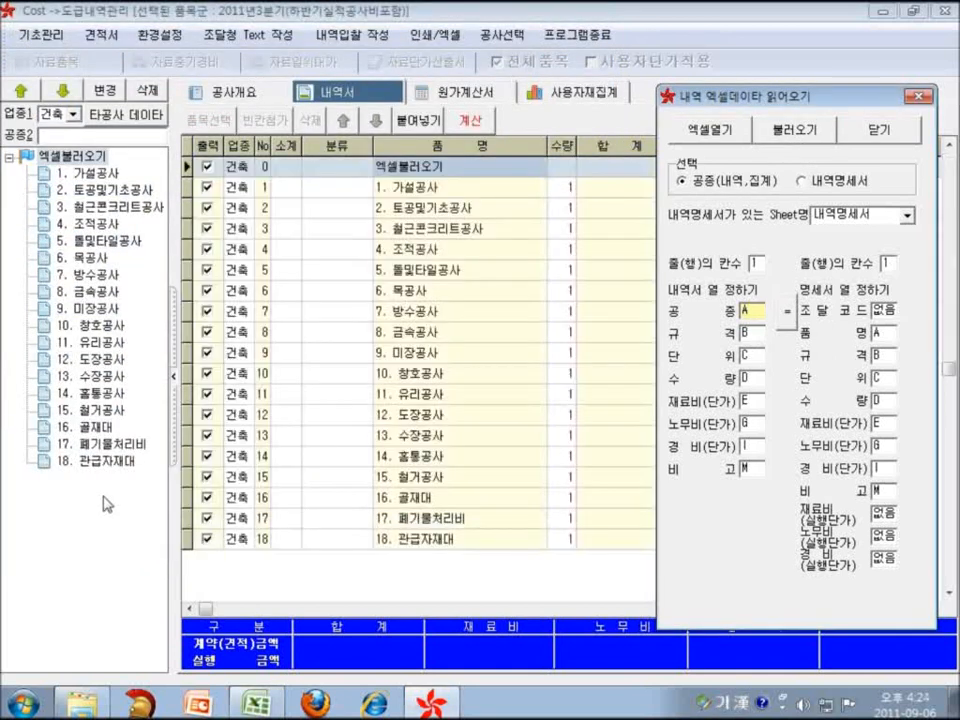
pyautogui.click(888, 140)
# - Review the imported items, quantities and material unit prices of the work types from 가설공사 to 목공사
pyautogui.click(92, 173)
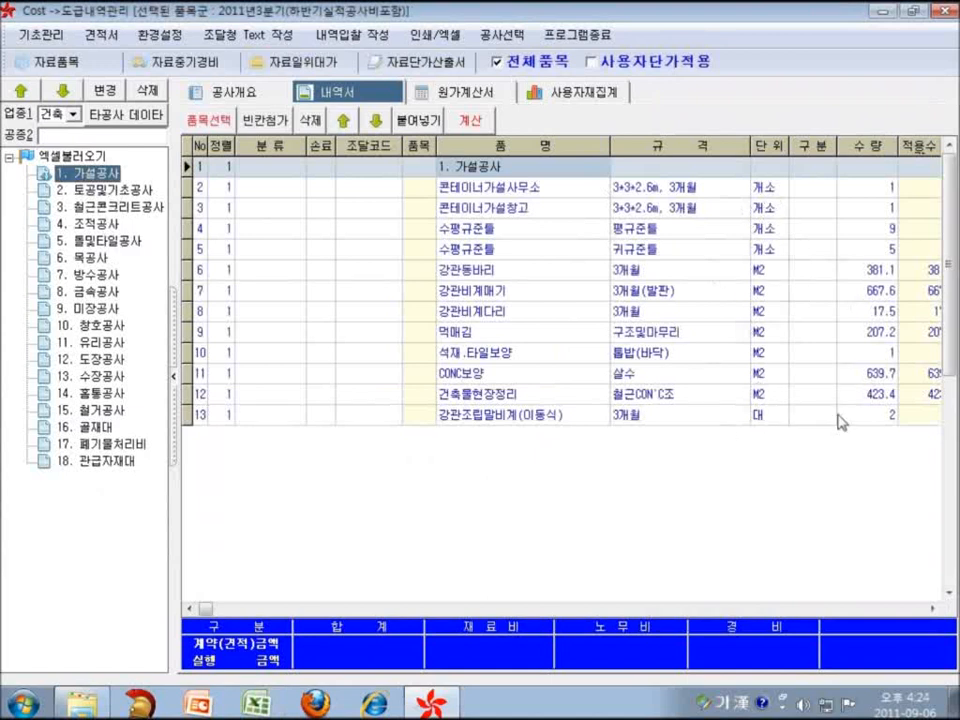
pyautogui.click(120, 190)
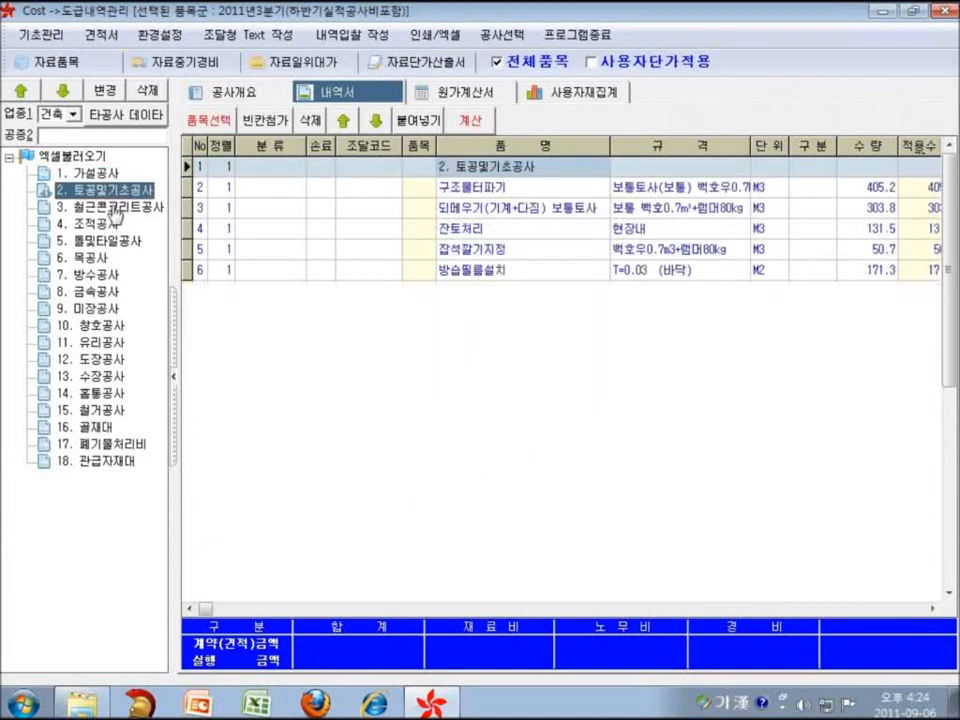
pyautogui.click(133, 205)
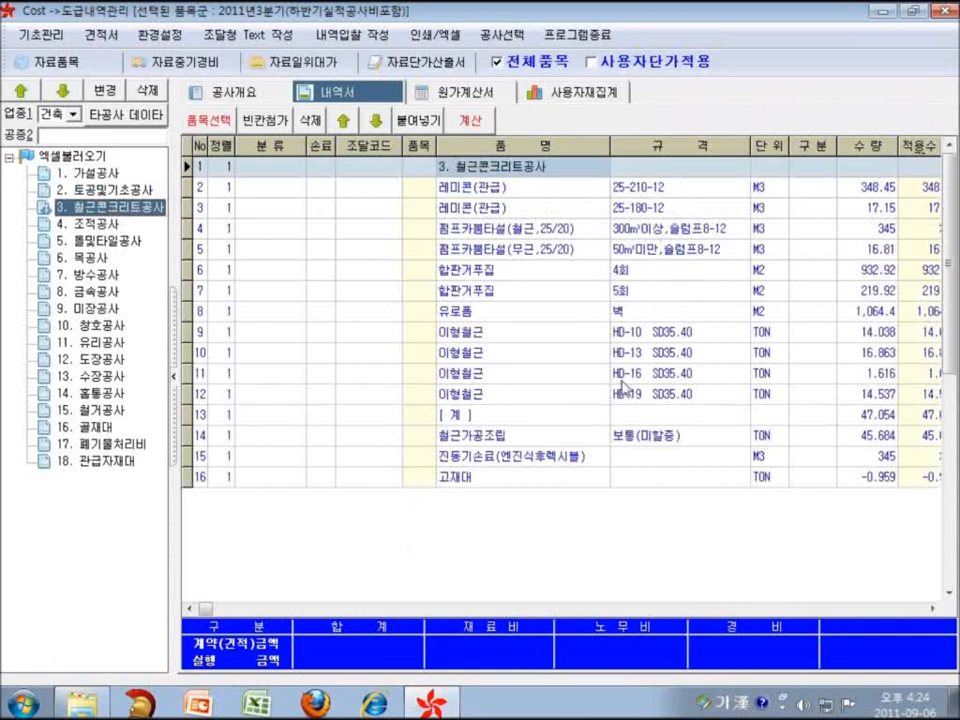
pyautogui.click(95, 224)
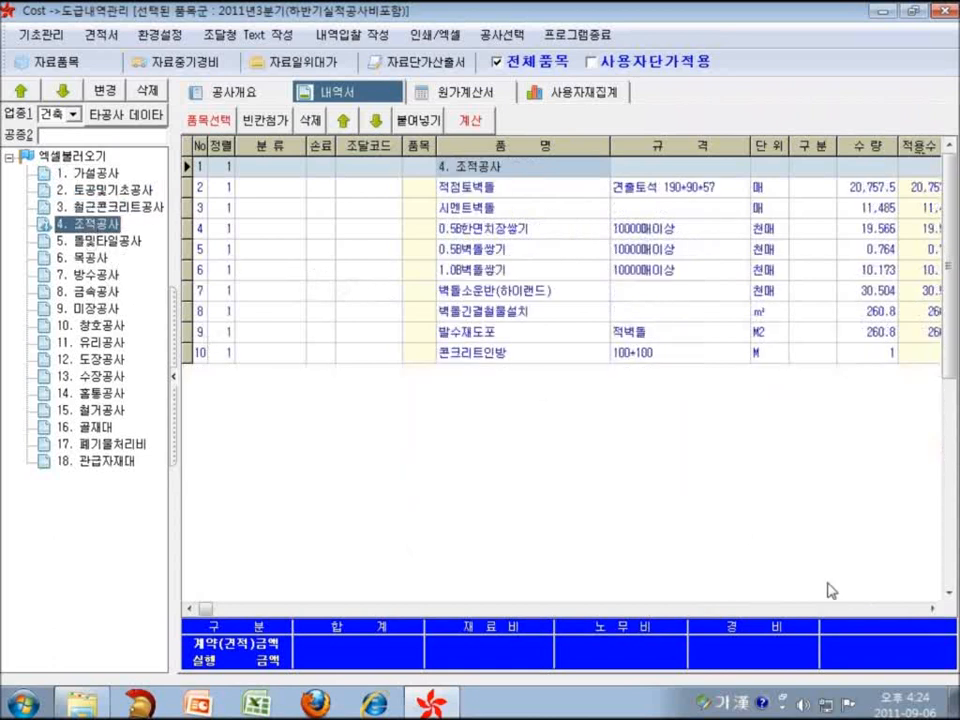
pyautogui.click(932, 609)
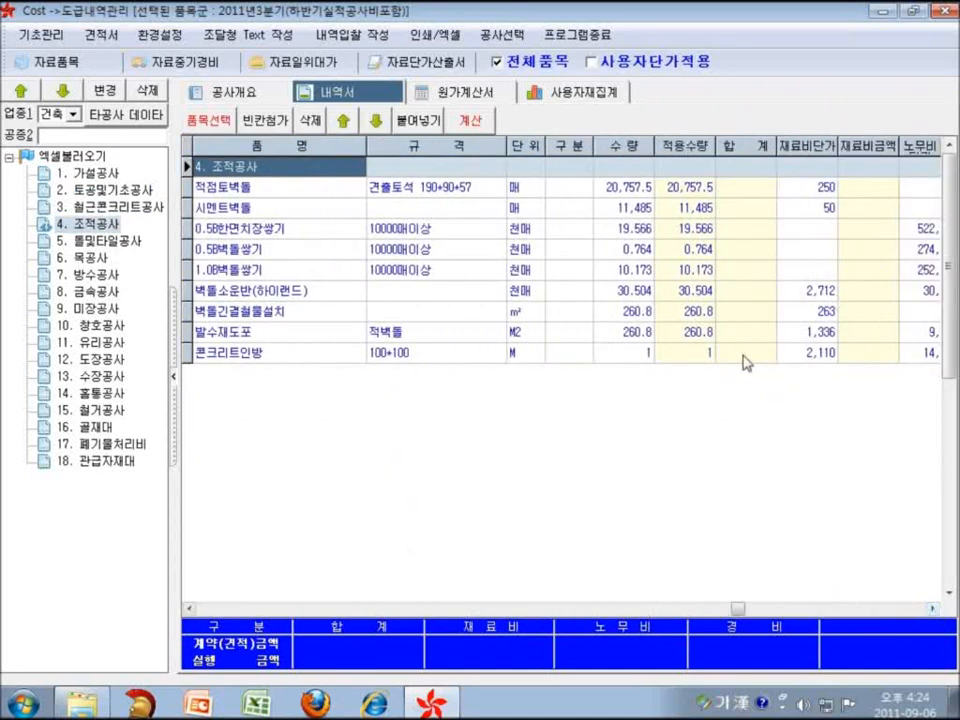
pyautogui.click(83, 246)
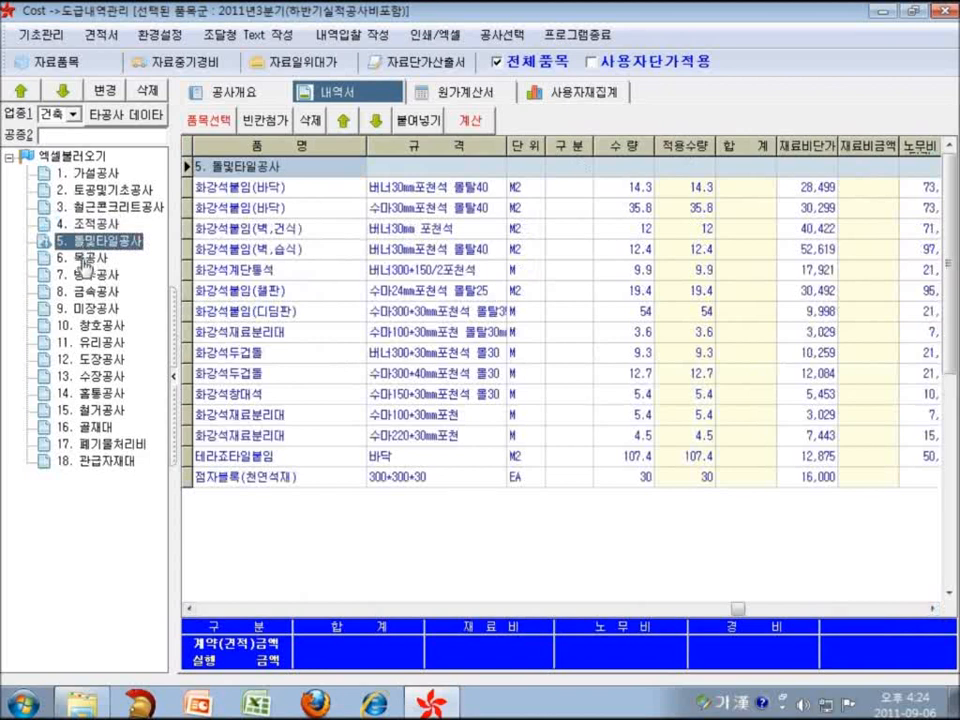
pyautogui.click(83, 262)
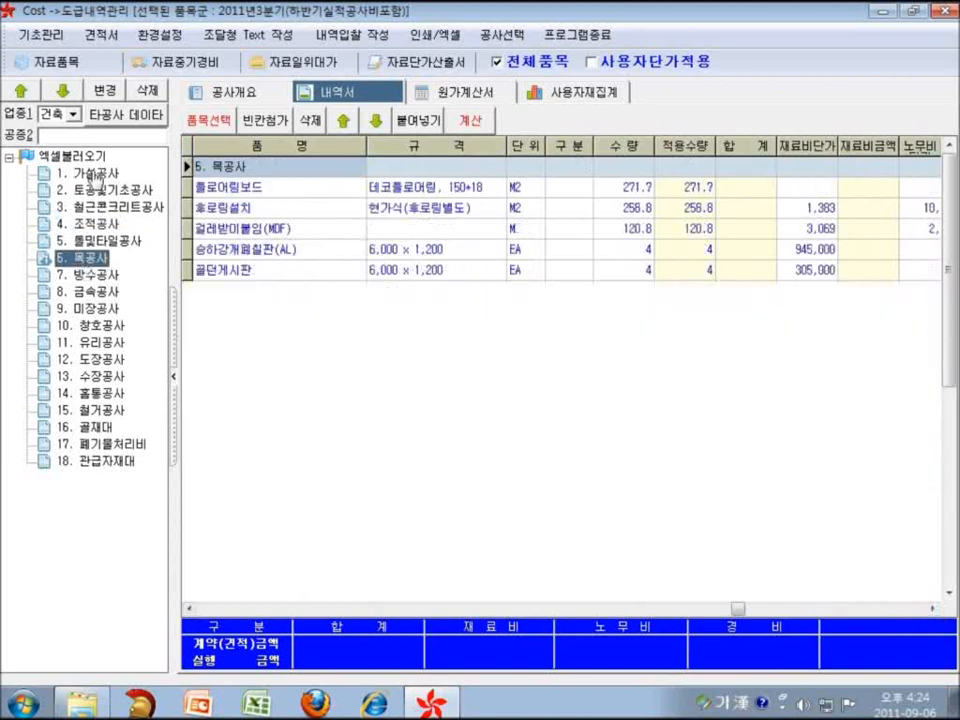
pyautogui.click(90, 174)
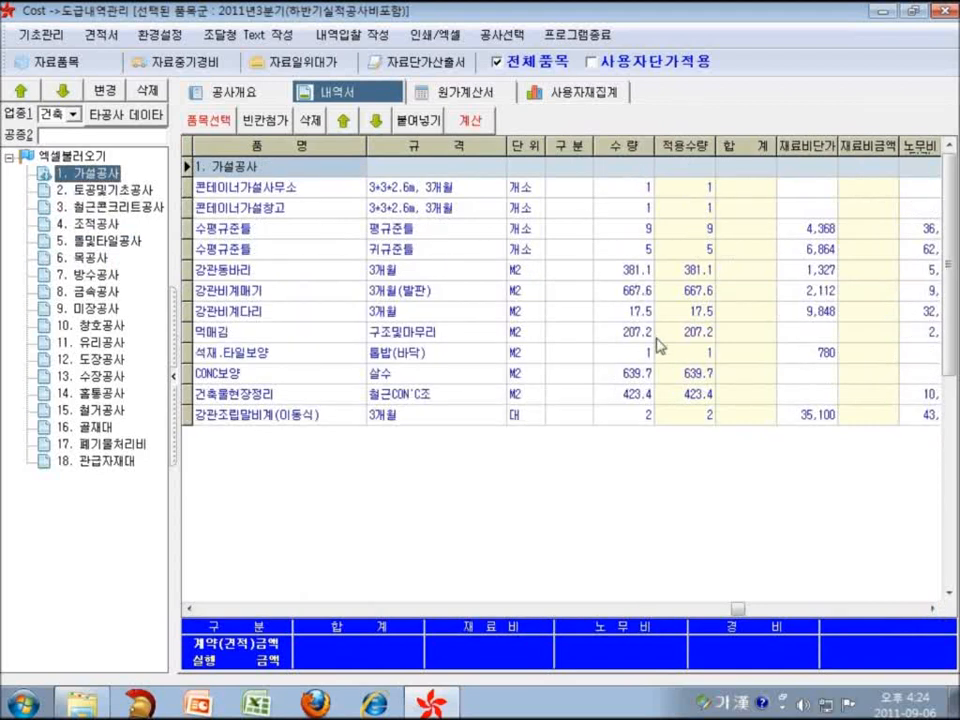
pyautogui.click(189, 608)
pyautogui.click(189, 608)
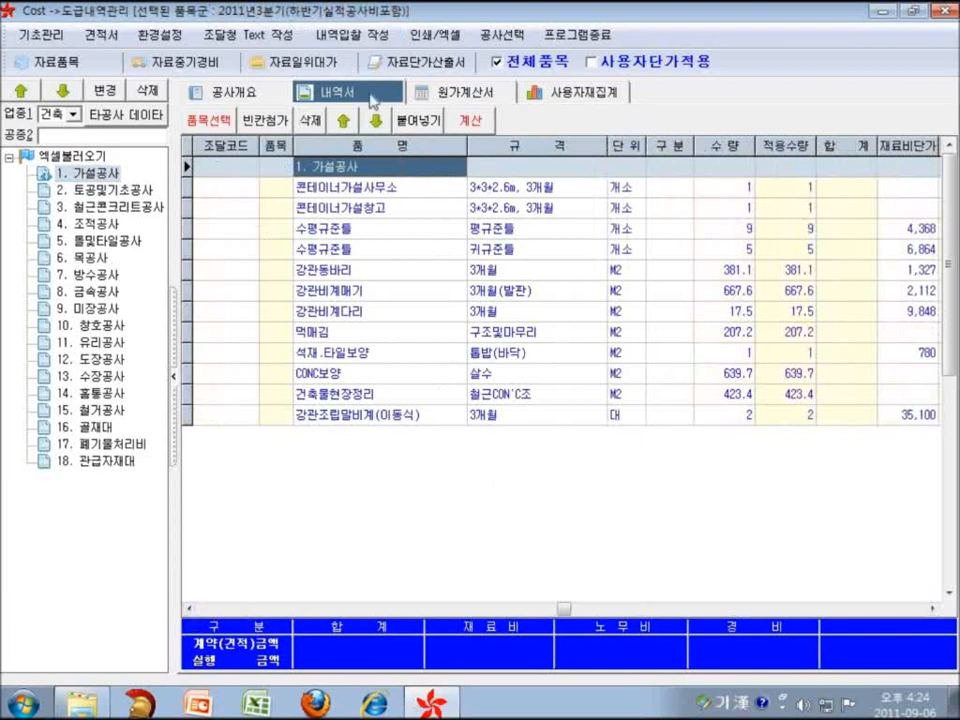
# - Calculate the cost breakdown with the option 전체품목에서 사용품목을 재수집 enabled
pyautogui.click(472, 123)
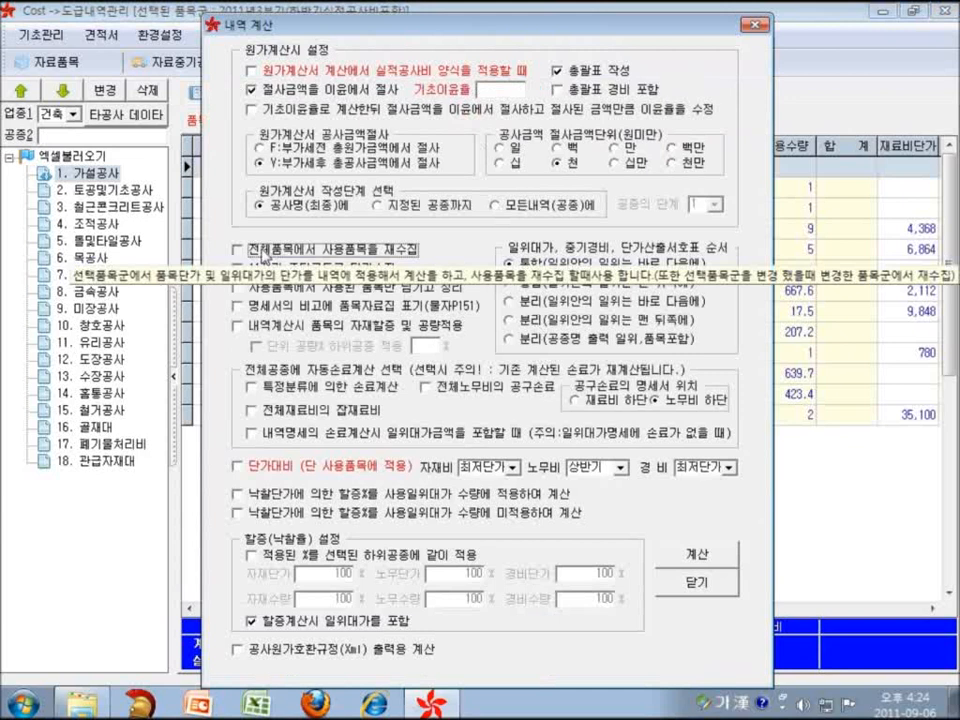
pyautogui.click(300, 249)
pyautogui.click(708, 565)
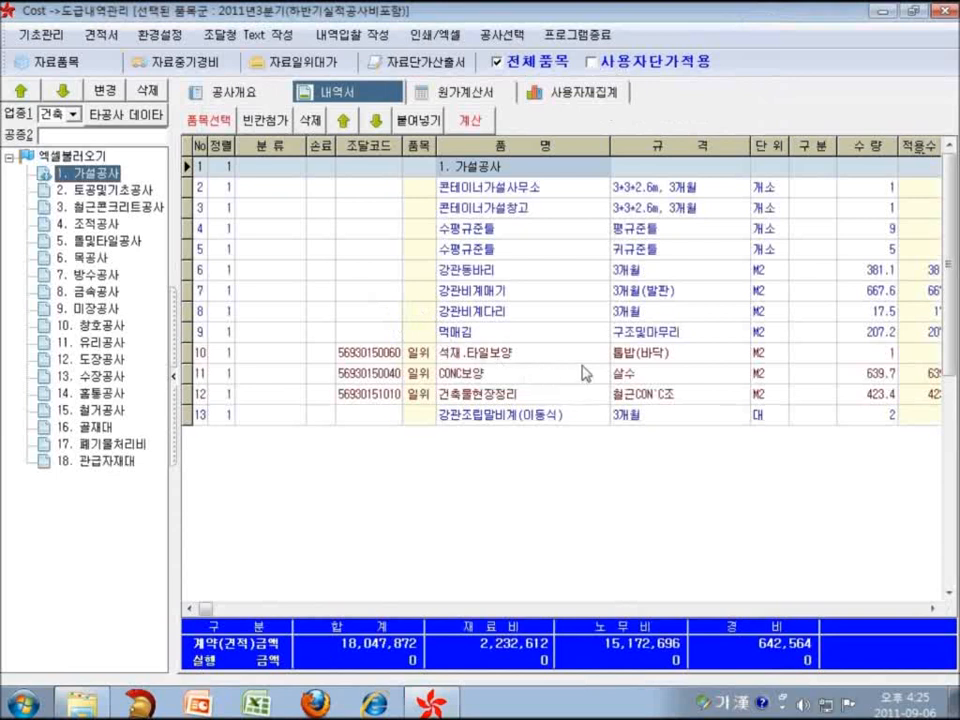
# - Examine which 가설공사 items are matched to 일위 entries with 조달코드 and which remain unmatched, comparing their names and specifications
pyautogui.click(428, 352)
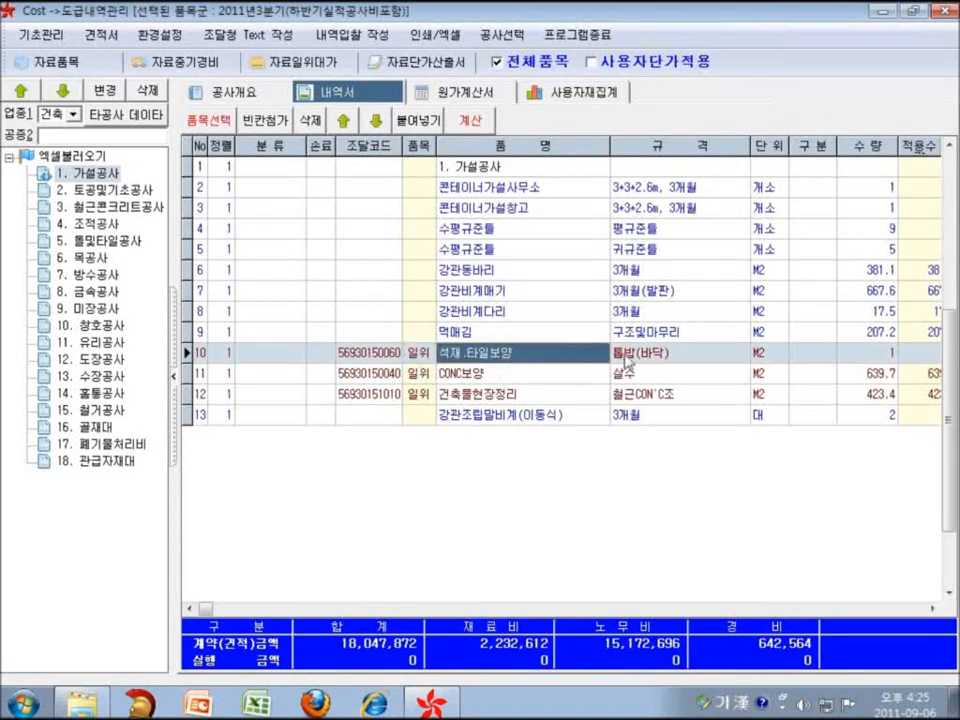
pyautogui.click(530, 249)
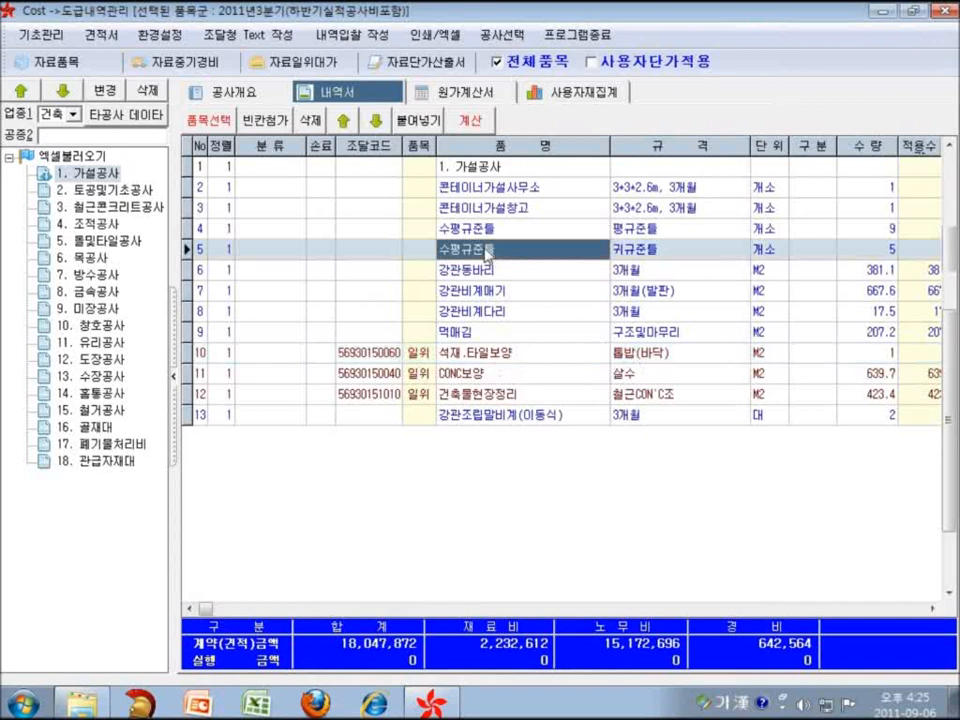
pyautogui.click(545, 357)
pyautogui.click(532, 373)
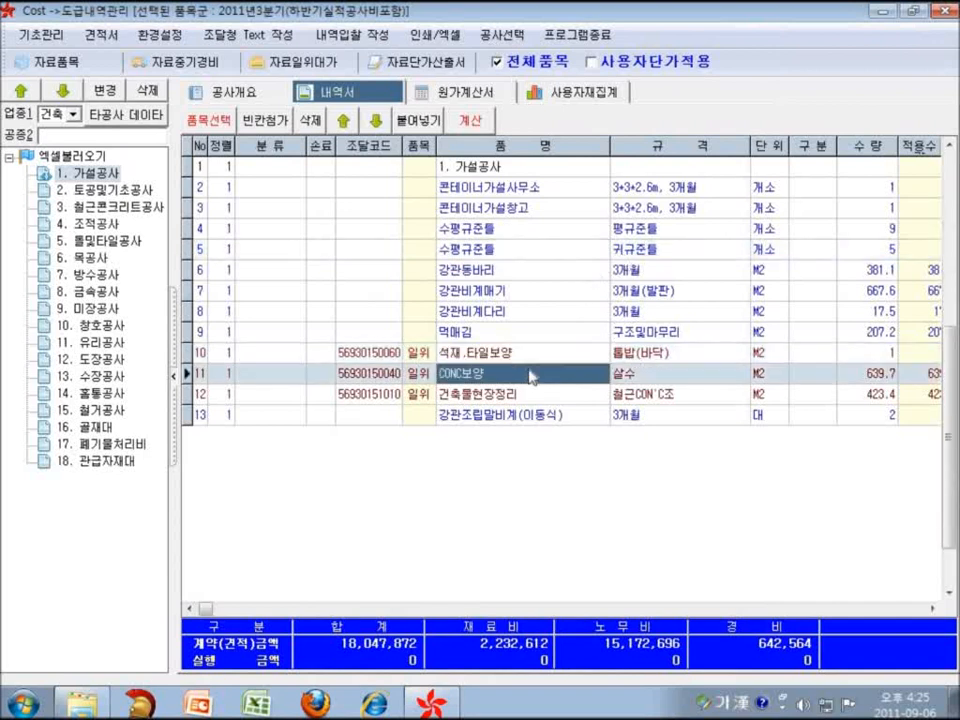
pyautogui.click(531, 354)
pyautogui.click(647, 355)
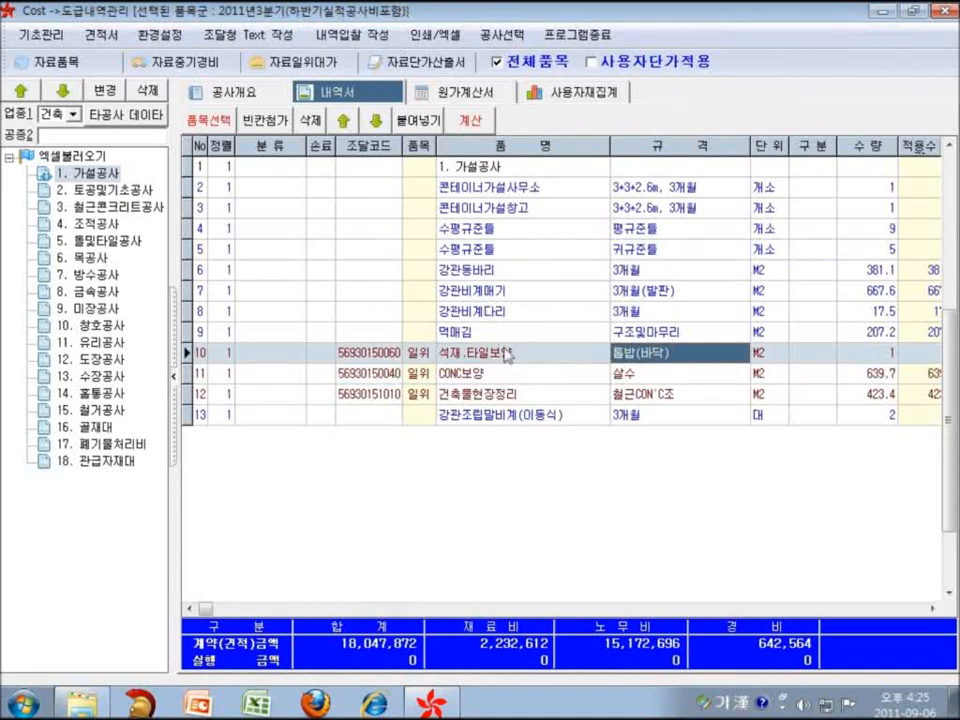
pyautogui.click(547, 360)
pyautogui.click(557, 254)
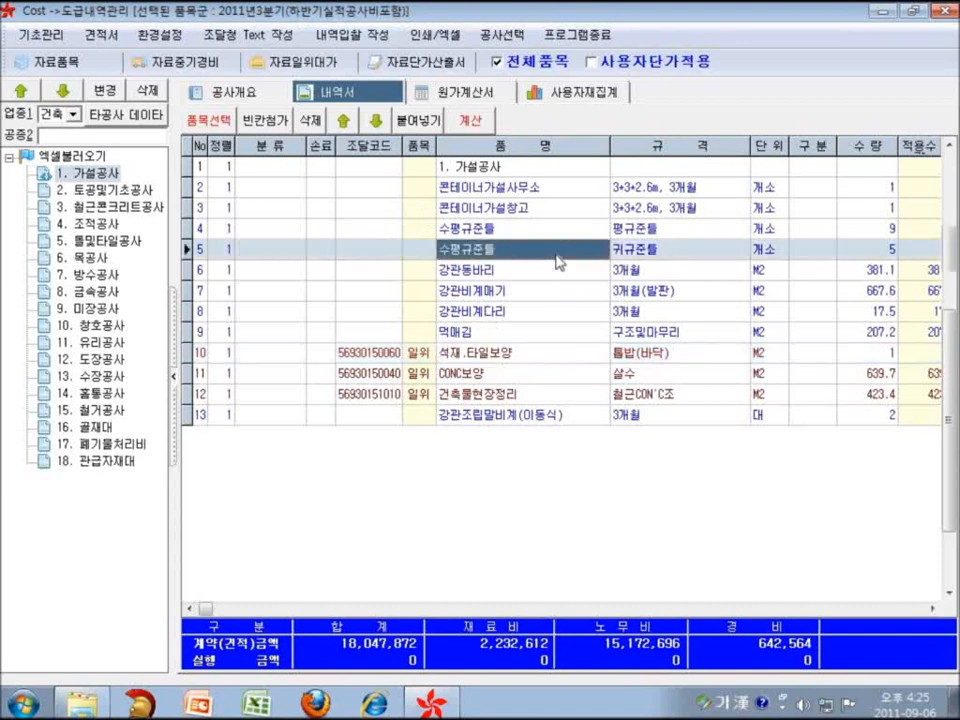
pyautogui.click(557, 273)
pyautogui.click(556, 291)
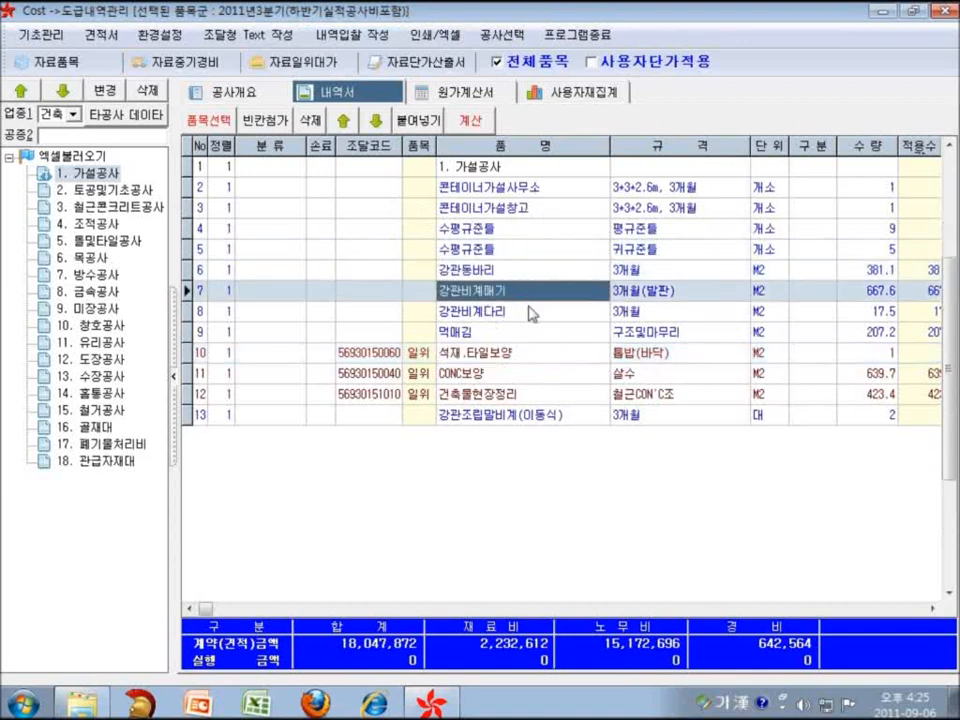
pyautogui.click(532, 315)
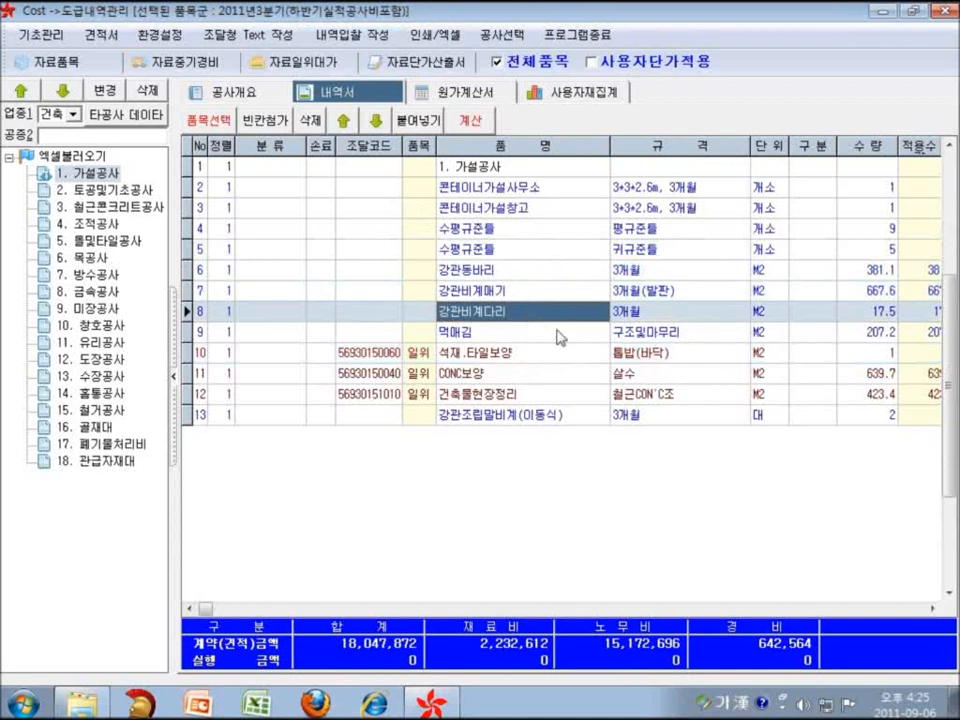
# - Inspect the cost calculation options, including 11자리 조달코드로 단가수집, and close the dialog without calculating
pyautogui.click(470, 120)
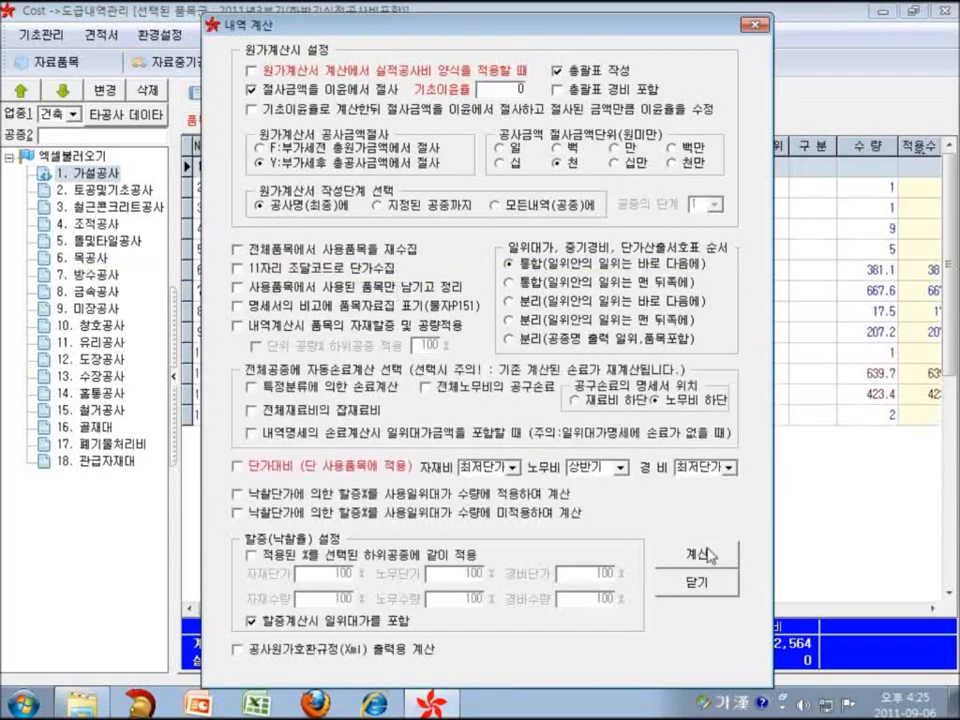
pyautogui.click(705, 583)
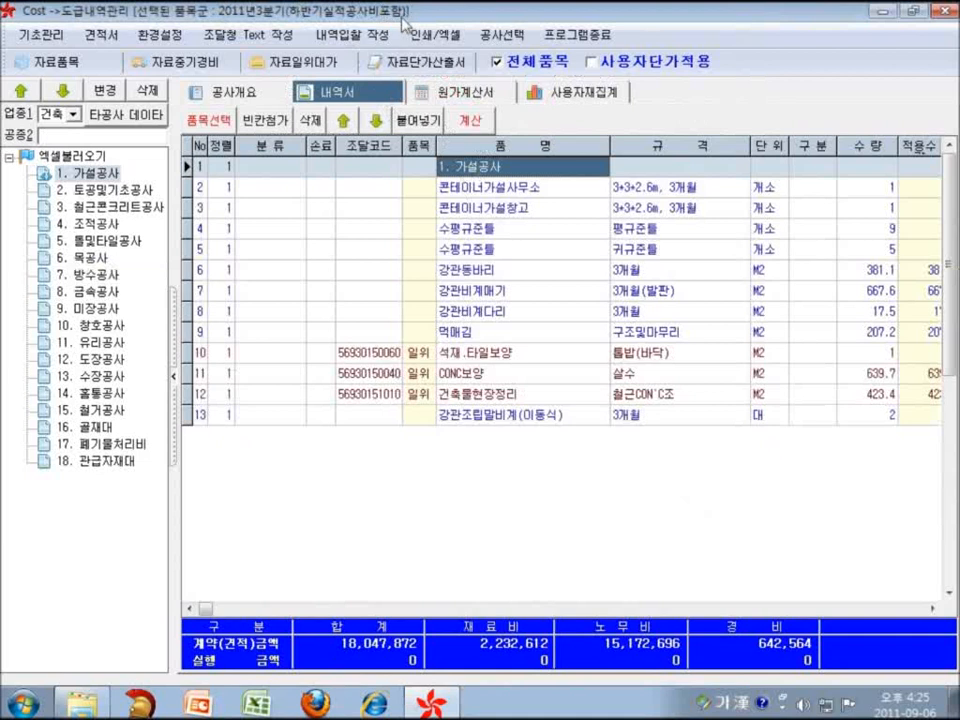
pyautogui.click(466, 122)
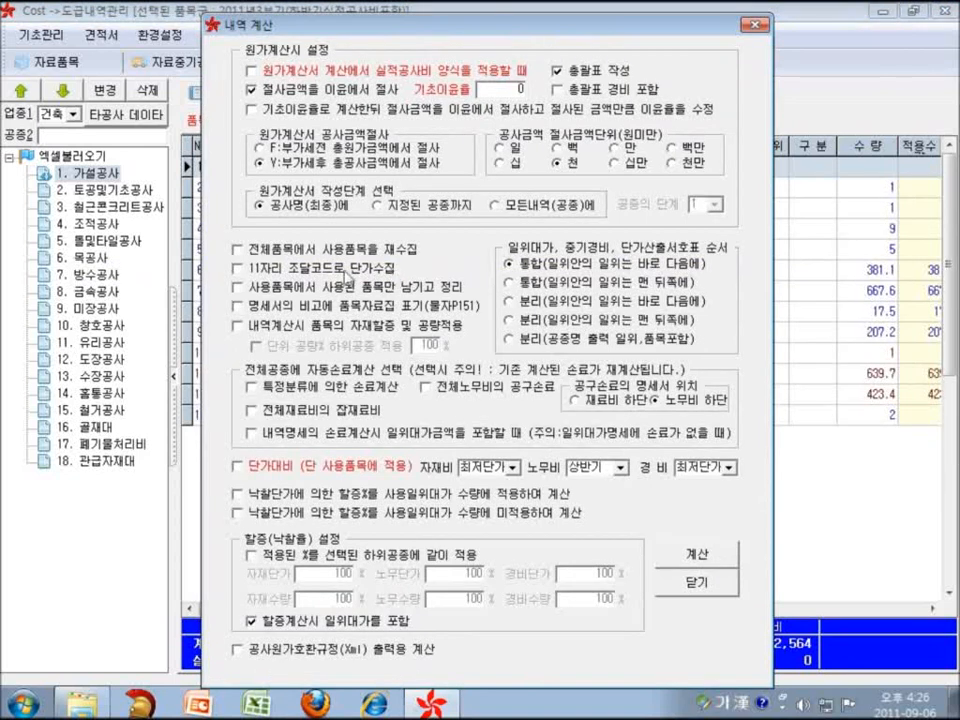
pyautogui.click(236, 268)
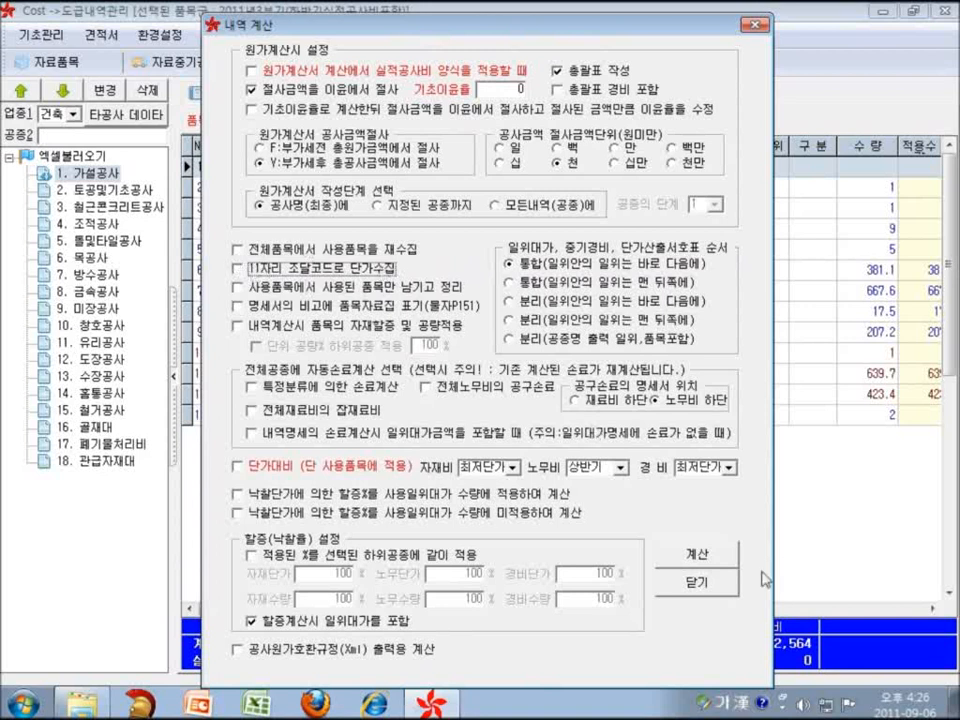
pyautogui.click(697, 582)
# - Examine the specifications, quantities and amounts of the matched 가설공사 items 석재.타일보양 and CONC보양
pyautogui.click(681, 356)
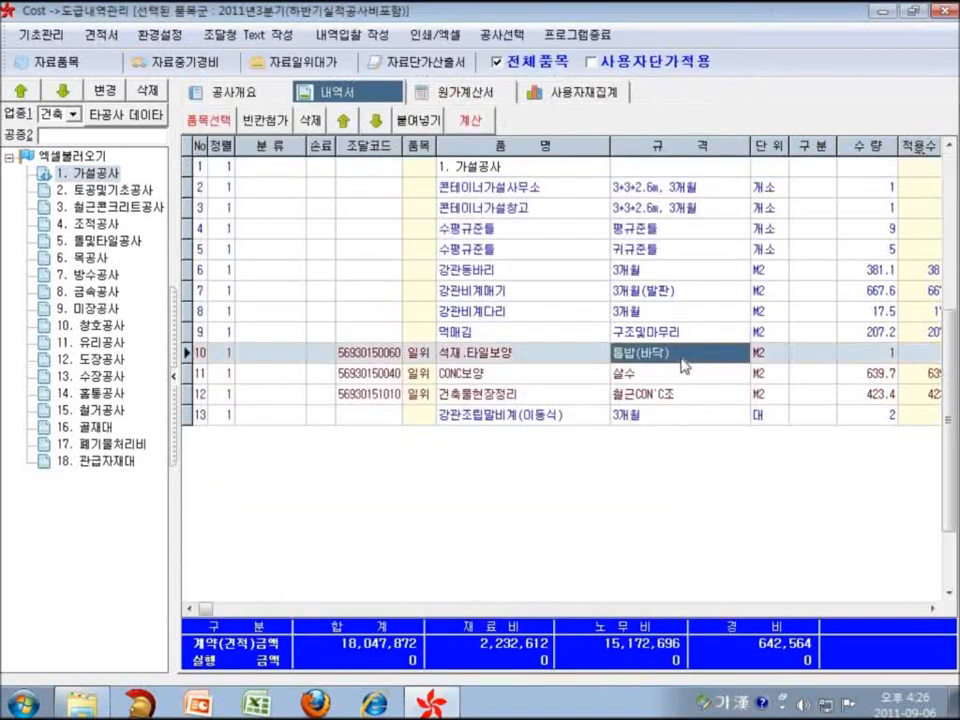
pyautogui.press('Right')
pyautogui.press('Right')
pyautogui.press('Right')
pyautogui.press('Right')
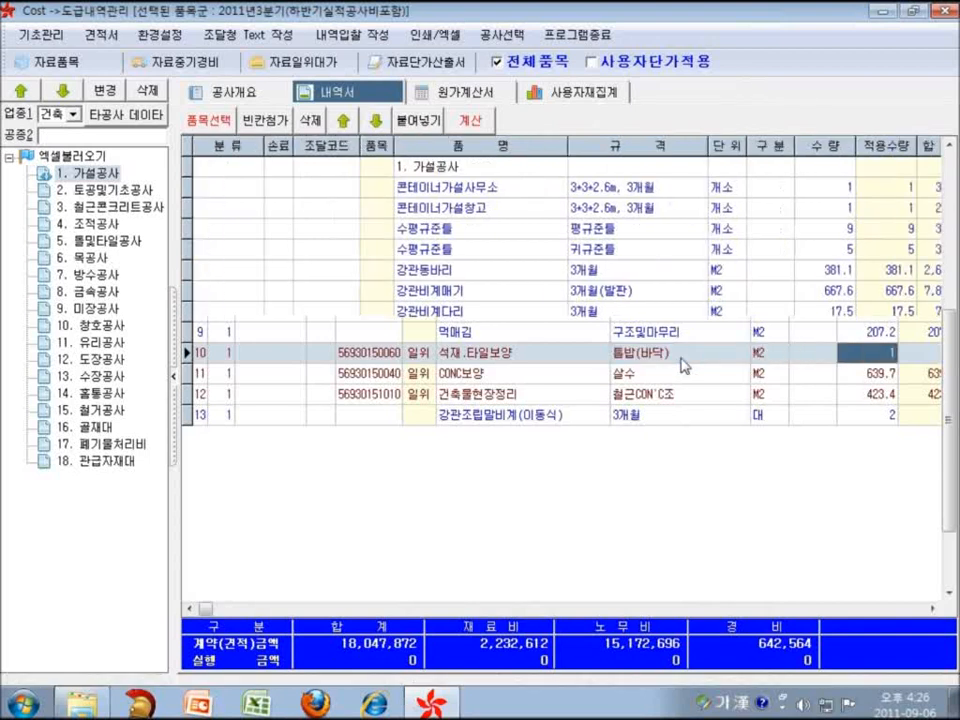
pyautogui.press('Right')
pyautogui.press('Down')
pyautogui.press('Left')
pyautogui.press('Left')
pyautogui.press('Left')
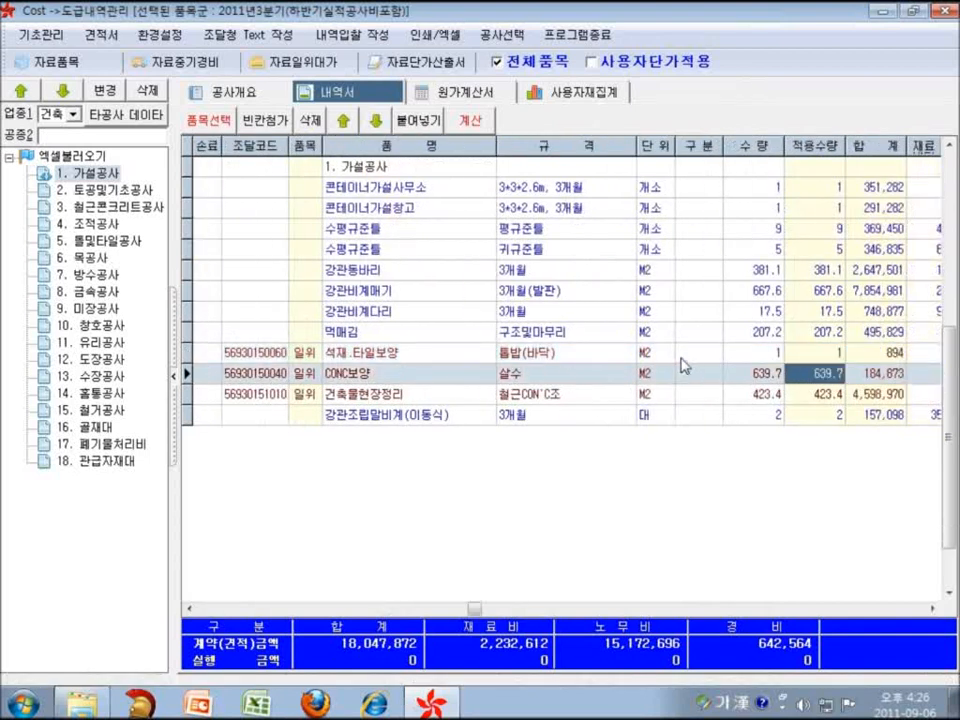
pyautogui.press('Left')
pyautogui.press('Left')
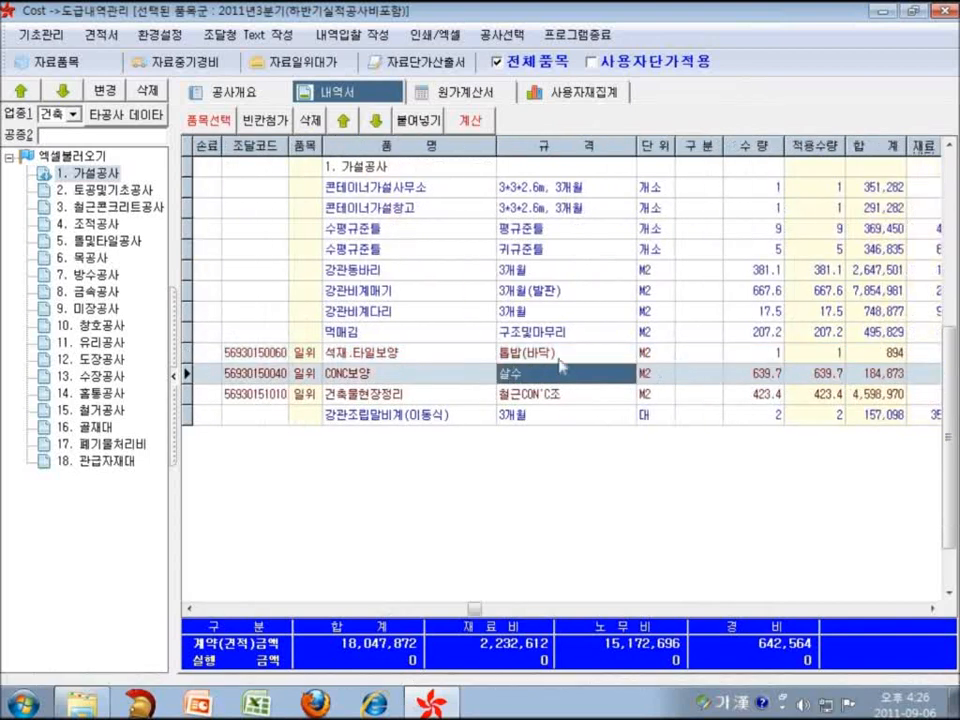
pyautogui.click(478, 356)
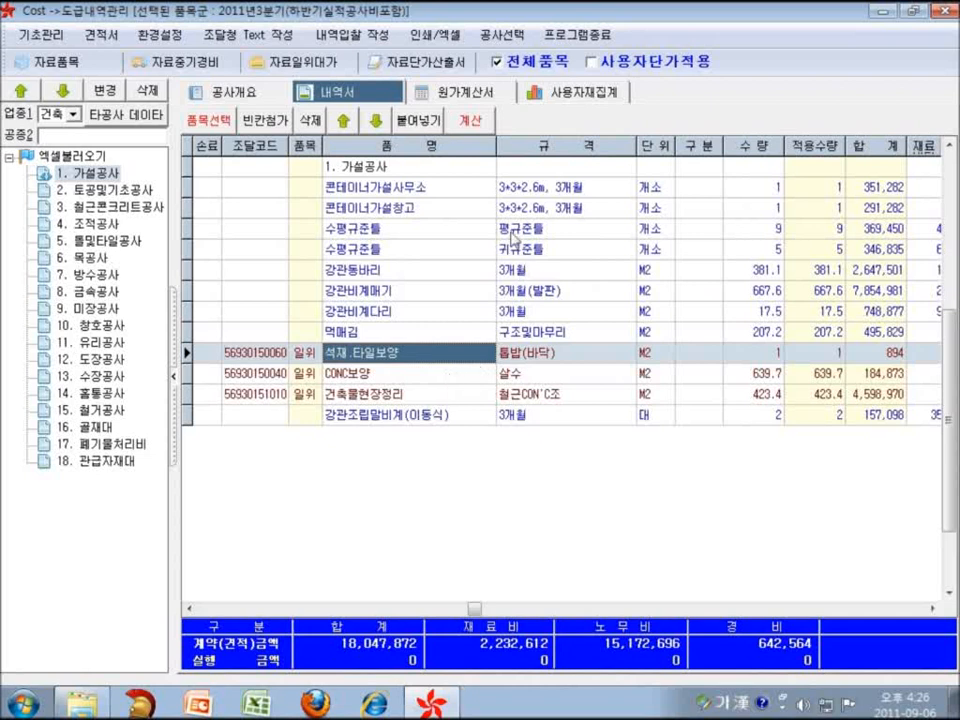
# - Replace the 수평규준틀 item specified 평규준틀 in all work types with the 일위 entry of specification 평, keeping the alias 수평규준틀
pyautogui.click(441, 234)
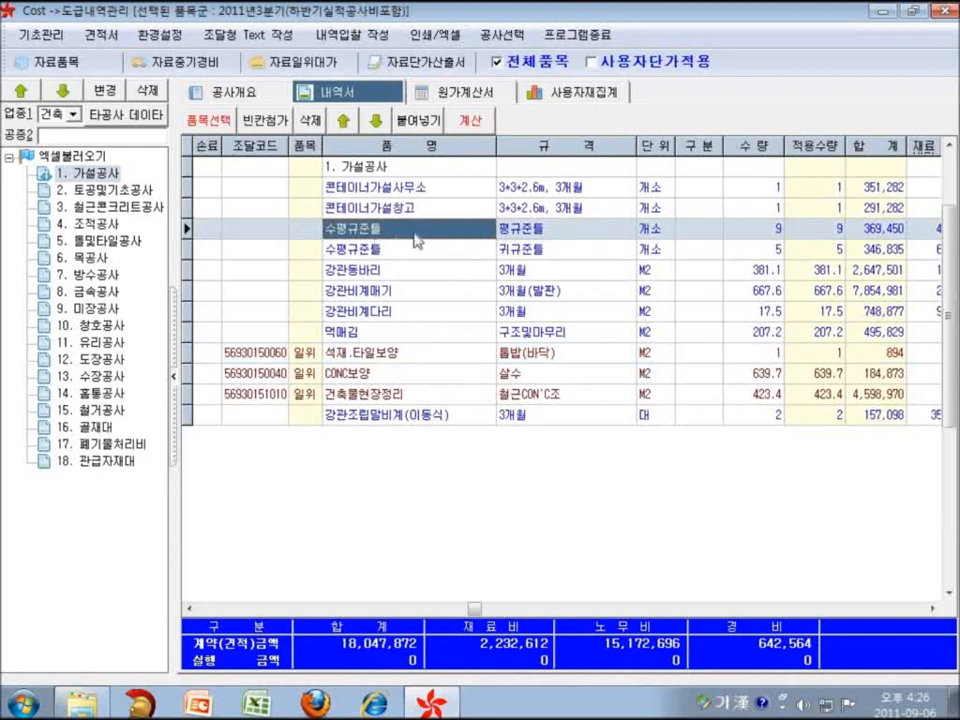
pyautogui.press('Right')
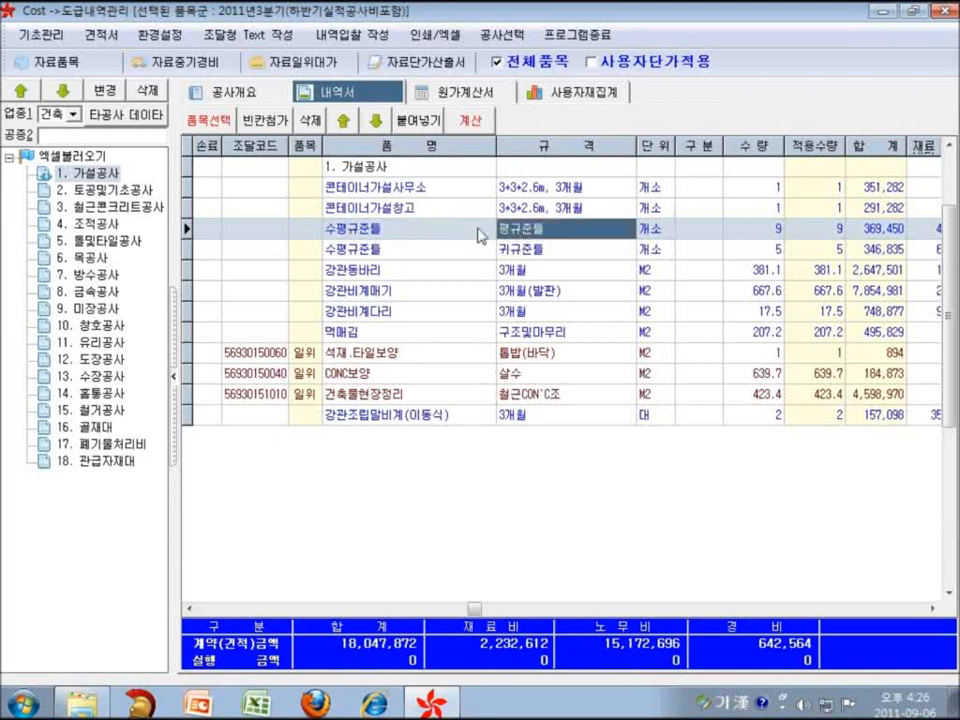
pyautogui.rightClick(511, 229)
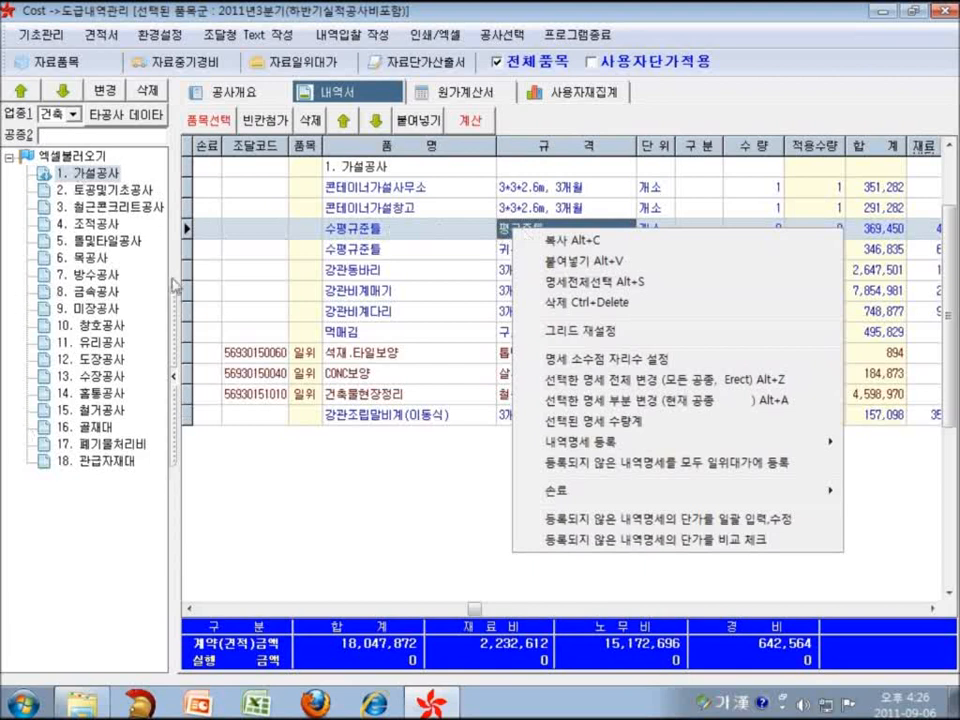
pyautogui.click(586, 381)
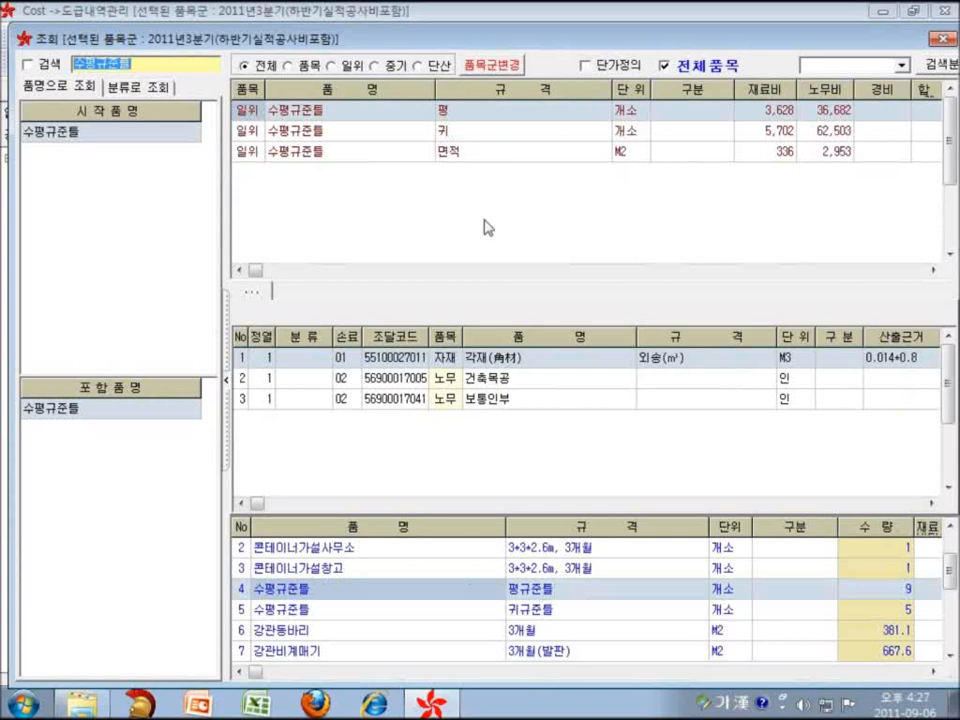
pyautogui.click(537, 598)
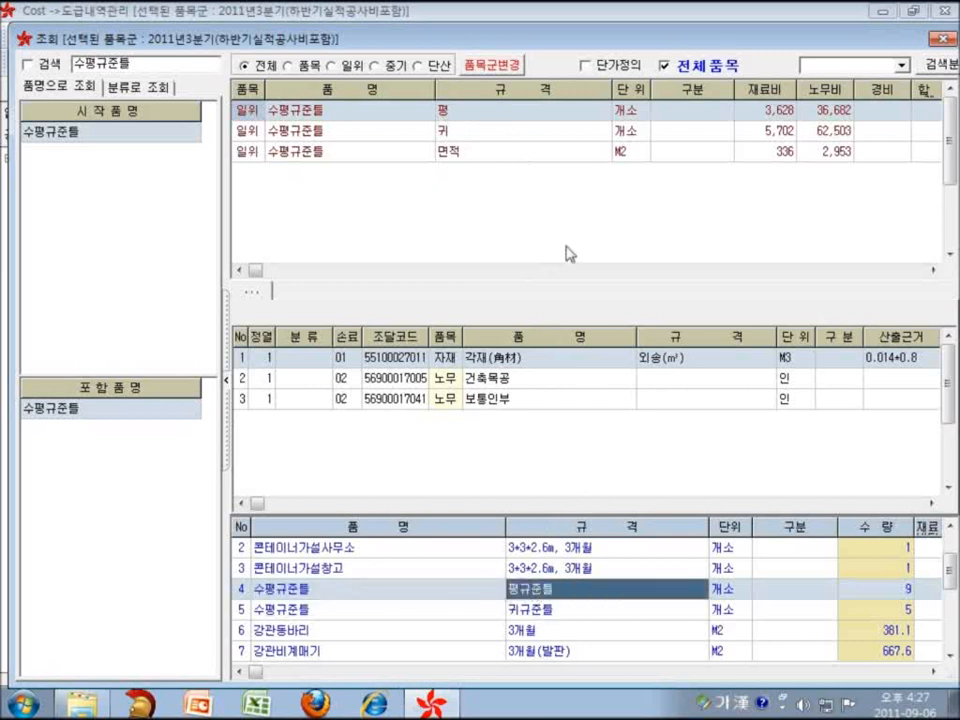
pyautogui.doubleClick(478, 117)
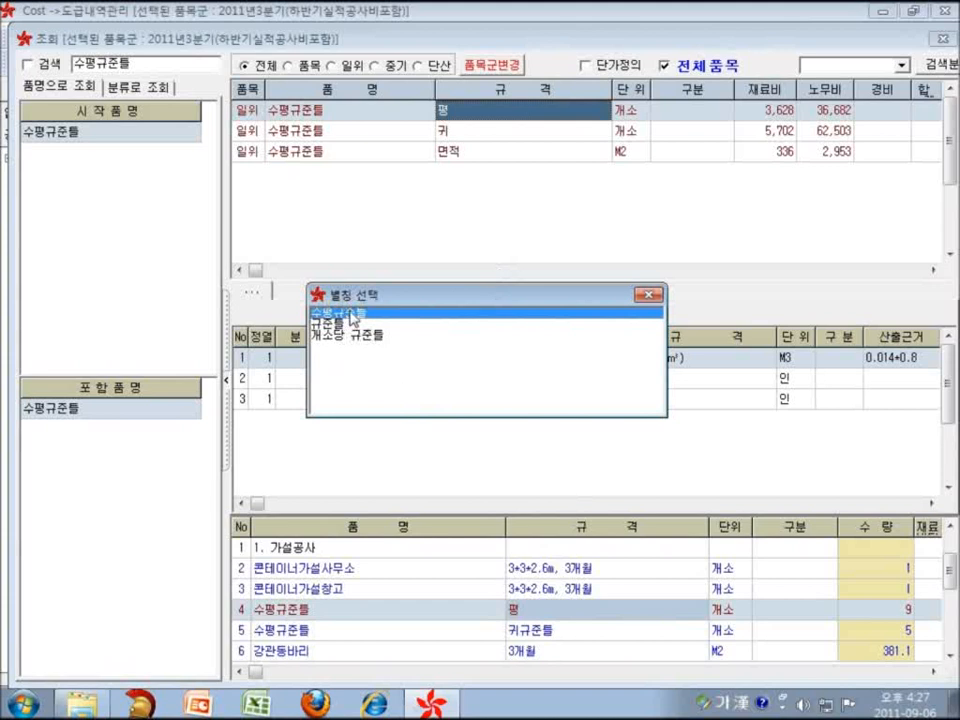
pyautogui.doubleClick(350, 313)
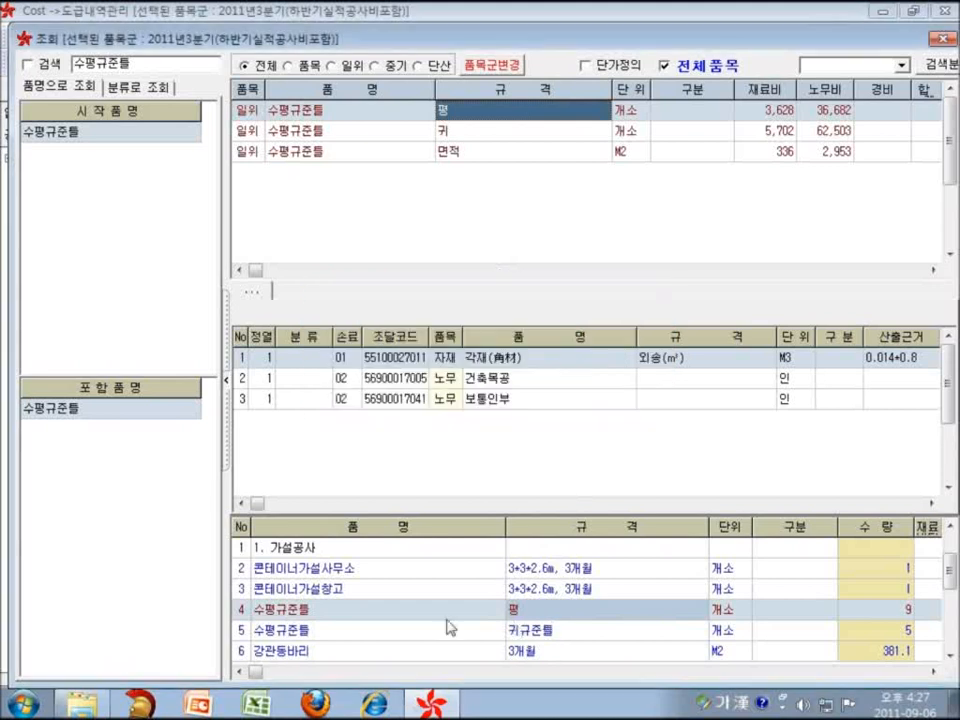
# - Replace the 수평규준틀 item specified 귀규준틀 with the 일위 entry 귀, close the item lookup and recalculate the cost breakdown
pyautogui.click(560, 632)
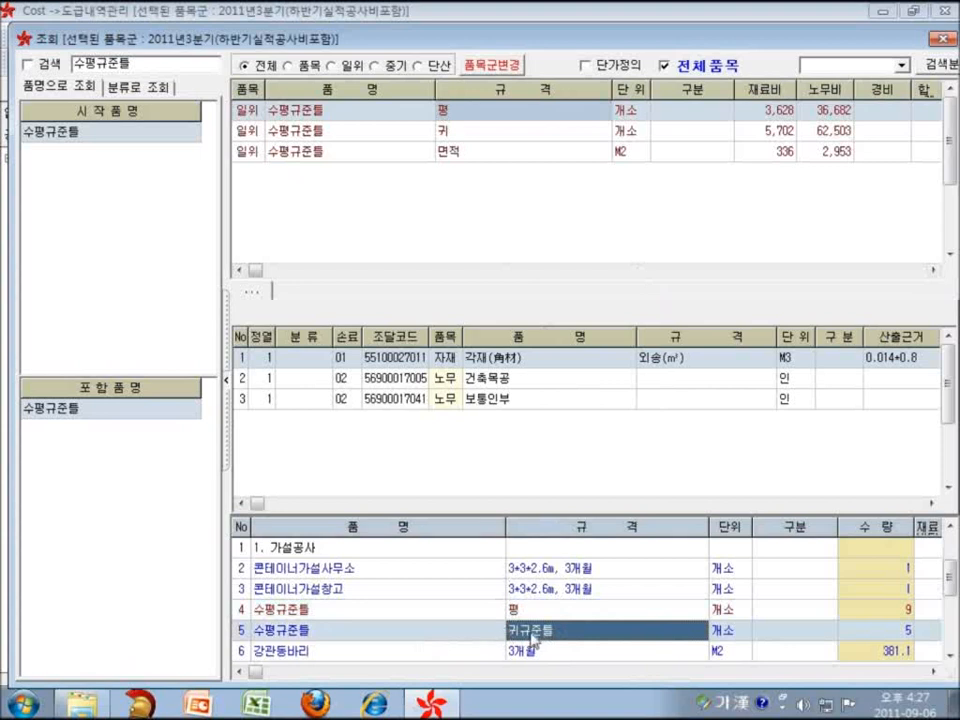
pyautogui.click(486, 640)
pyautogui.click(566, 637)
pyautogui.click(453, 133)
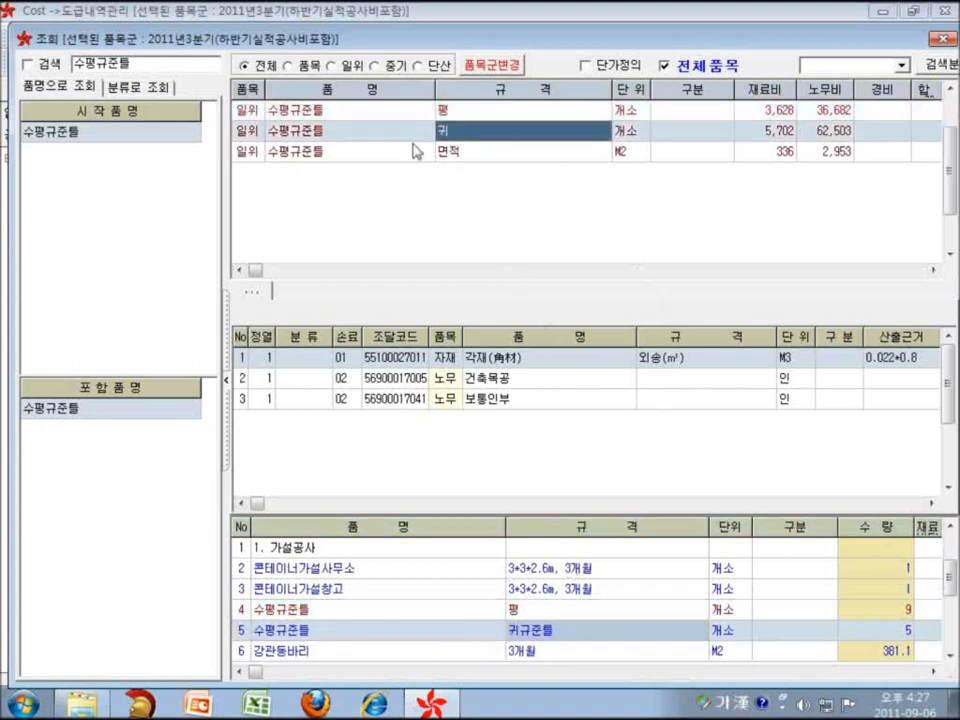
pyautogui.doubleClick(472, 132)
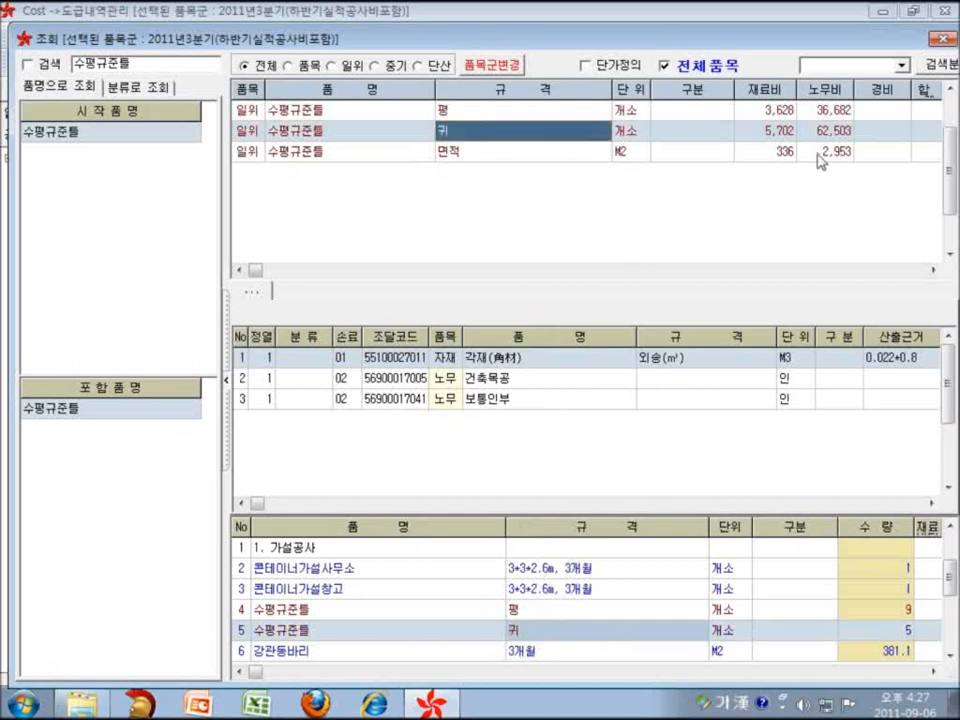
pyautogui.click(943, 39)
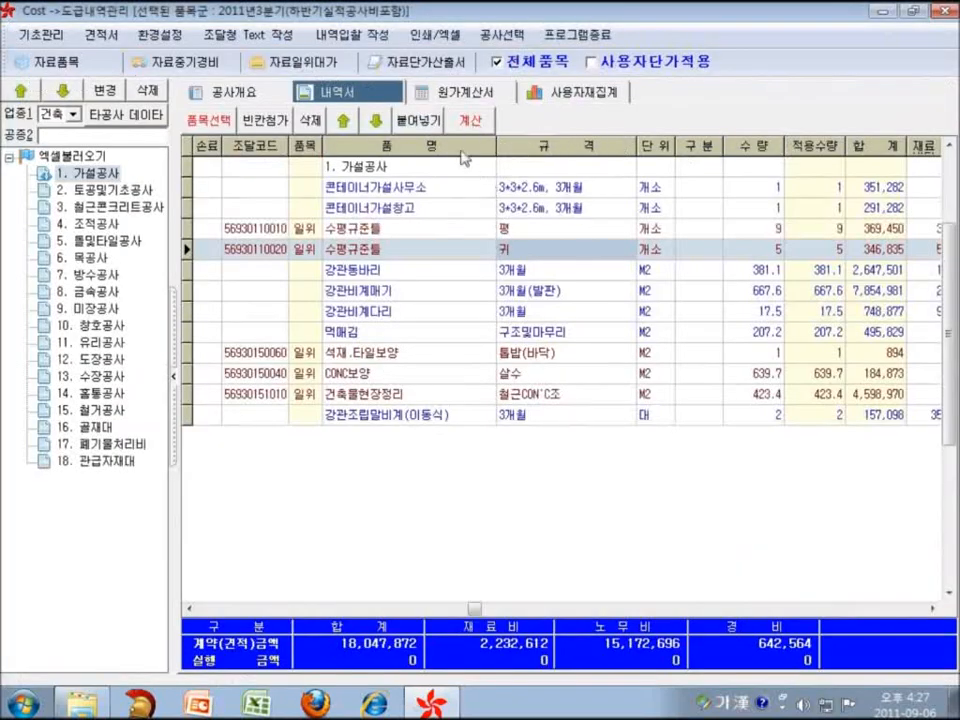
pyautogui.click(469, 119)
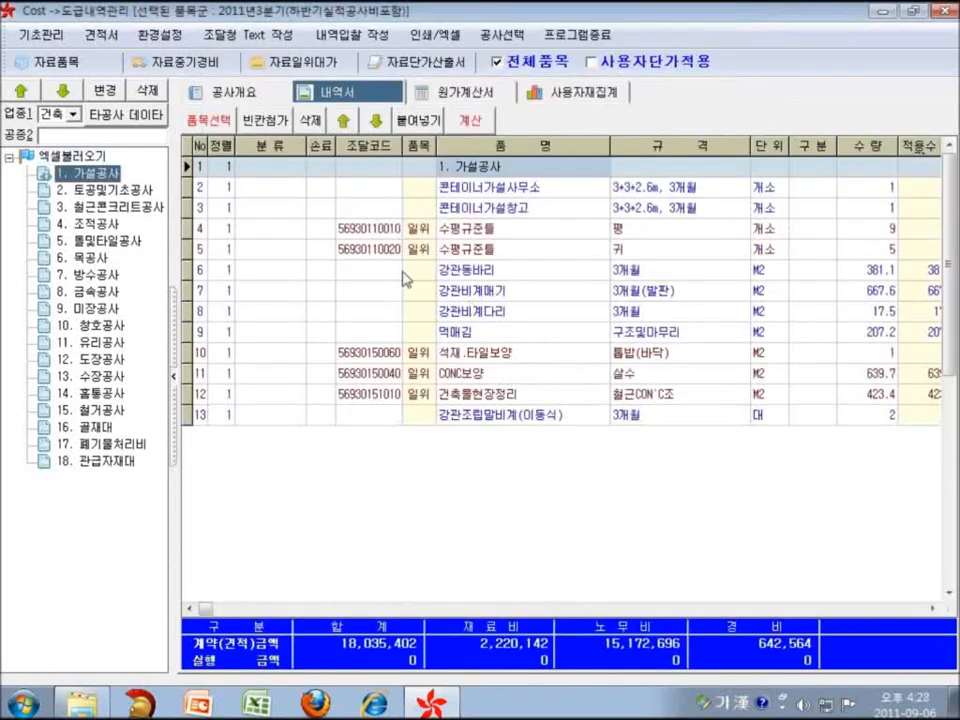
# - Add a new work type named 명세불러오기 under the 엑셀불러오기 project
pyautogui.click(81, 157)
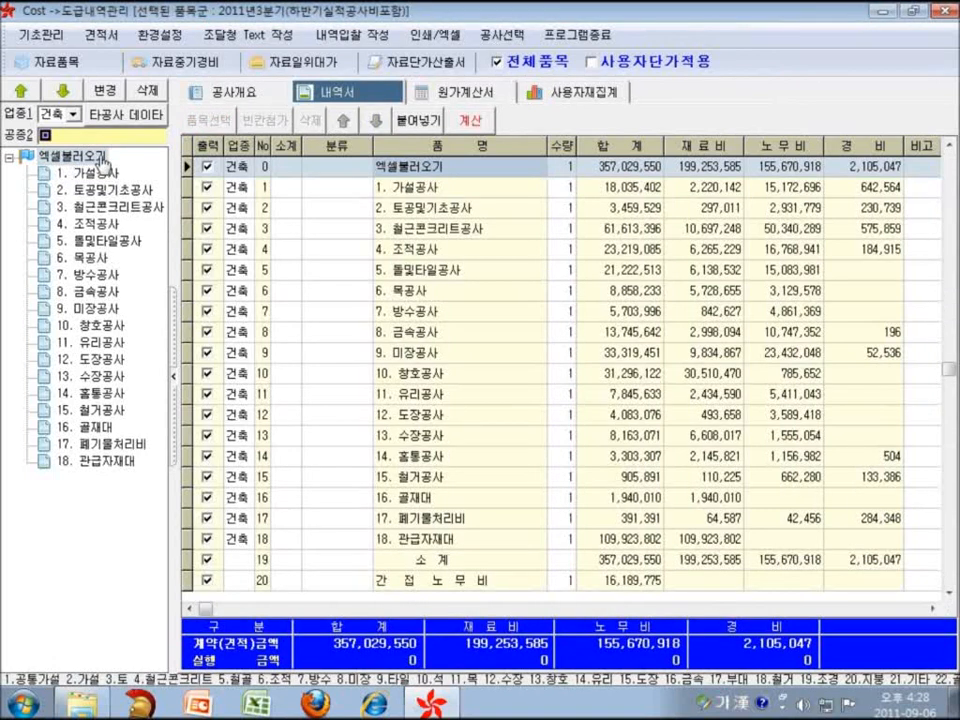
pyautogui.write('명세불러오기')
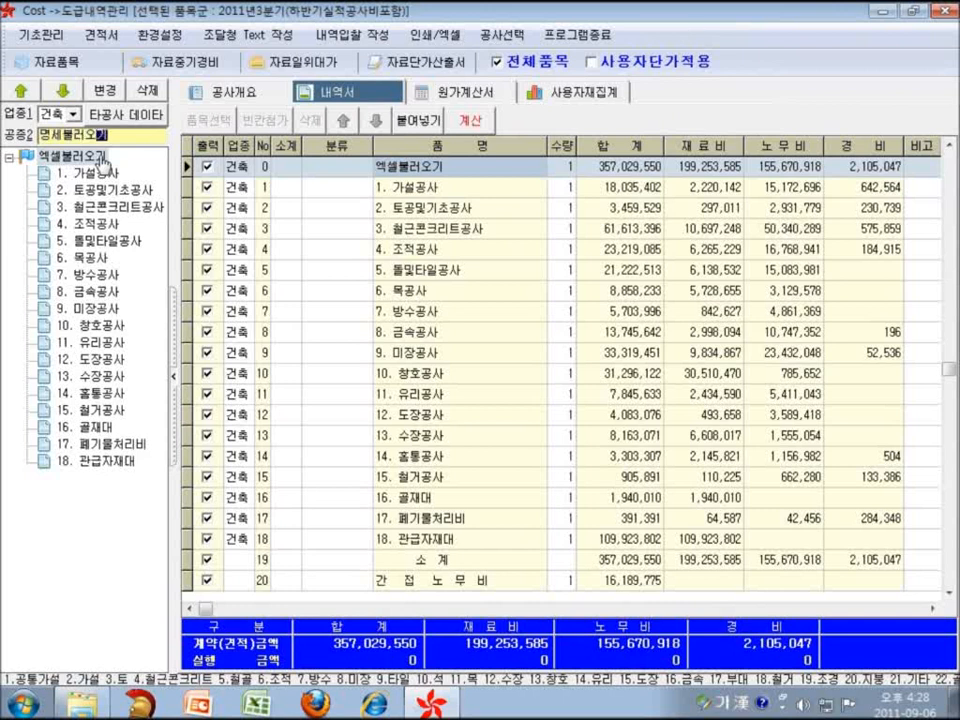
pyautogui.press('Return')
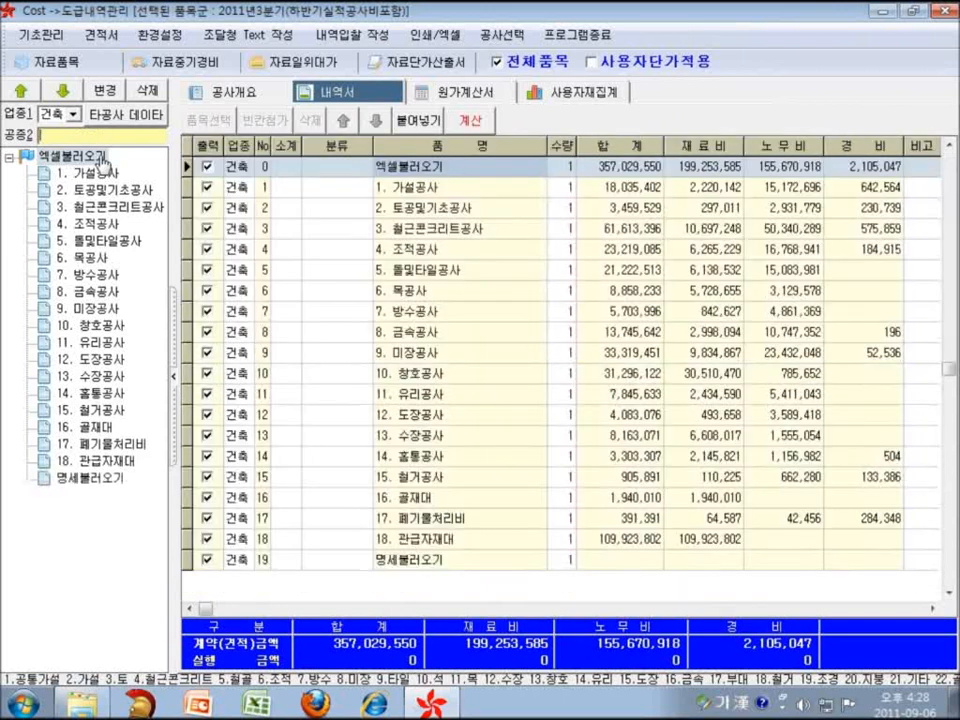
# - Open the Excel data import for the 명세불러오기 work type and set the import type to 내역명세서
pyautogui.click(75, 477)
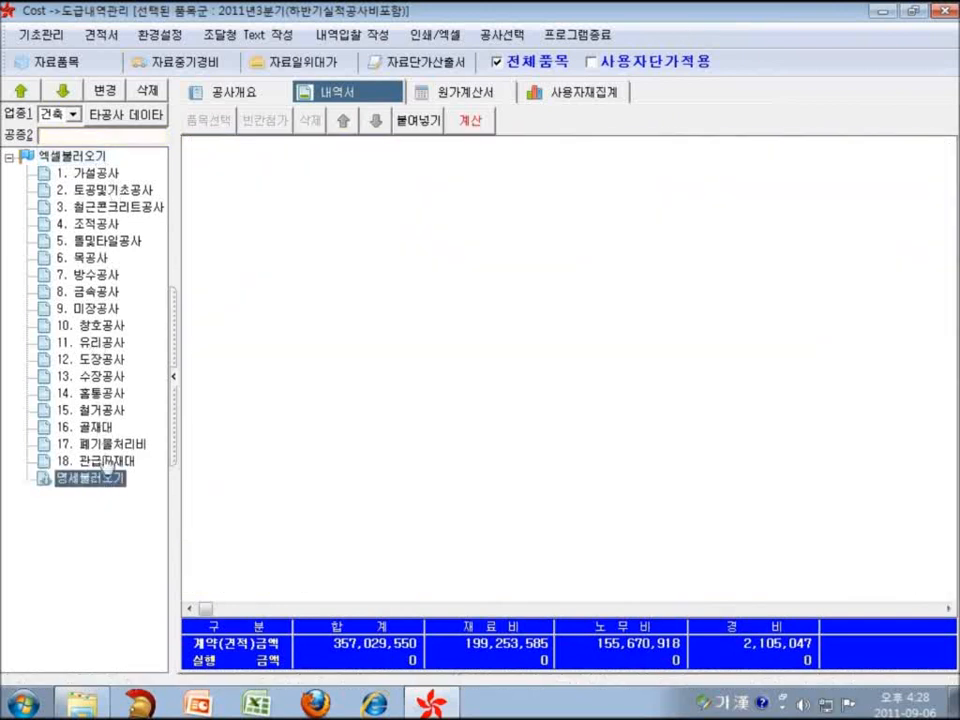
pyautogui.rightClick(115, 515)
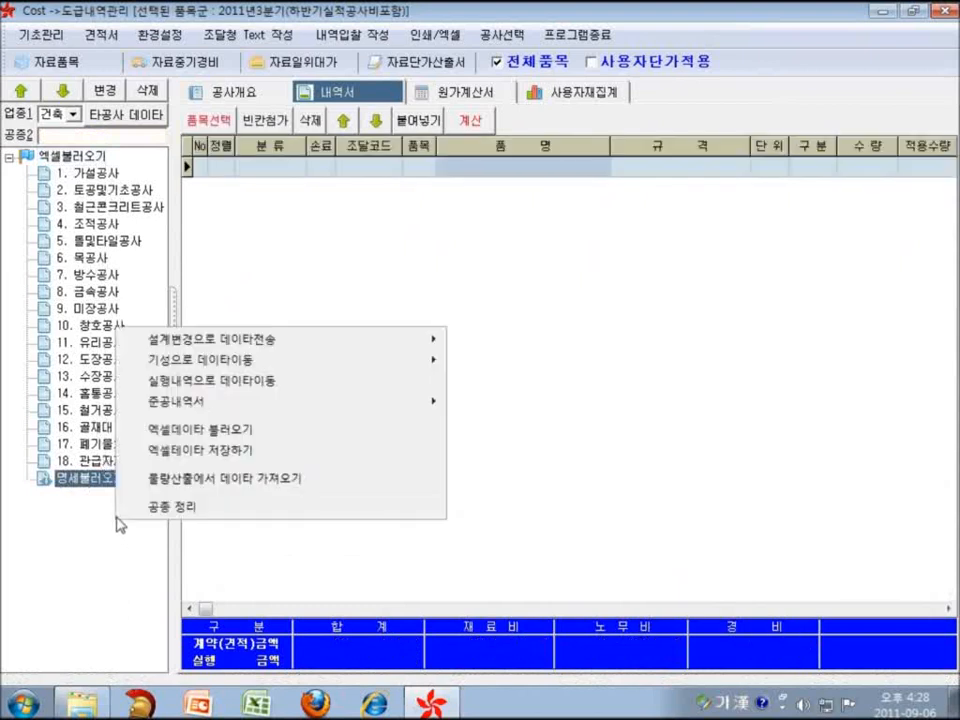
pyautogui.click(272, 432)
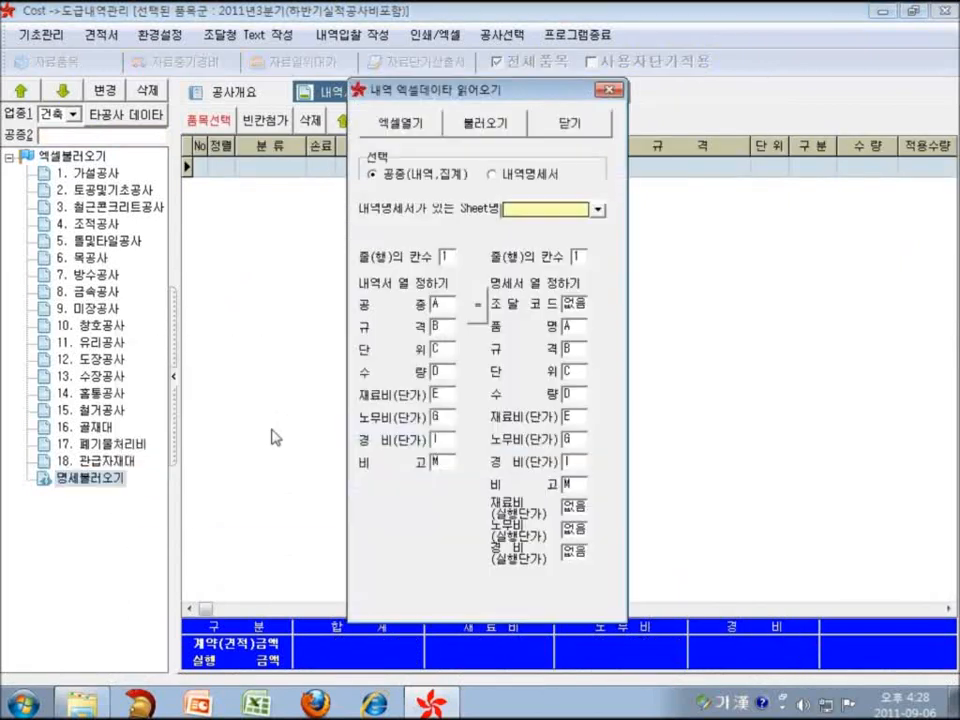
pyautogui.moveTo(512, 94); pyautogui.dragTo(772, 77)
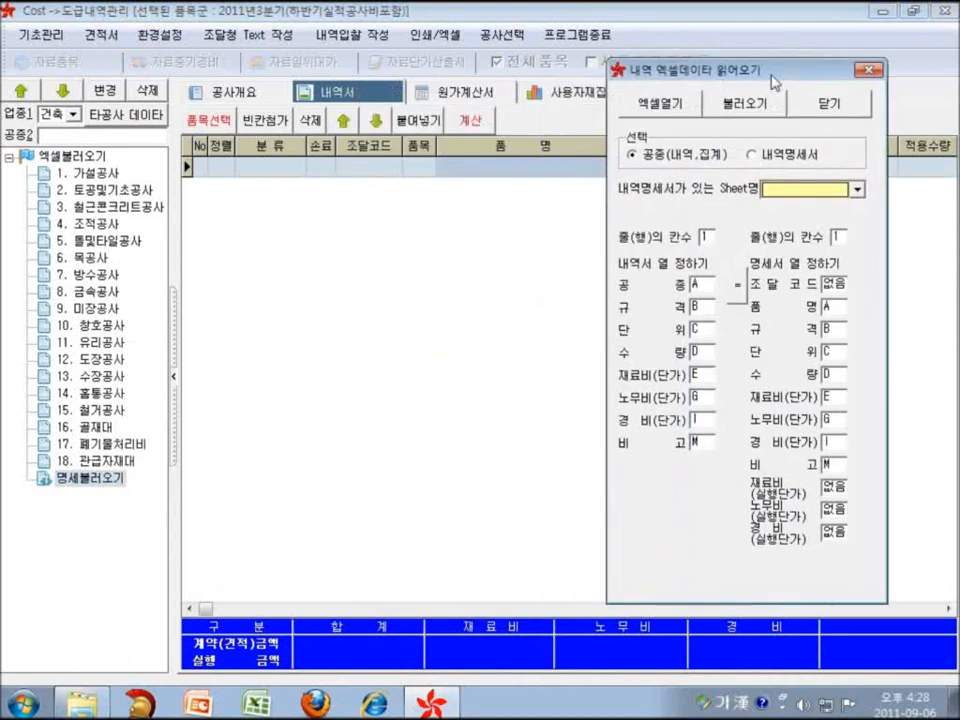
pyautogui.click(763, 165)
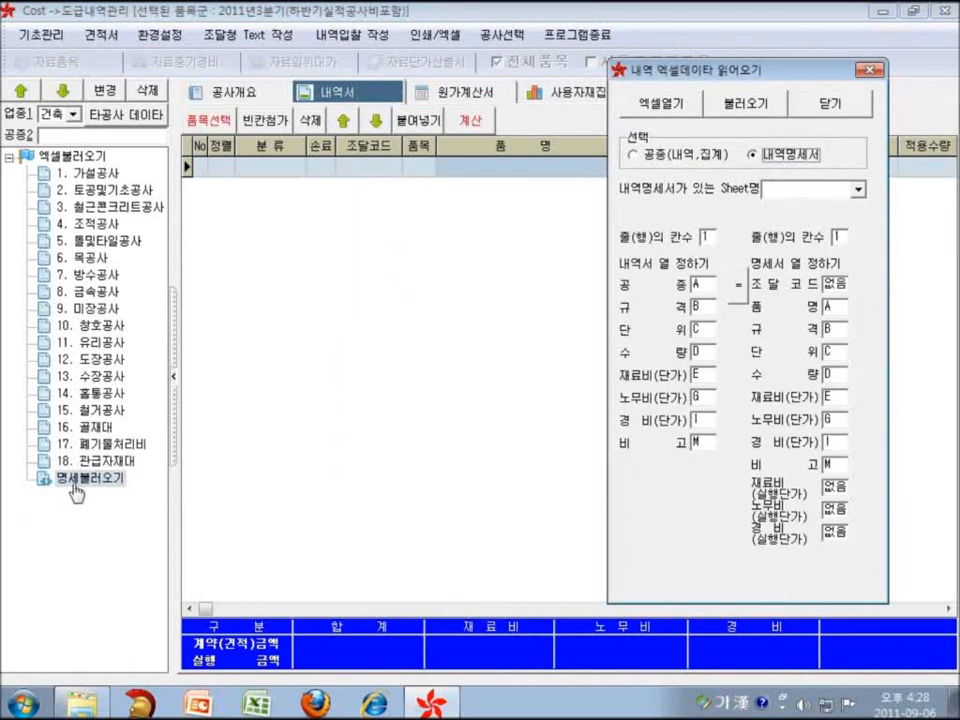
pyautogui.click(700, 160)
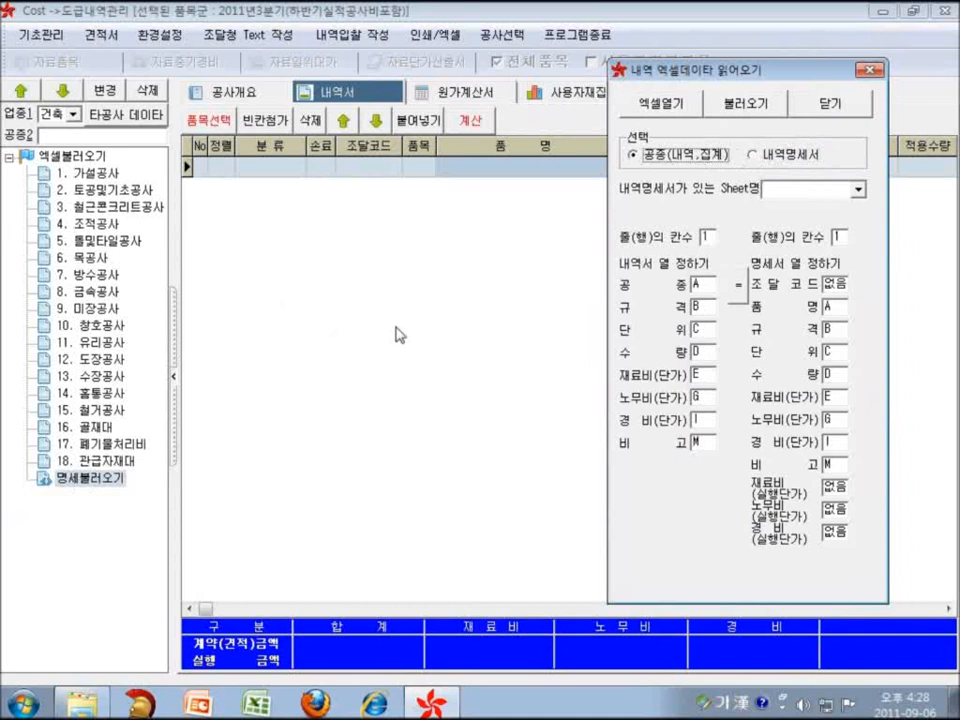
pyautogui.click(755, 156)
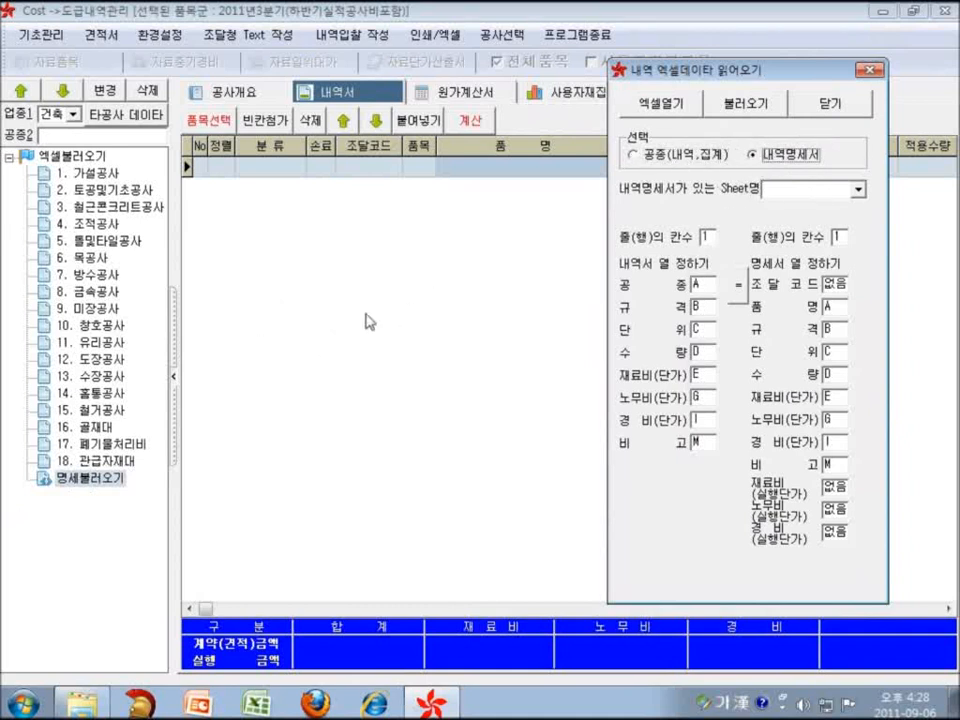
# - Open the workbook 00 학교 교사동 증축공사.xlsx from the 엑셀작업방 folder as the import source
pyautogui.click(665, 115)
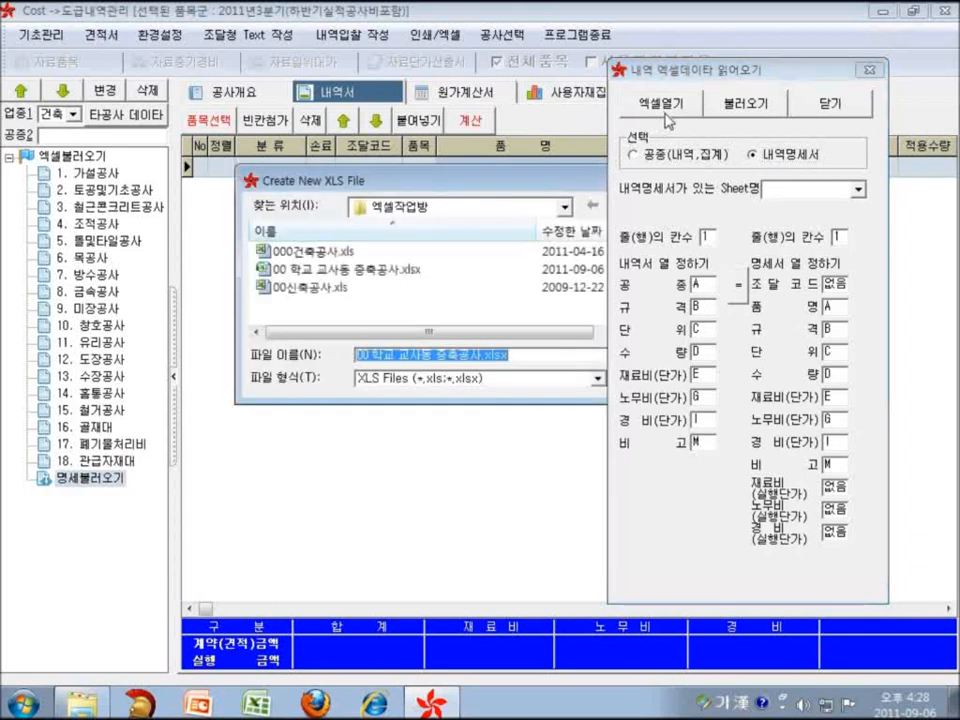
pyautogui.click(404, 274)
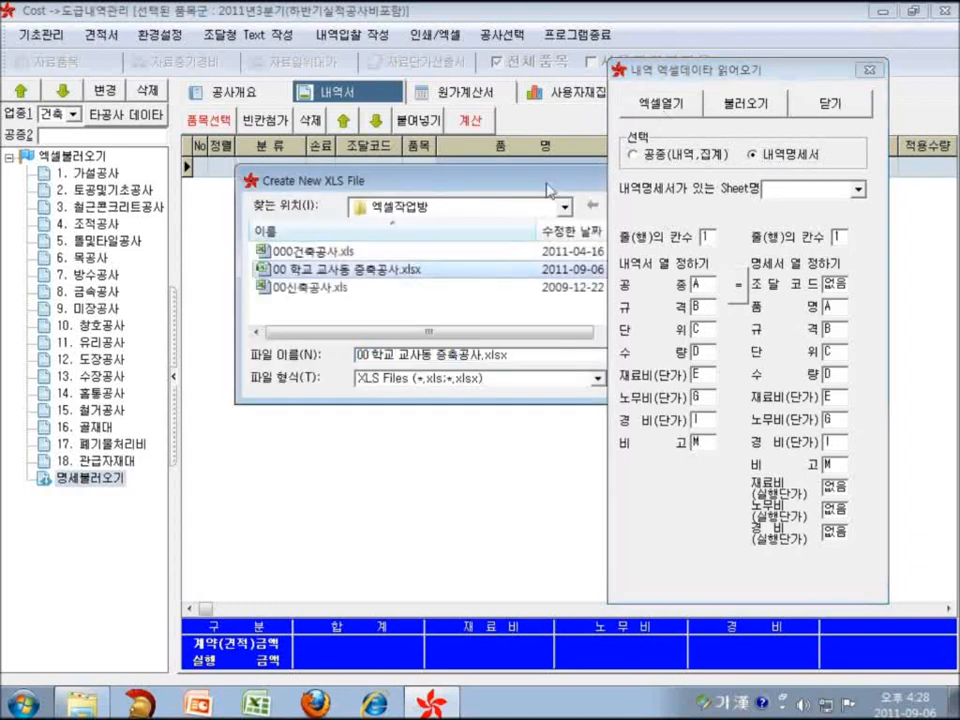
pyautogui.moveTo(548, 190); pyautogui.dragTo(374, 199)
pyautogui.click(502, 364)
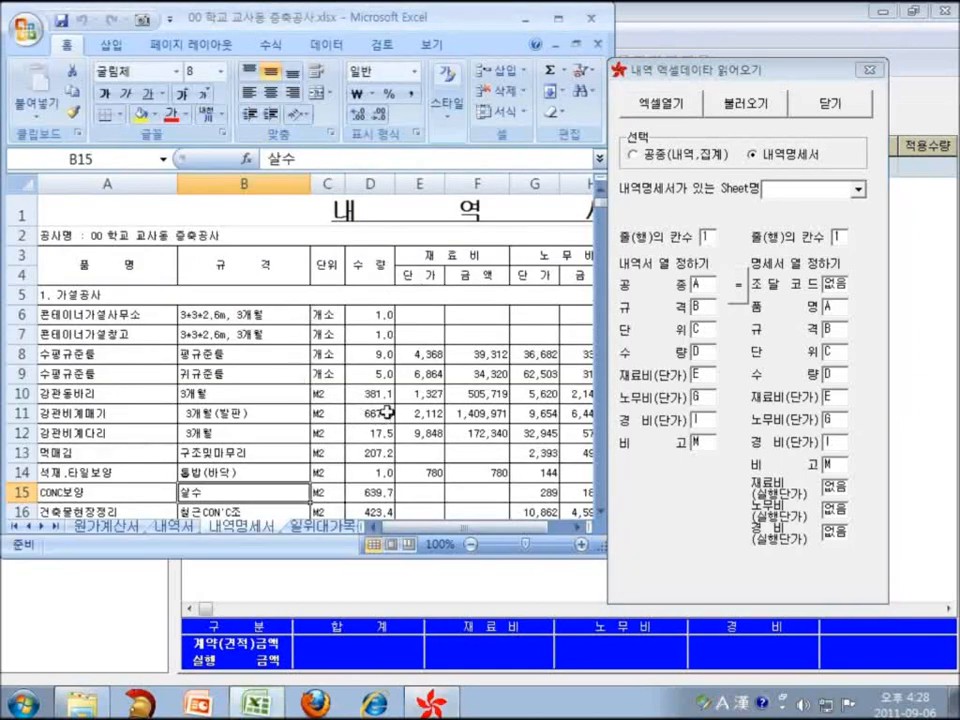
# - Choose 내역명세서 as the sheet to import and move the workbook window so the work type list is visible
pyautogui.click(833, 199)
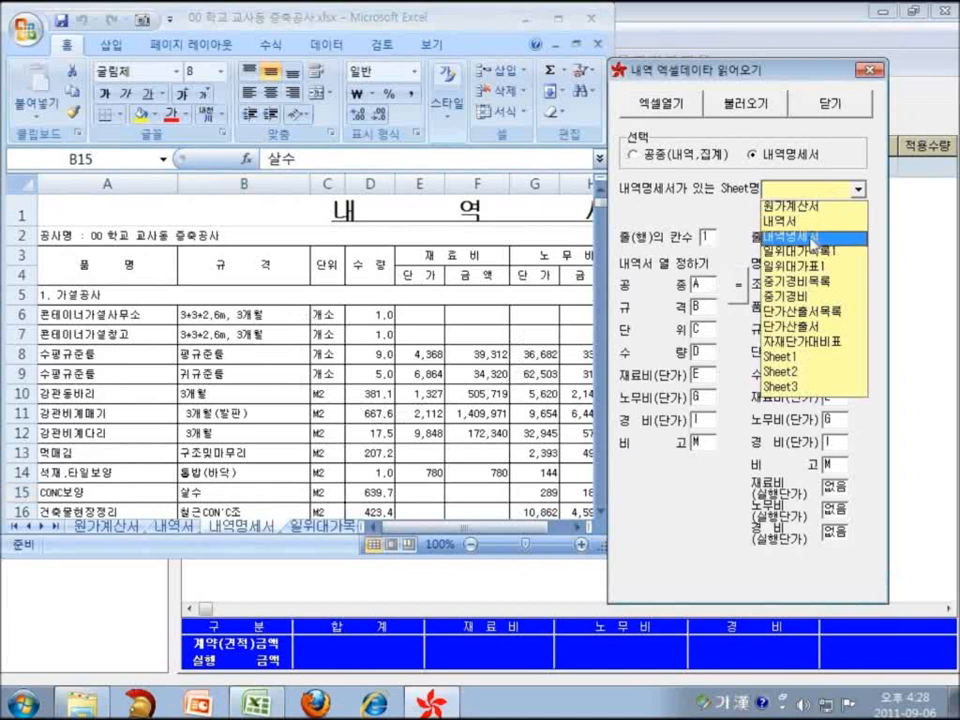
pyautogui.click(812, 236)
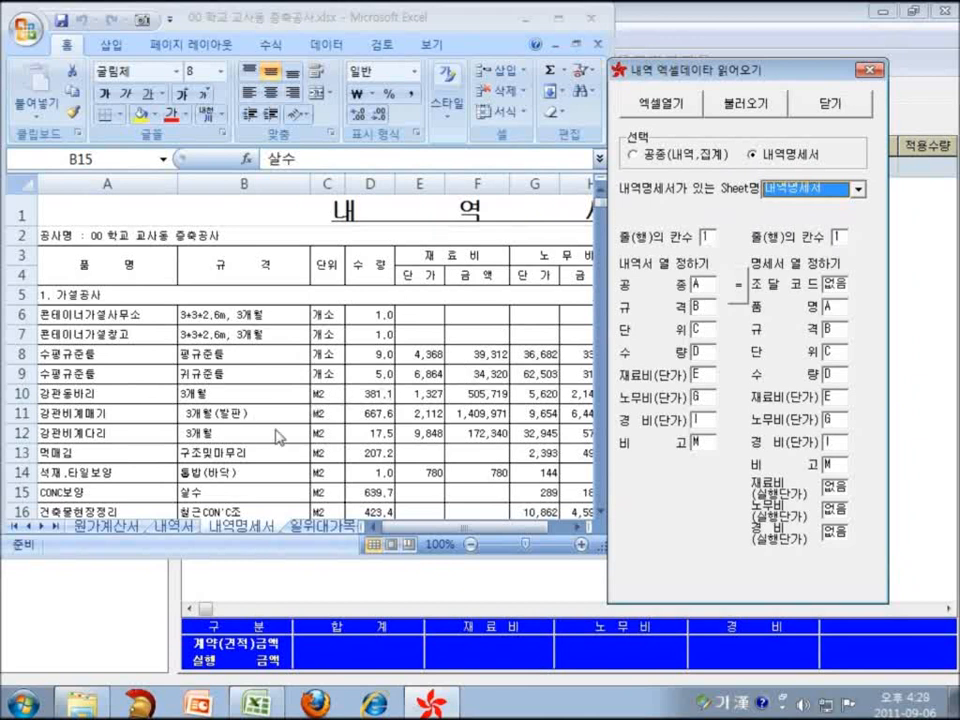
pyautogui.click(333, 385)
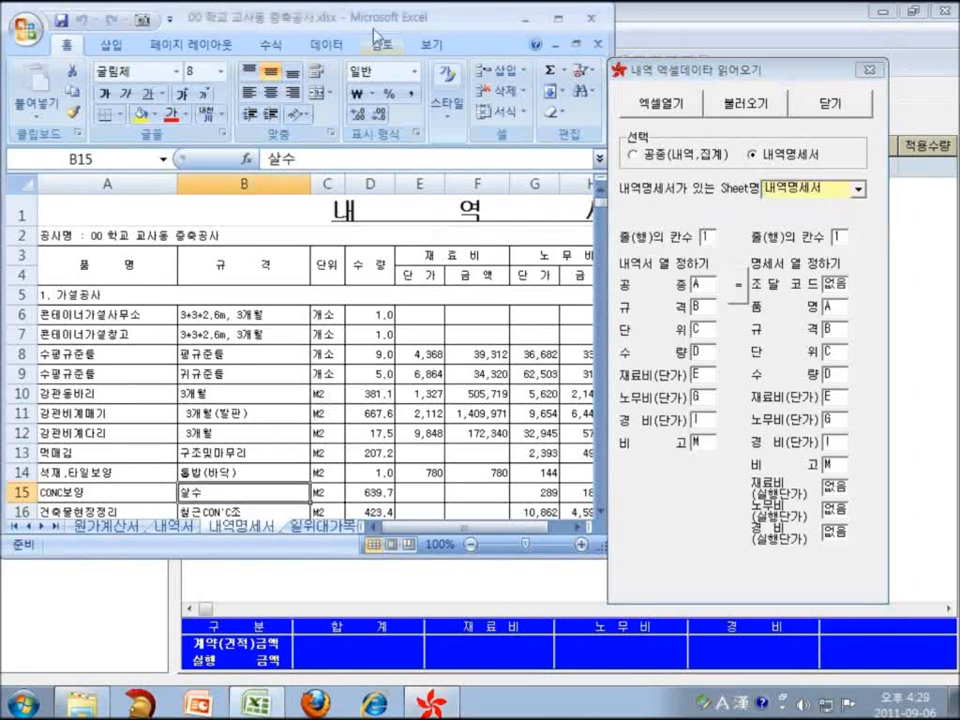
pyautogui.moveTo(373, 22); pyautogui.dragTo(523, 25)
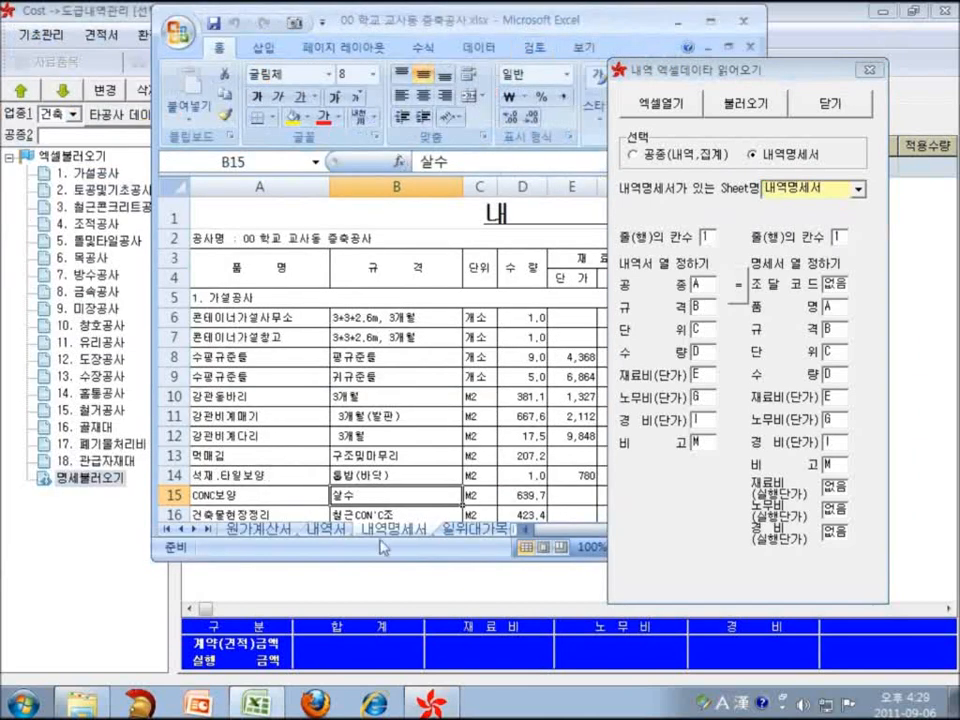
# - Select the 가설공사 items in cells A6 to A17 of the 내역명세서 sheet and import them into the 명세불러오기 work type
pyautogui.click(279, 317)
pyautogui.scroll(-1, 281, 317)
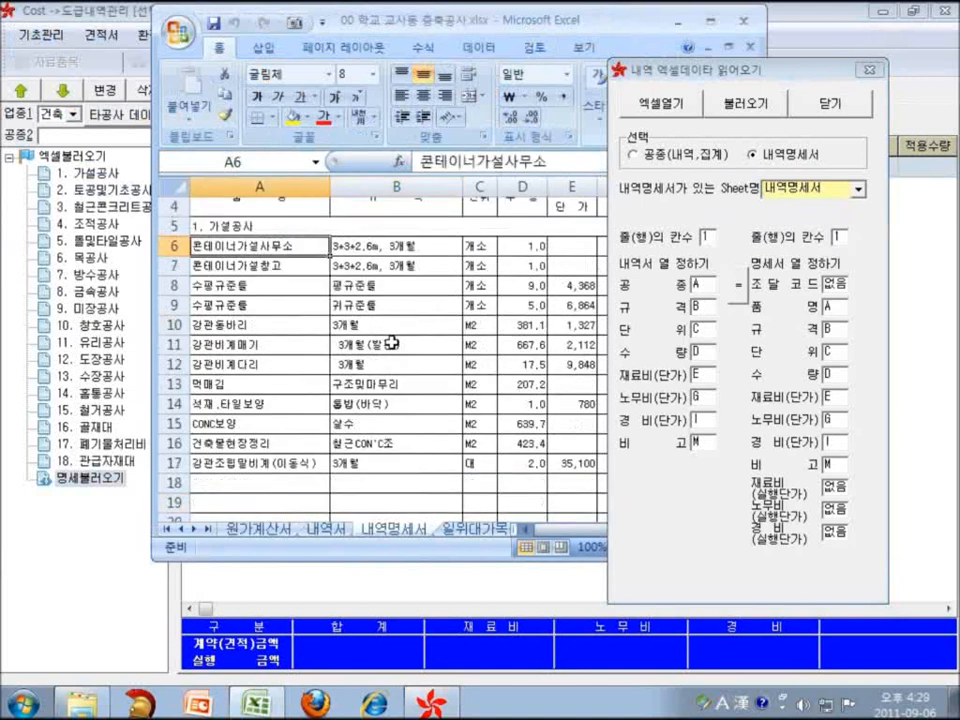
pyautogui.moveTo(285, 245); pyautogui.dragTo(270, 463)
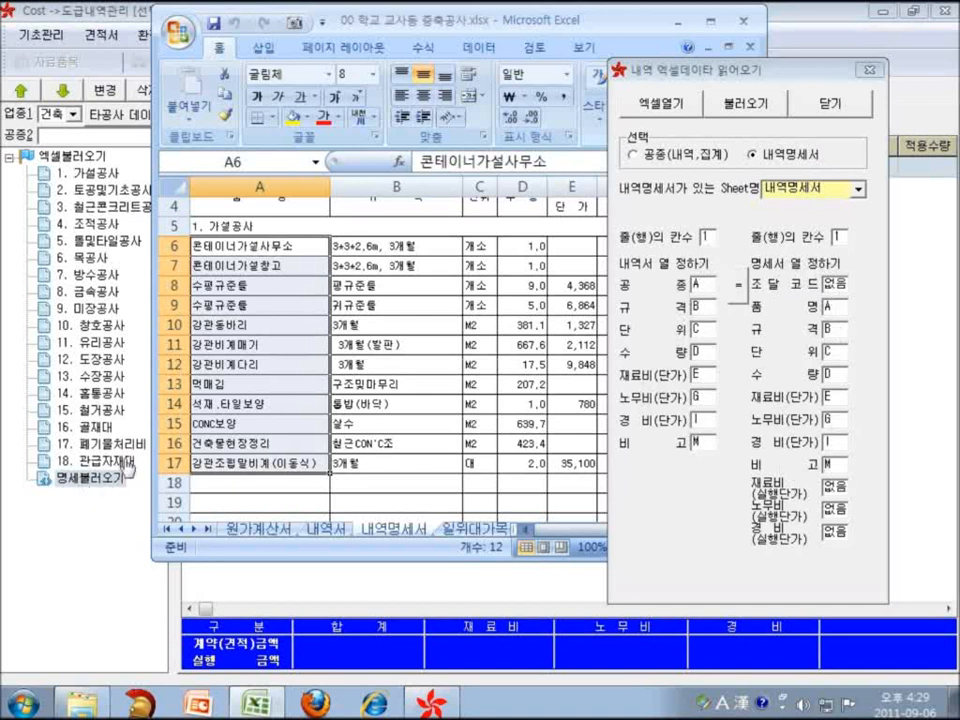
pyautogui.moveTo(321, 248); pyautogui.dragTo(280, 466)
pyautogui.click(745, 108)
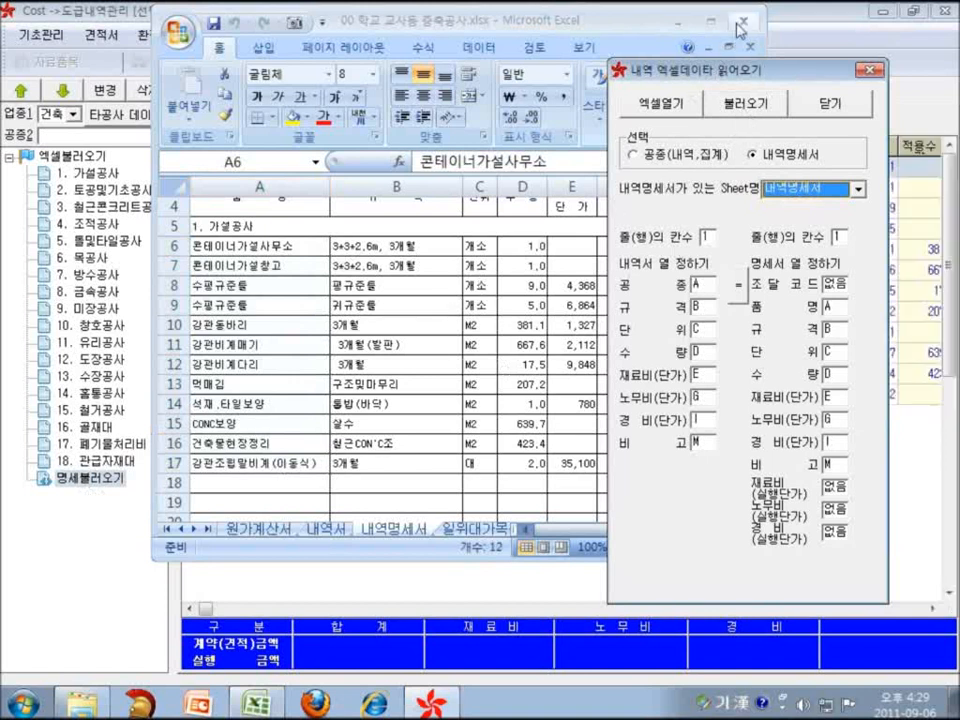
# - Close the workbook and the Excel import window, and check the imported items through the 강관조립말비계(이동식) row
pyautogui.click(624, 30)
pyautogui.moveTo(624, 30); pyautogui.dragTo(711, 194)
pyautogui.click(822, 105)
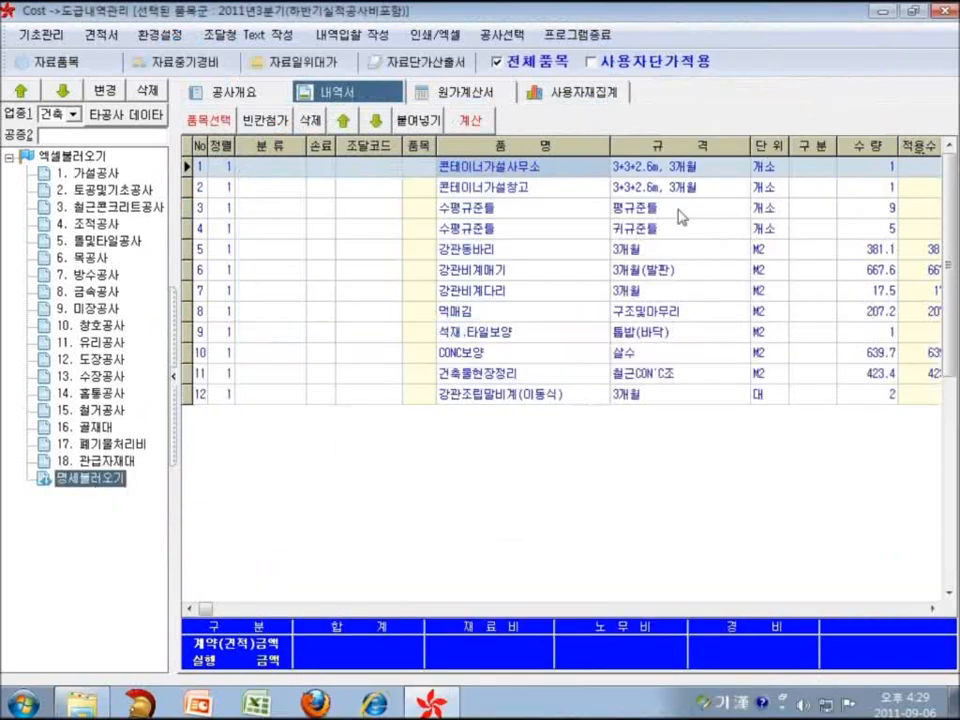
pyautogui.click(708, 396)
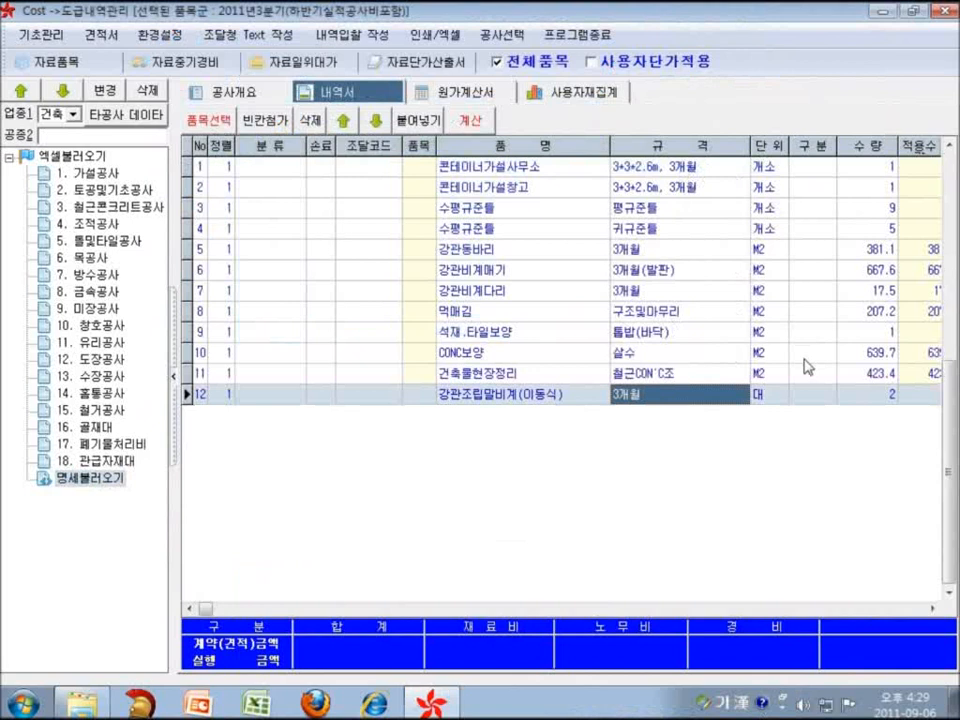
# - Reopen the Excel data import for the 명세불러오기 work type and open the workbook 00 학교 교사동 증축공사.xlsx beside it
pyautogui.click(95, 478)
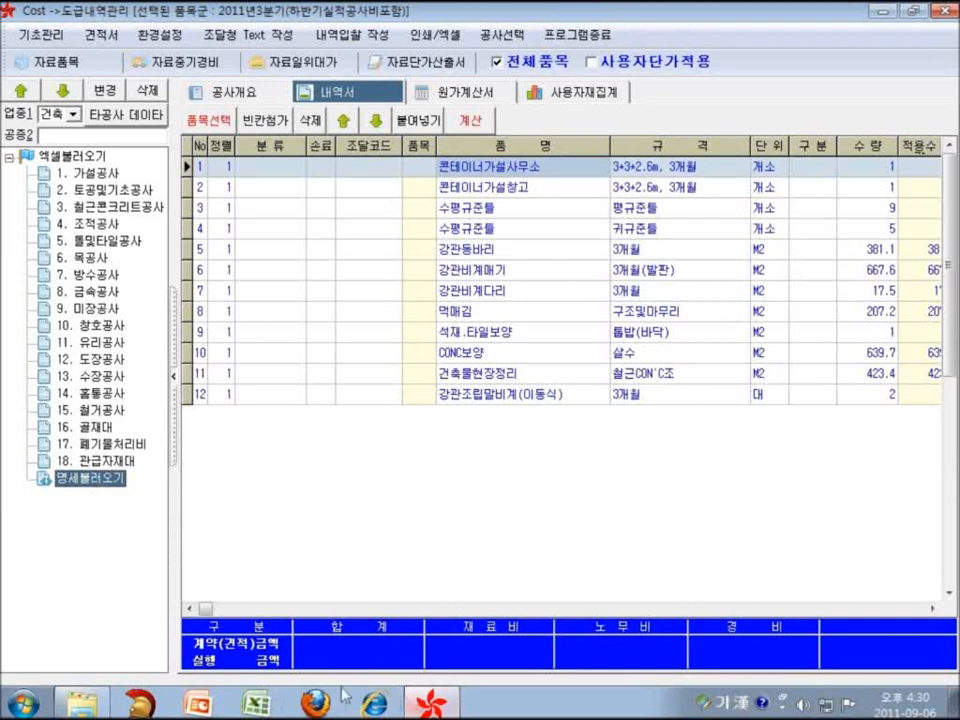
pyautogui.rightClick(80, 506)
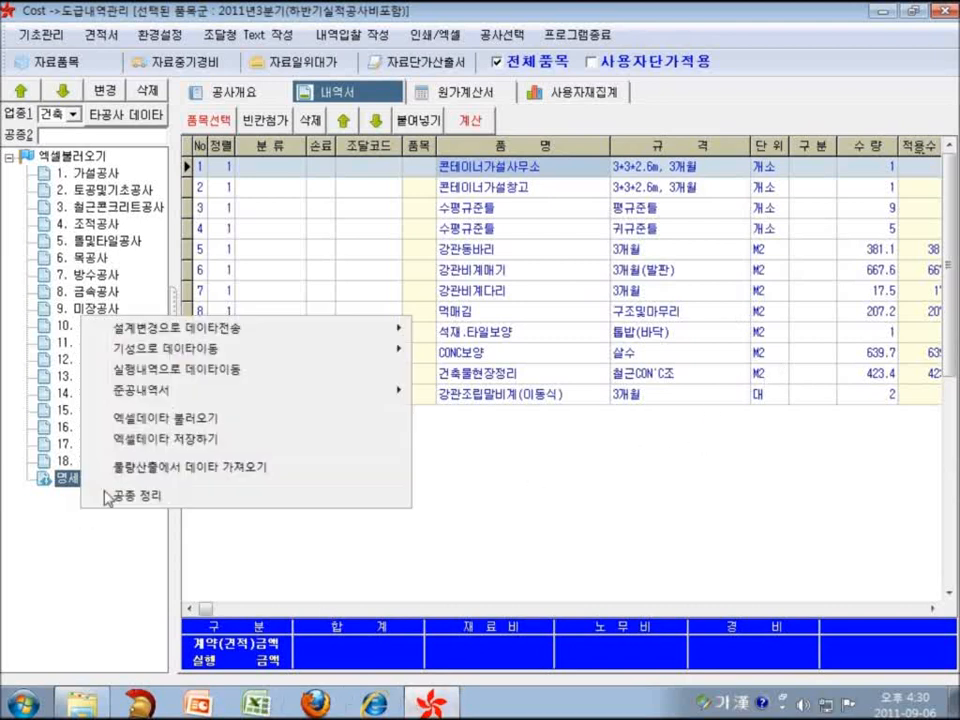
pyautogui.click(197, 426)
pyautogui.moveTo(370, 64); pyautogui.dragTo(684, 84)
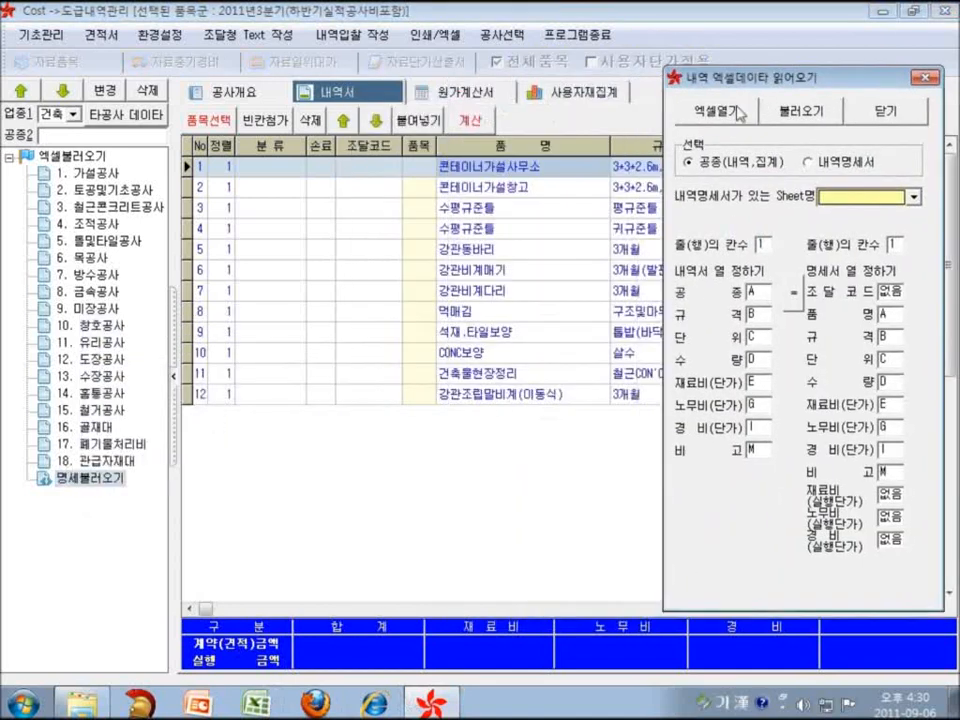
pyautogui.click(737, 115)
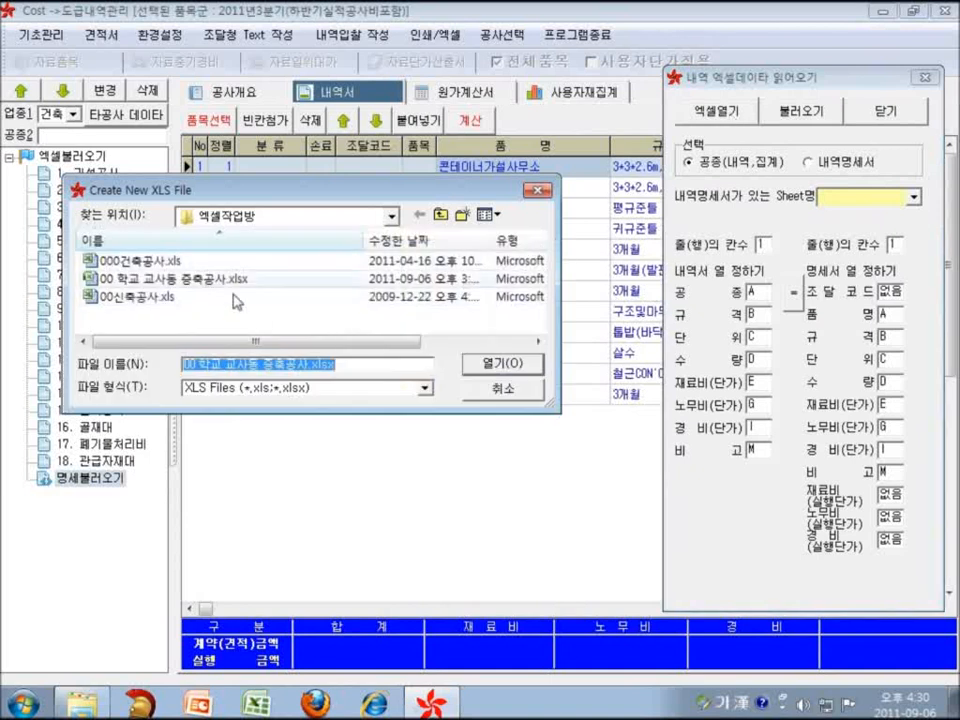
pyautogui.click(478, 365)
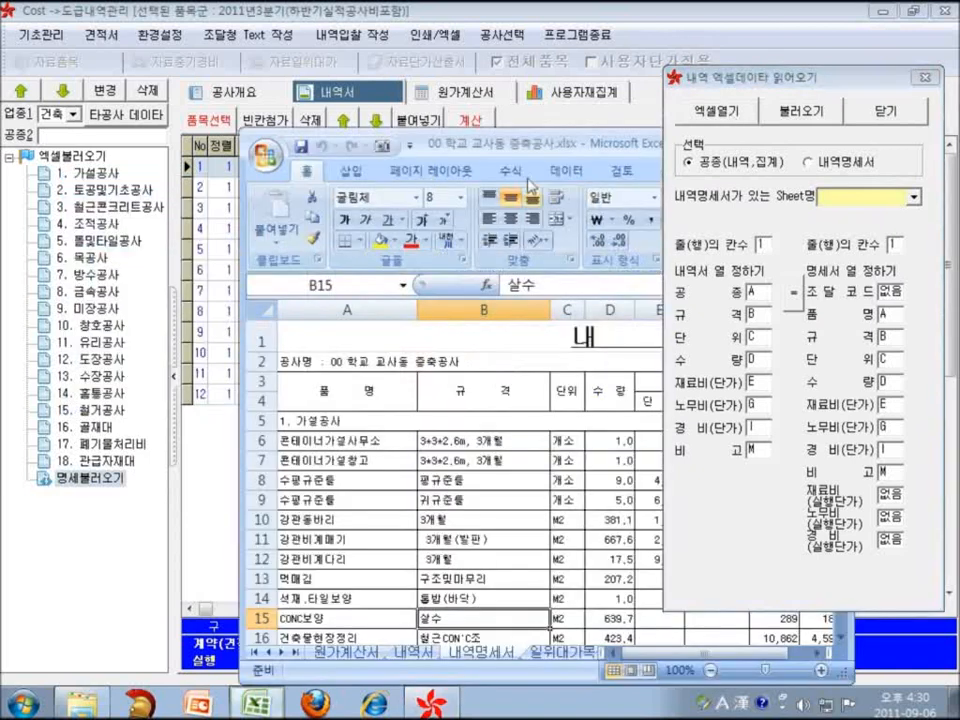
pyautogui.moveTo(528, 148); pyautogui.dragTo(324, 81)
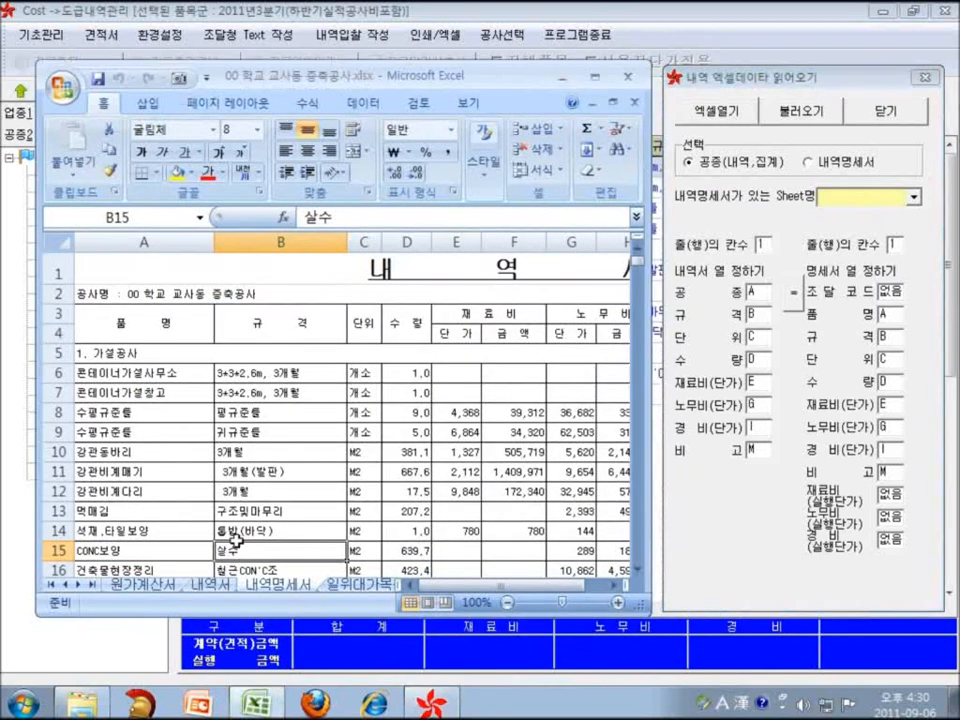
# - Examine the 재료비 단가 formulas of the work types in column E of the 내역서 sheet
pyautogui.click(213, 586)
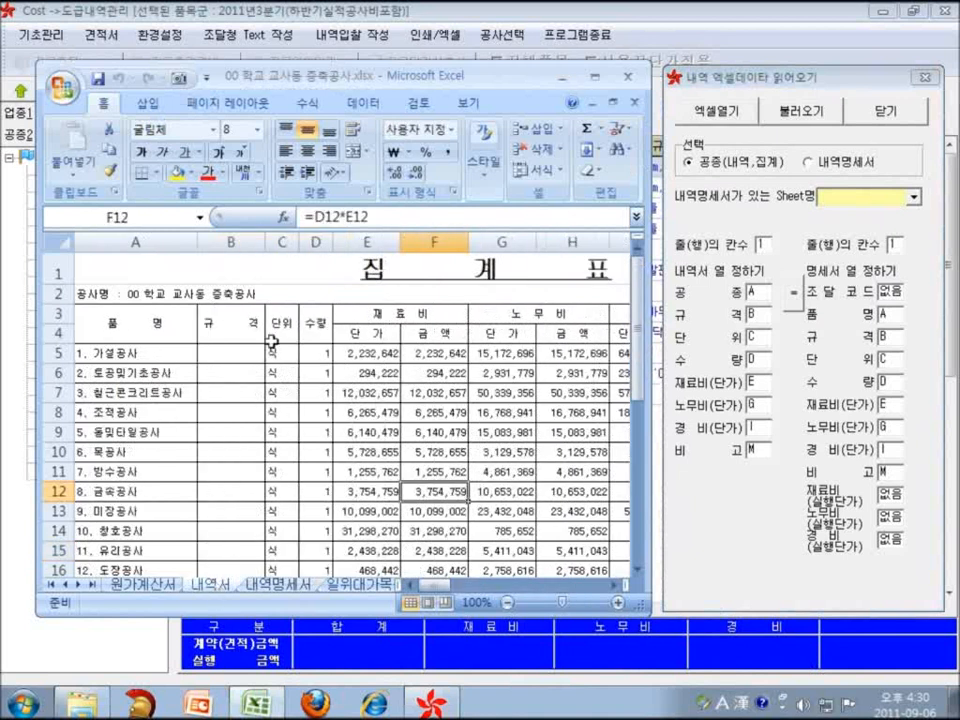
pyautogui.click(364, 353)
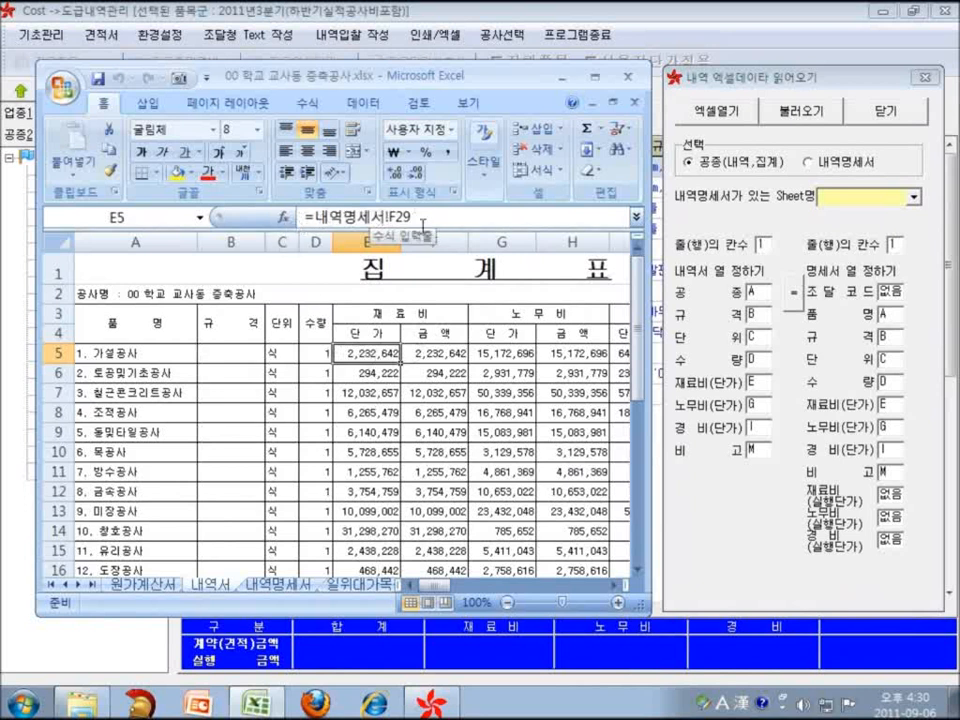
pyautogui.press('Down')
pyautogui.press('Down')
pyautogui.press('Down')
pyautogui.press('Down')
pyautogui.press('Down')
pyautogui.press('Down')
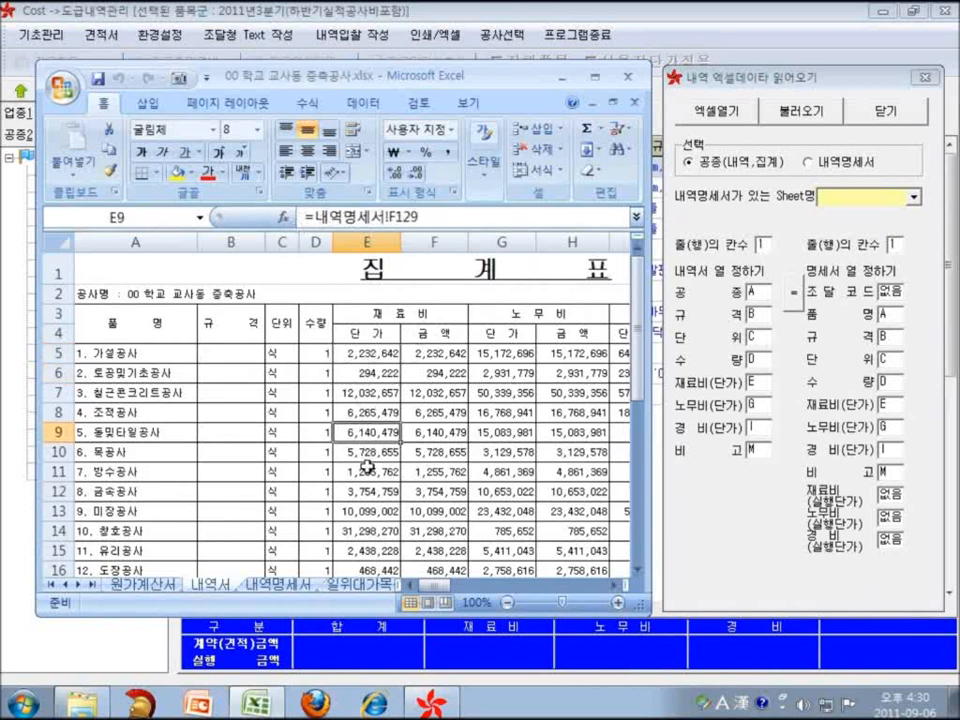
# - Insert a row above 1. 가설공사 on the 내역서 sheet and enter 건축공사 as its 품명
pyautogui.rightClick(57, 353)
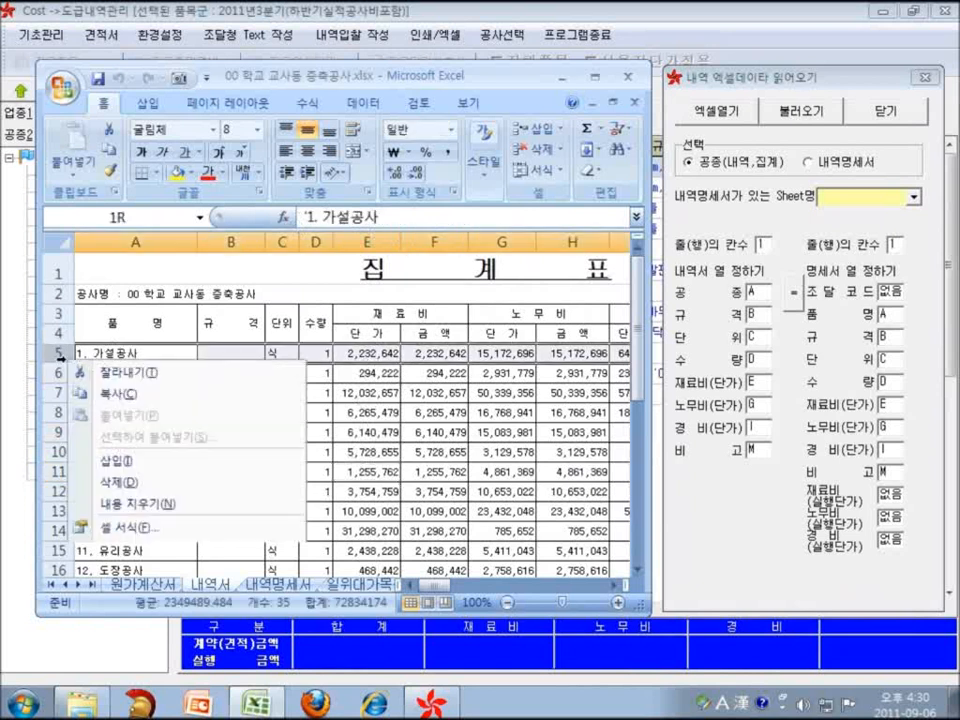
pyautogui.click(139, 463)
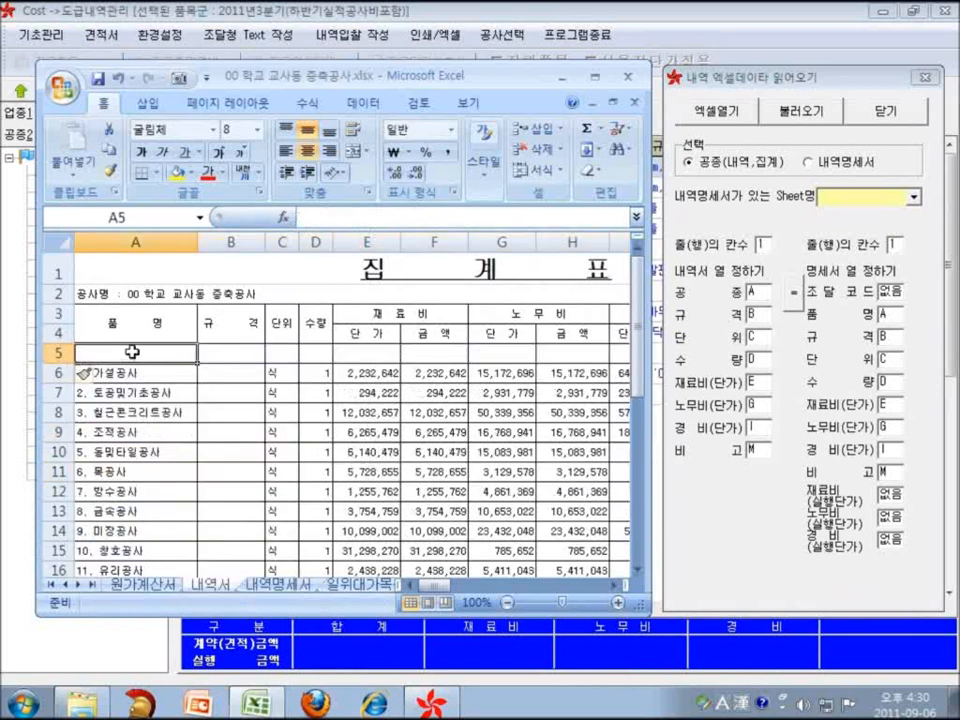
pyautogui.write('rj')
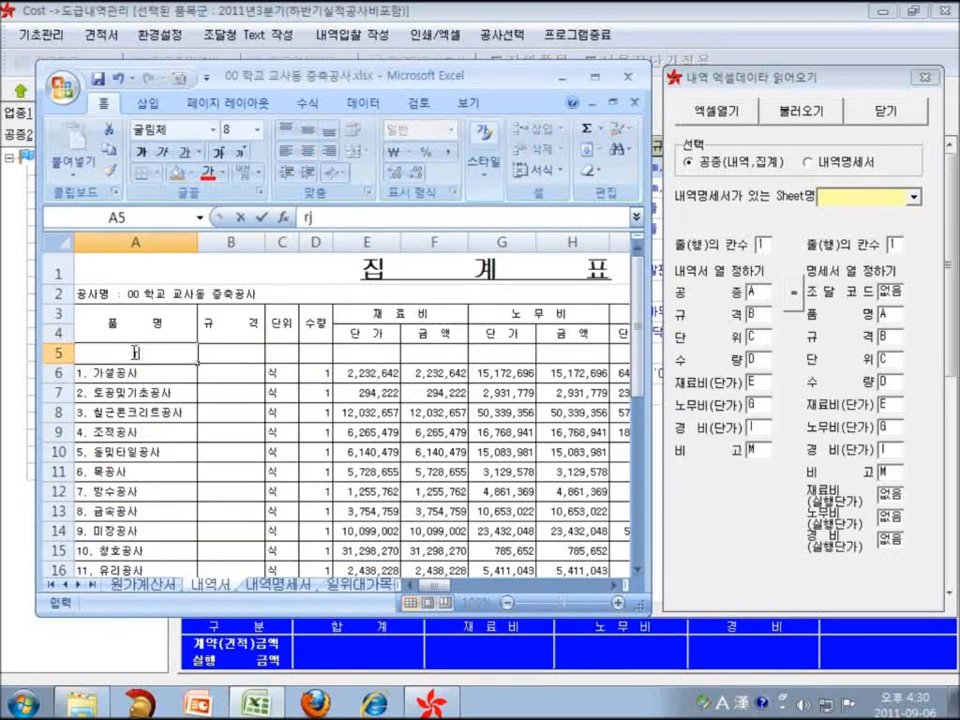
pyautogui.write('srjscnrrhdtk')
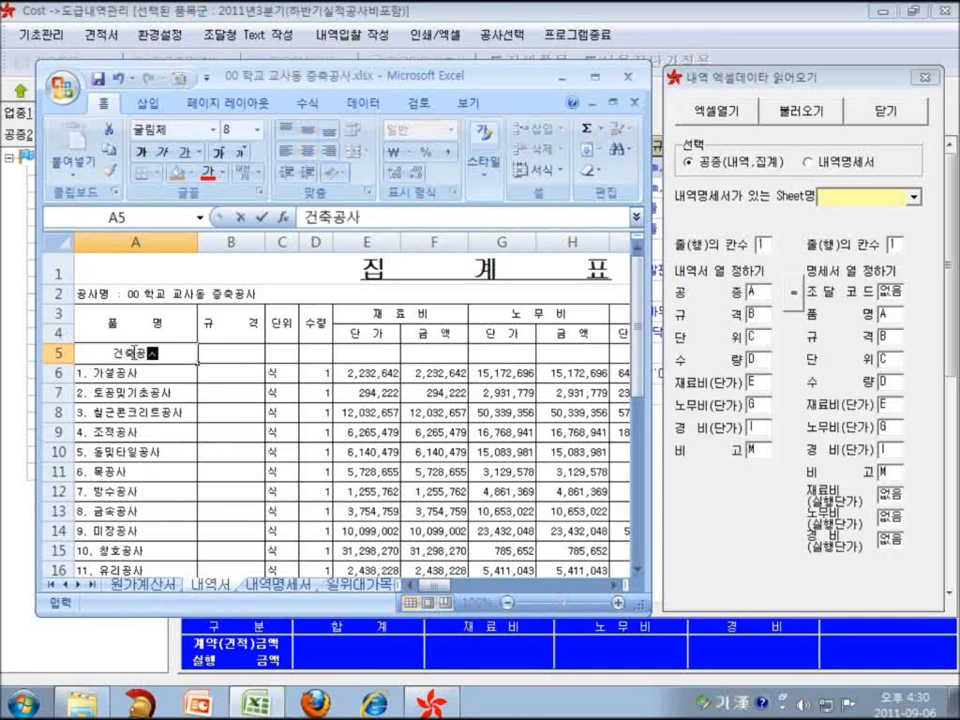
pyautogui.press('Return')
# - Set the unit of the 건축공사 row to 식 and its quantity to 1
pyautogui.press('Up')
pyautogui.press('Right')
pyautogui.press('Right')
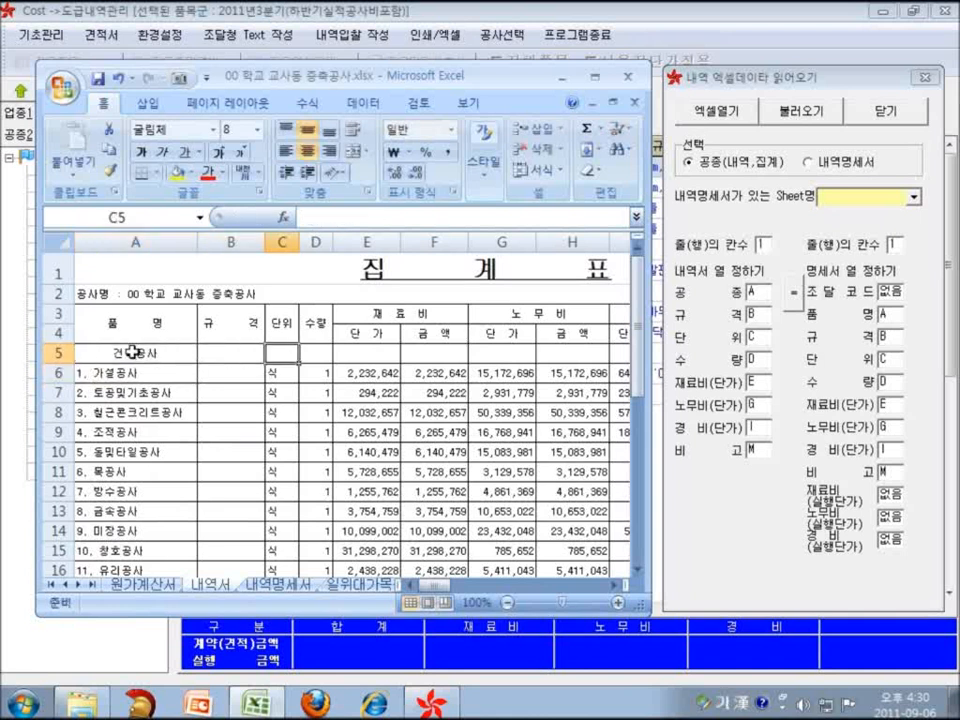
pyautogui.write('tlr')
pyautogui.press('Return')
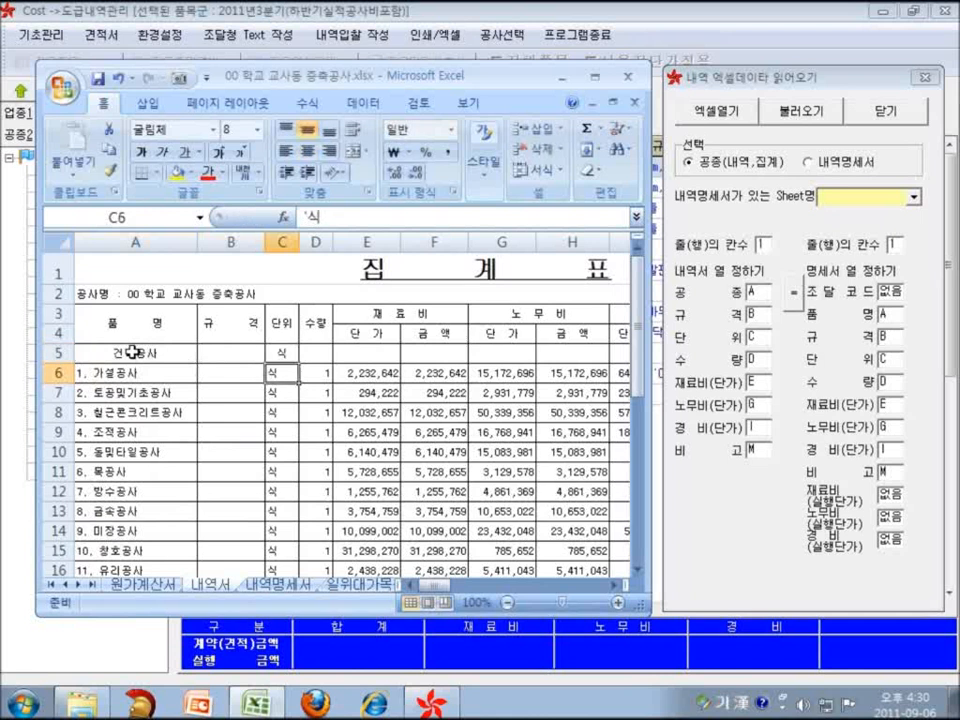
pyautogui.press('Up')
pyautogui.press('Right')
pyautogui.write('1')
pyautogui.press('Right')
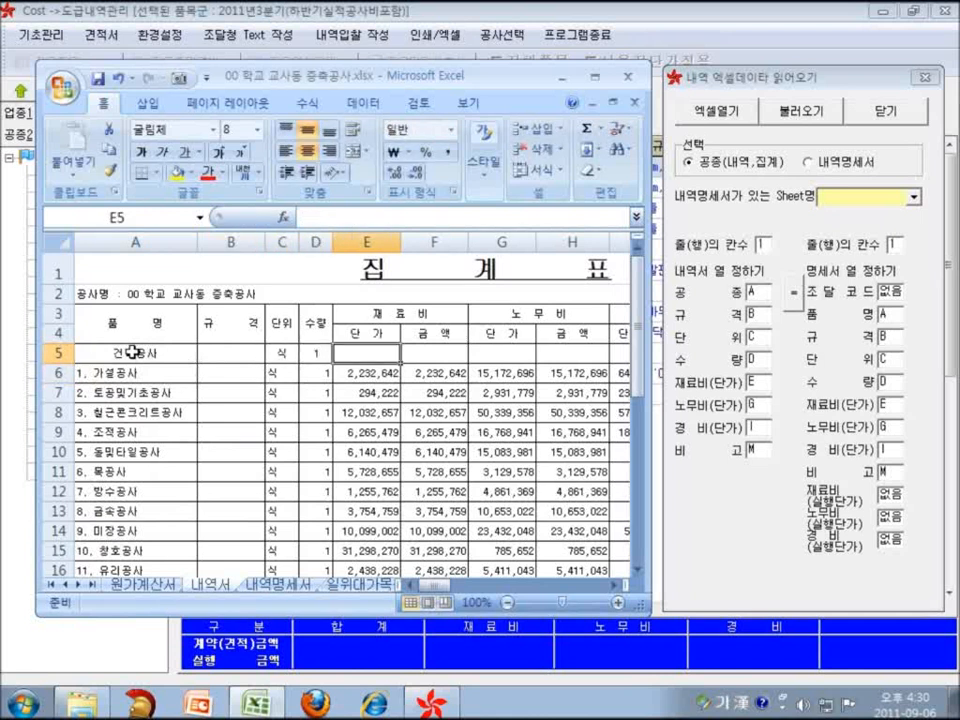
# - Enter =SUM(E6:E23) as the 재료비 단가 of the 건축공사 row and check the formula in cell E5
pyautogui.write('=')
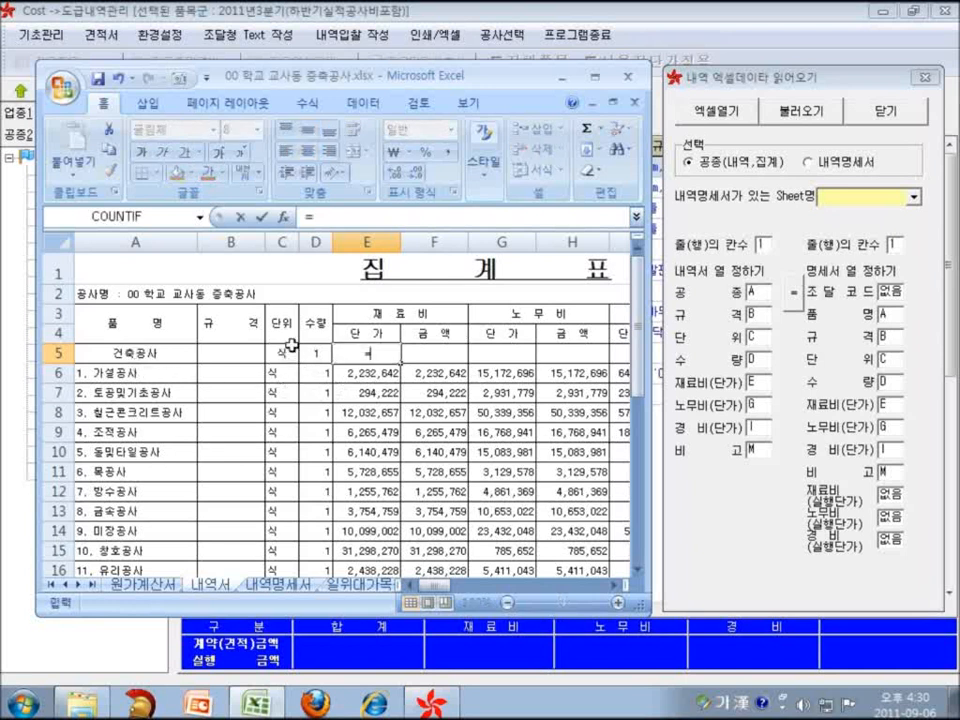
pyautogui.write('녀')
pyautogui.press('Hangul')
pyautogui.write('sum(')
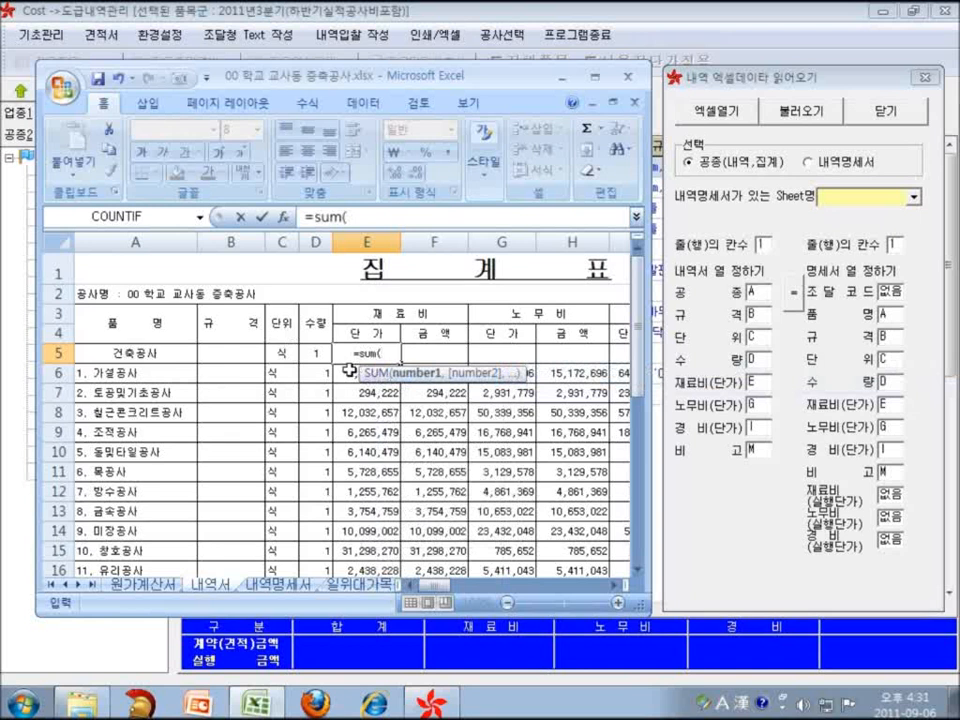
pyautogui.moveTo(348, 370); pyautogui.dragTo(347, 540)
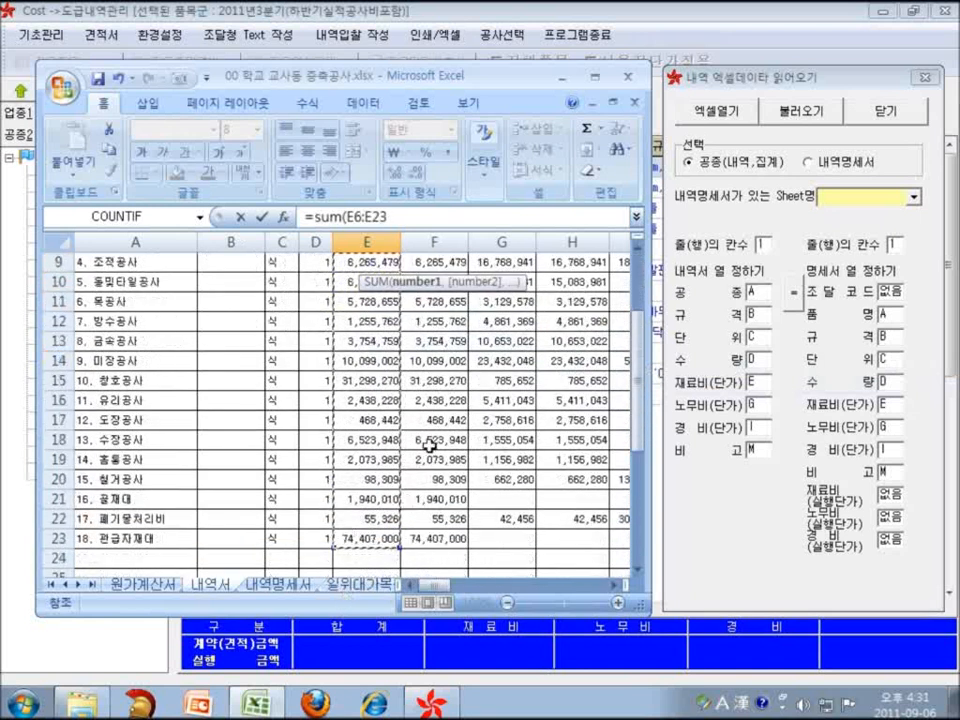
pyautogui.press('Escape')
pyautogui.scroll(2, 430, 443)
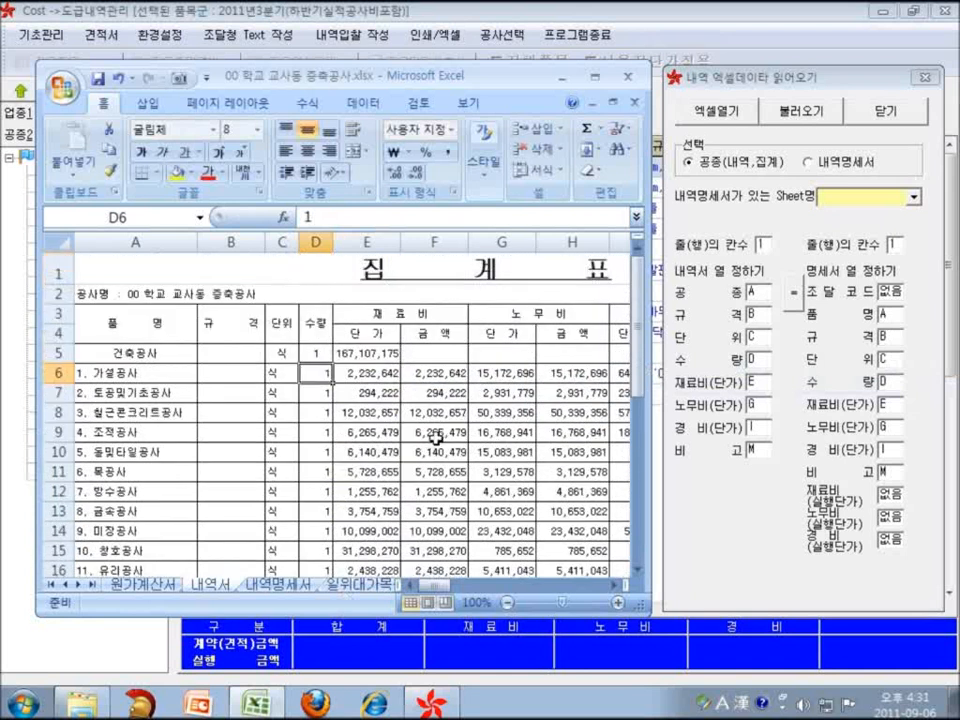
pyautogui.click(365, 357)
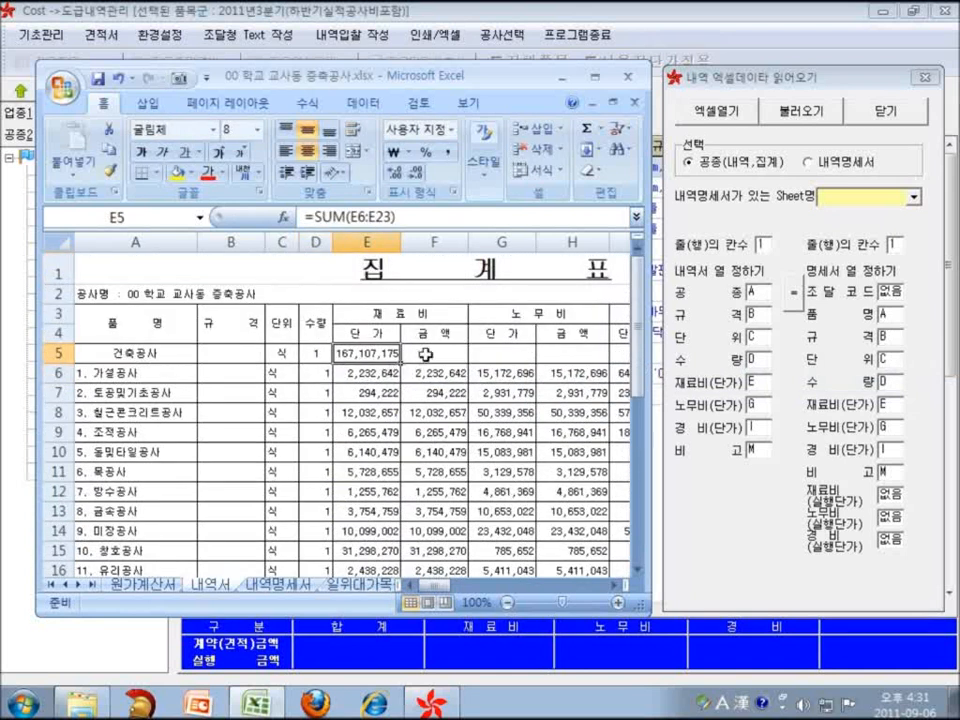
# - Review the 건축공사 row and the first three work types listed beneath it in the 품명 column
pyautogui.click(158, 353)
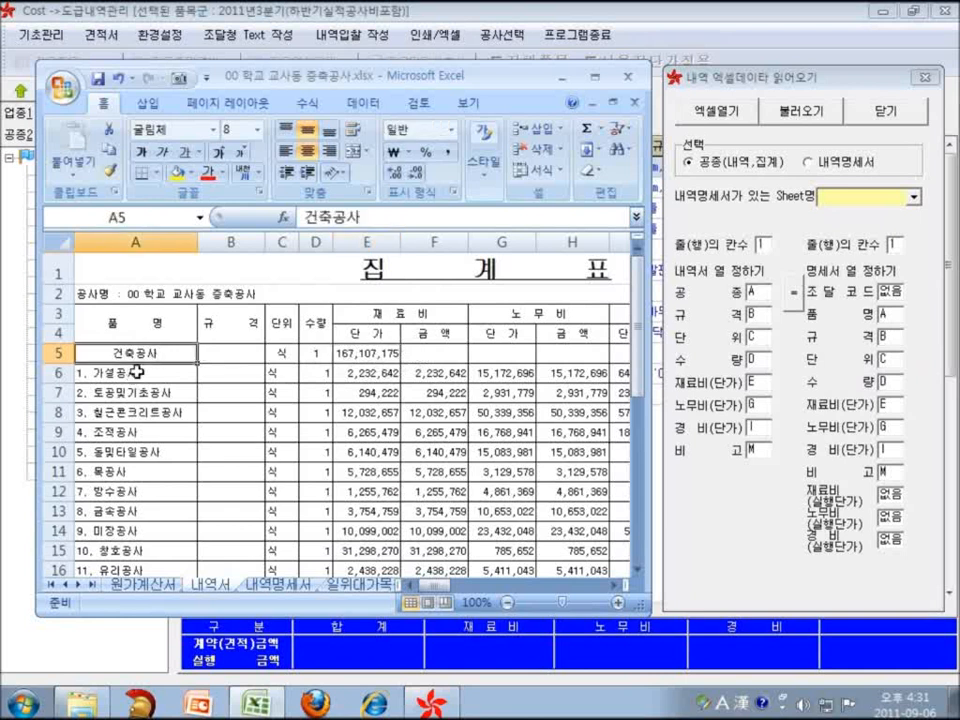
pyautogui.click(137, 373)
pyautogui.click(135, 392)
pyautogui.click(142, 411)
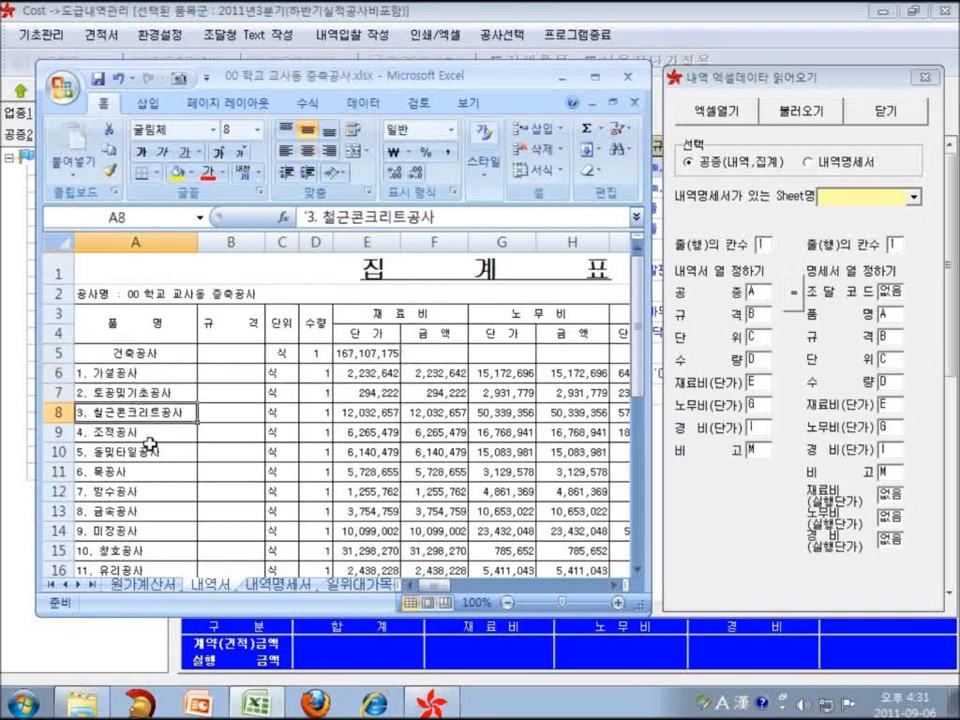
# - Examine the 건축공사 row and the work types beneath it, comparing the 재료비 단가 formulas in cells E5 and E6
pyautogui.click(150, 447)
pyautogui.moveTo(154, 373); pyautogui.dragTo(148, 547)
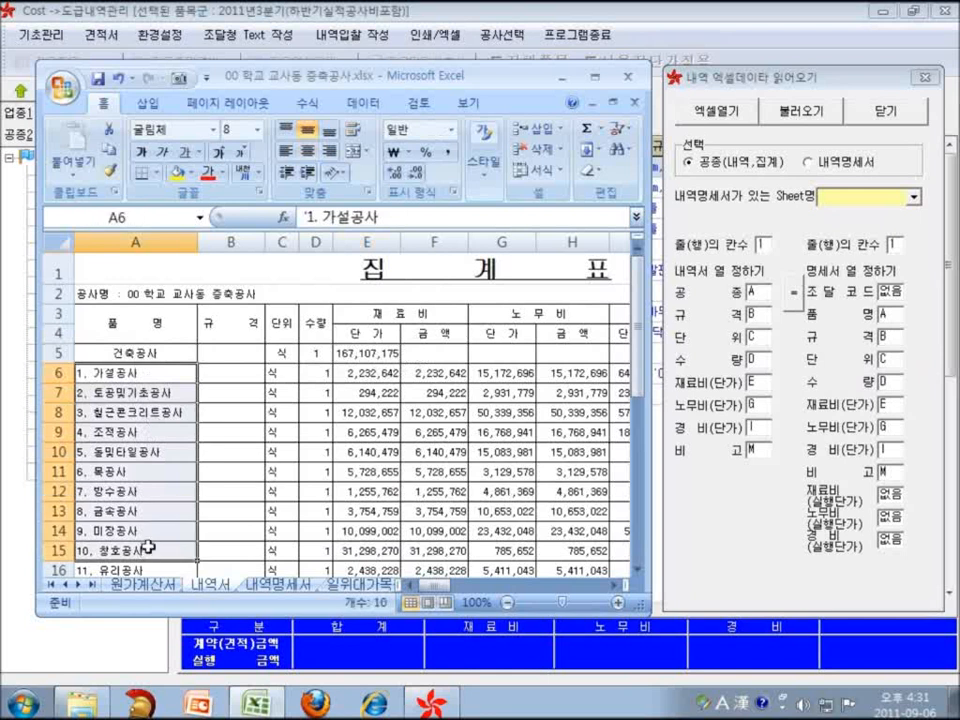
pyautogui.click(152, 354)
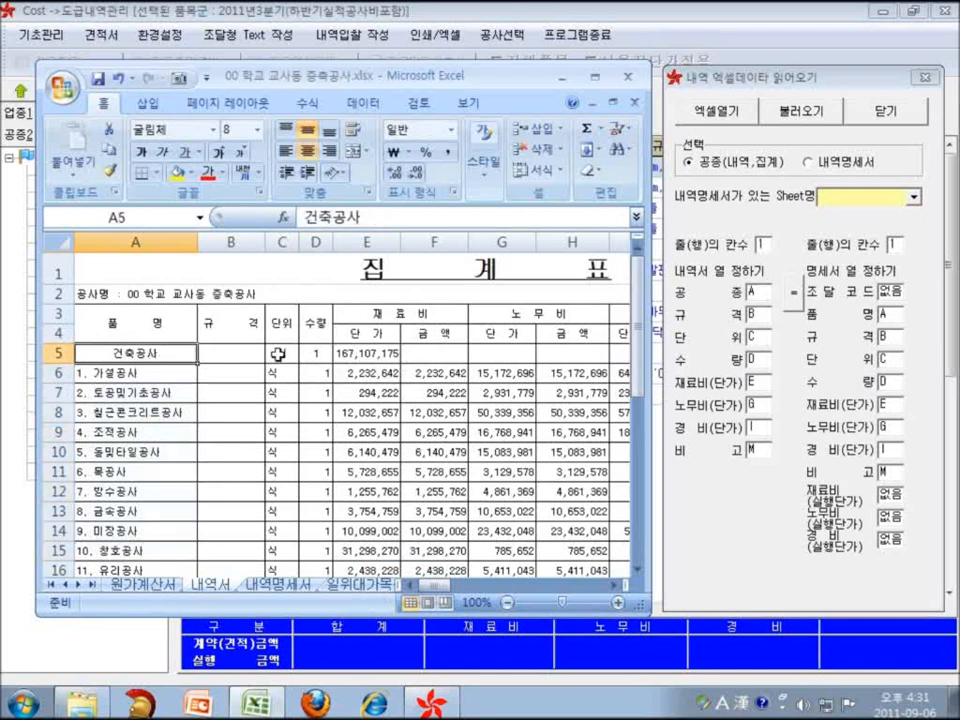
pyautogui.press('Right')
pyautogui.press('Right')
pyautogui.press('Right')
pyautogui.press('Right')
pyautogui.click(133, 354)
pyautogui.click(345, 354)
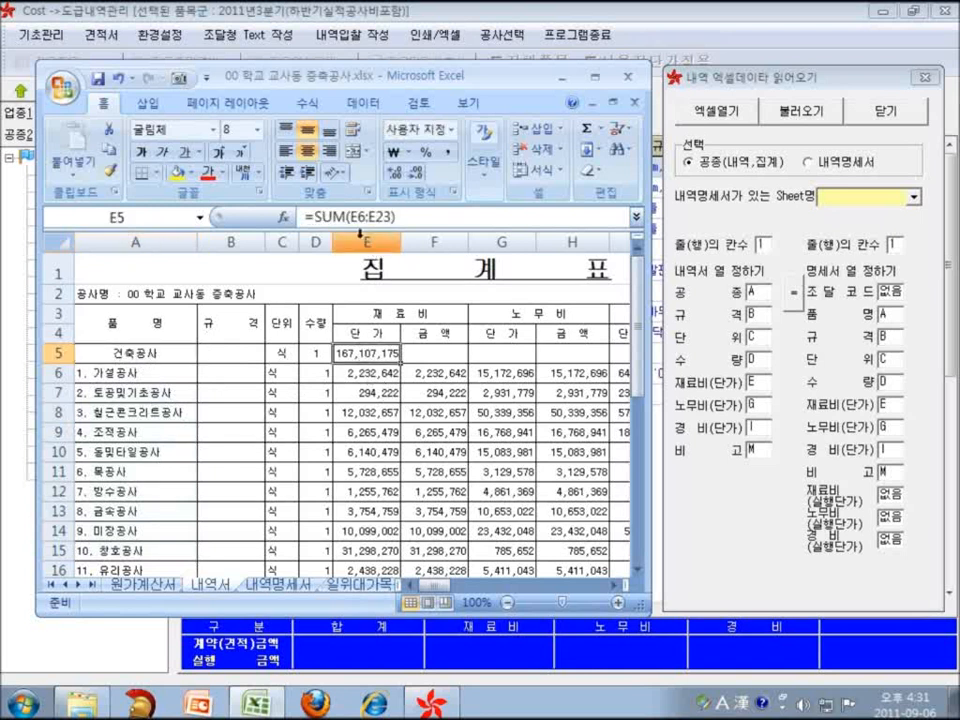
pyautogui.click(373, 373)
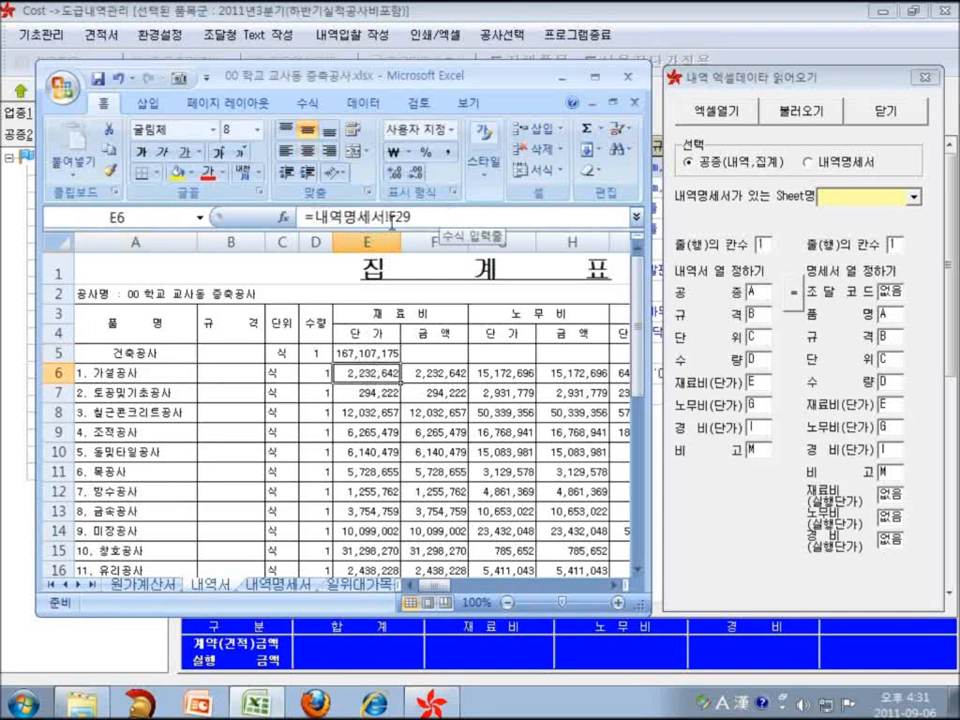
pyautogui.click(349, 354)
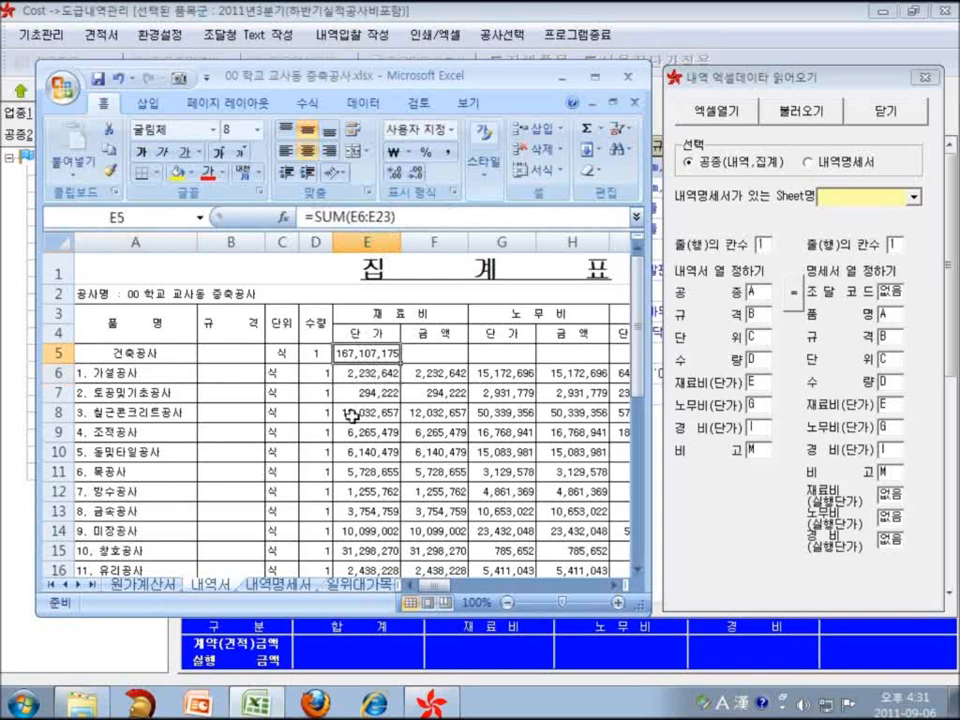
pyautogui.click(150, 353)
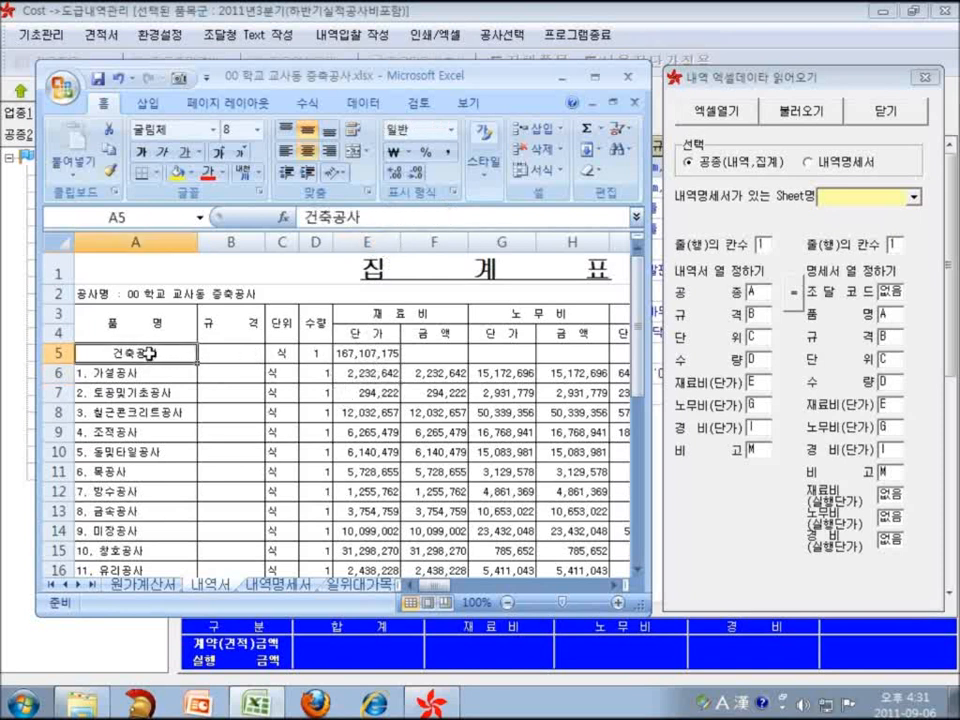
# - Switch to the estimate, add a work type named 건축공사 under 엑셀불러오기 and select it
pyautogui.moveTo(190, 65); pyautogui.dragTo(364, 84)
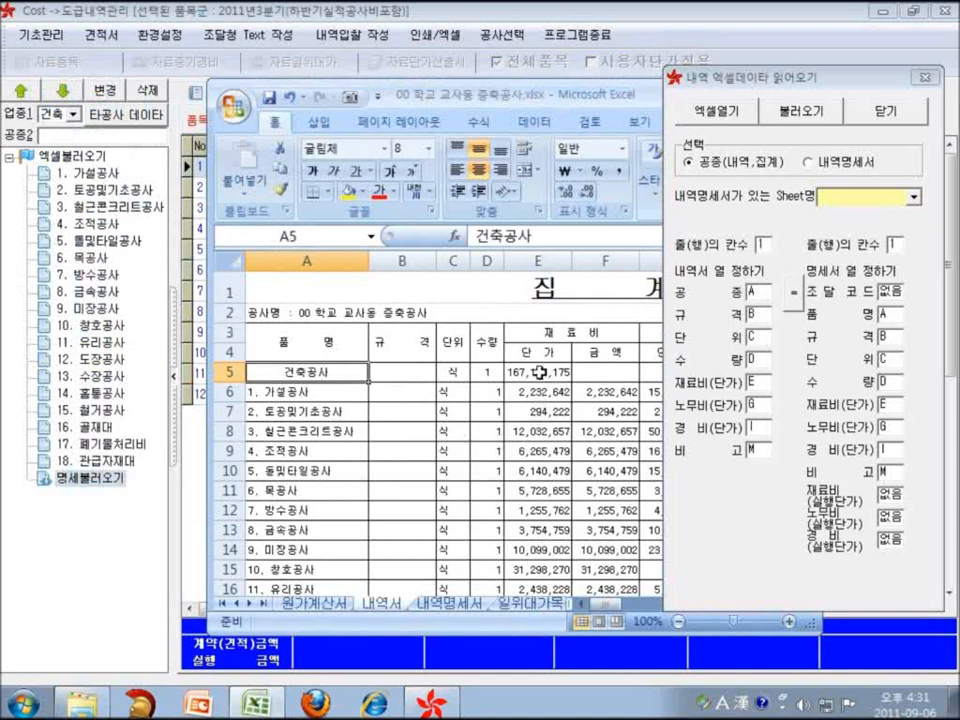
pyautogui.click(400, 371)
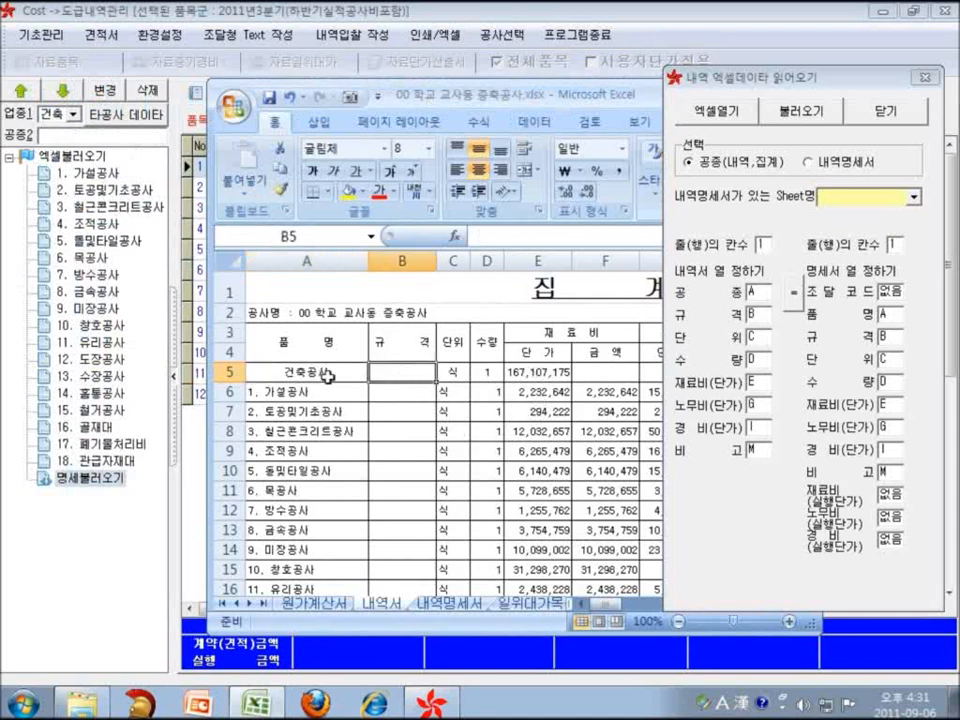
pyautogui.click(325, 373)
pyautogui.click(47, 163)
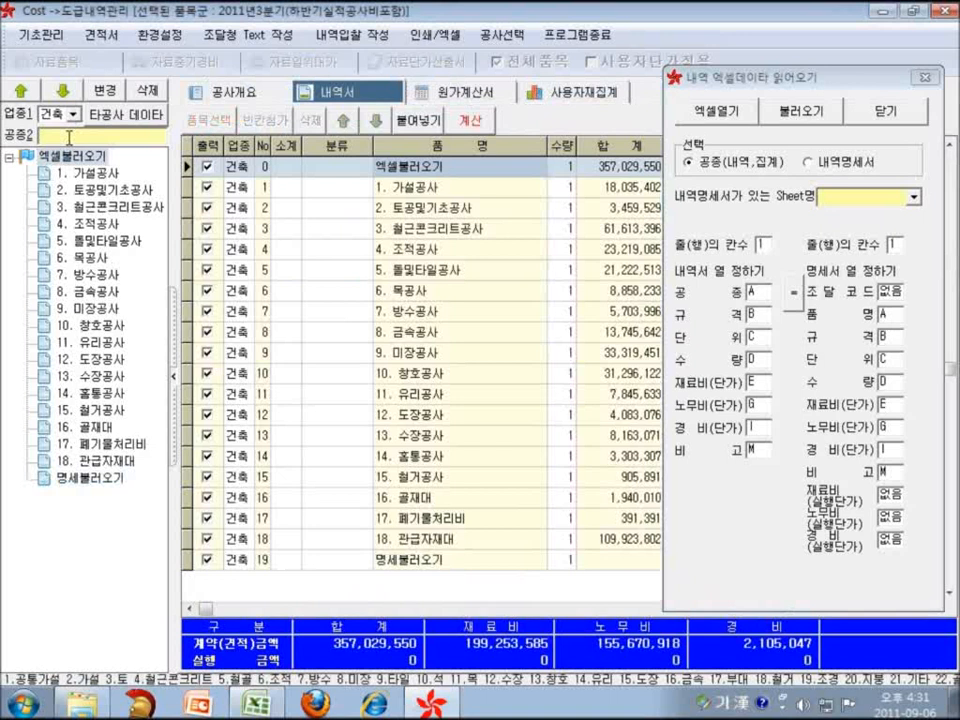
pyautogui.click(68, 136)
pyautogui.write('건축공사')
pyautogui.press('Return')
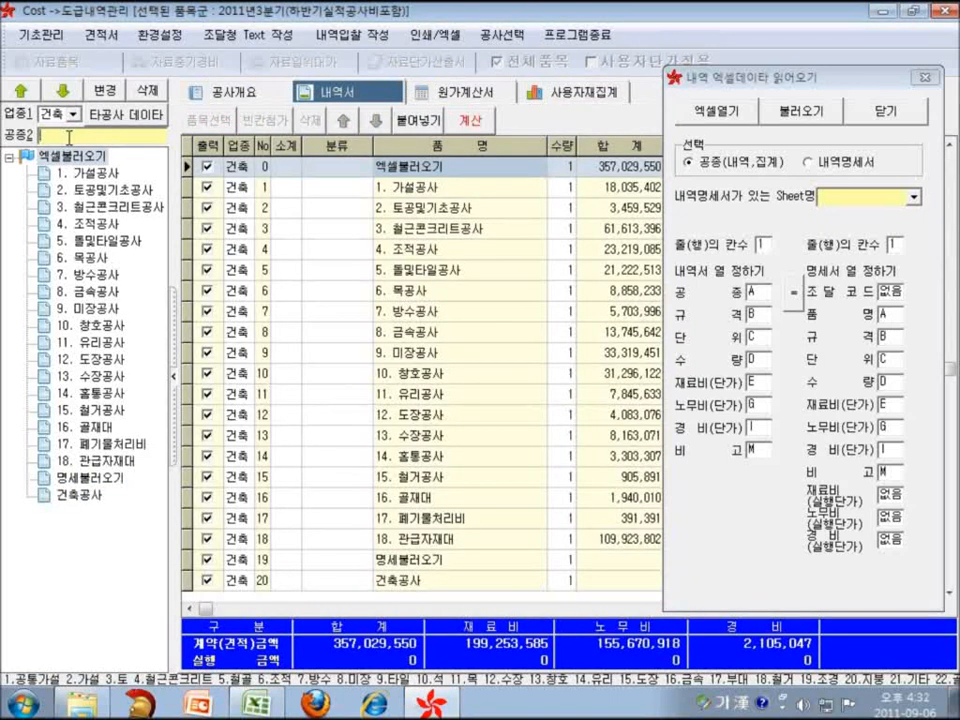
pyautogui.click(72, 495)
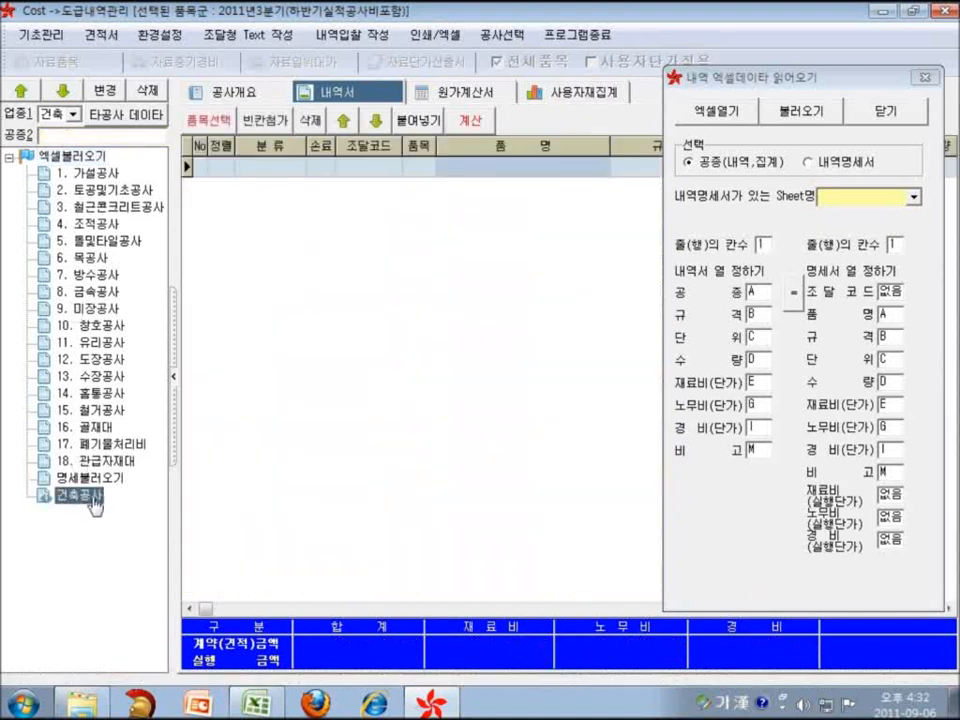
# - Bring the Excel workbook back into view and choose 내역명세서 as the sheet containing the detail items for the import
pyautogui.click(264, 699)
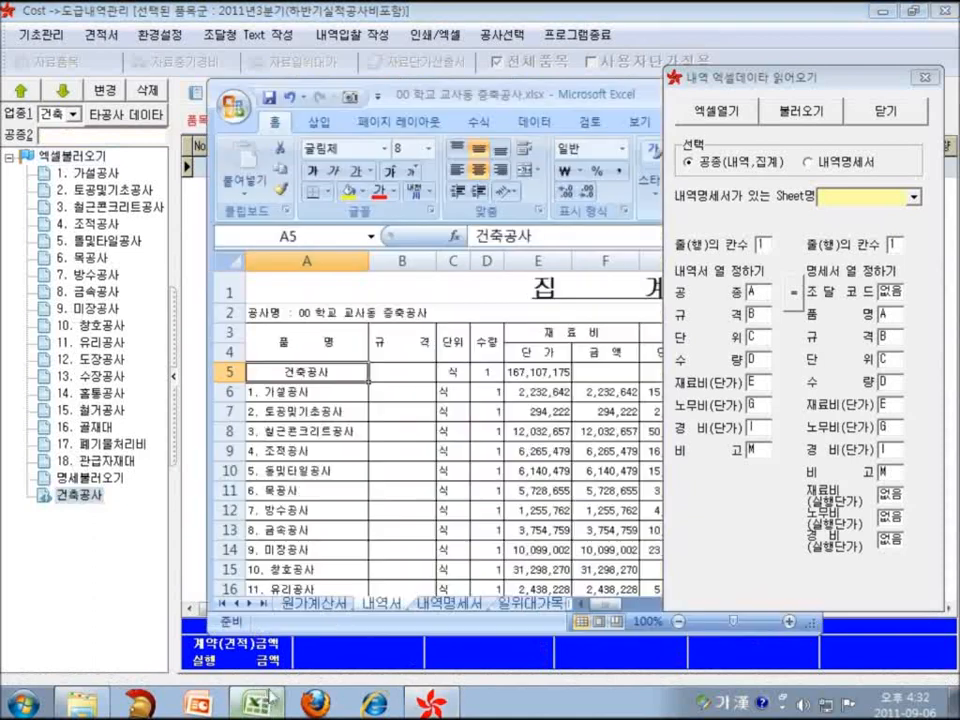
pyautogui.click(891, 199)
pyautogui.click(865, 244)
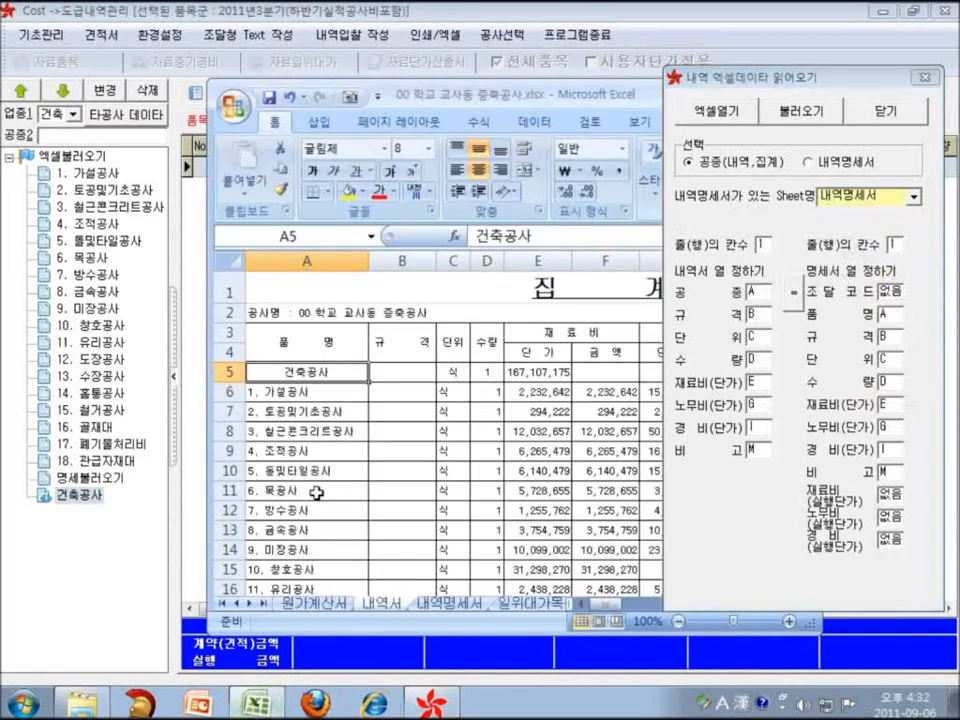
# - Examine the 건축공사 row against the 1. 가설공사 row to determine where the work-type import range begins
pyautogui.scroll(-1, 338, 432)
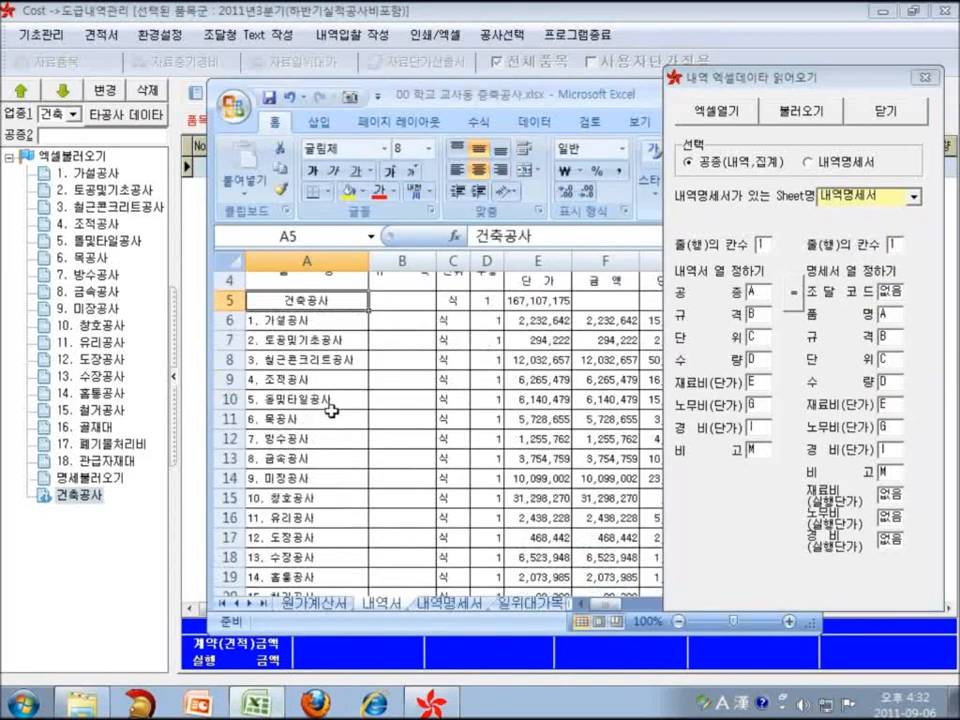
pyautogui.click(301, 322)
pyautogui.click(301, 300)
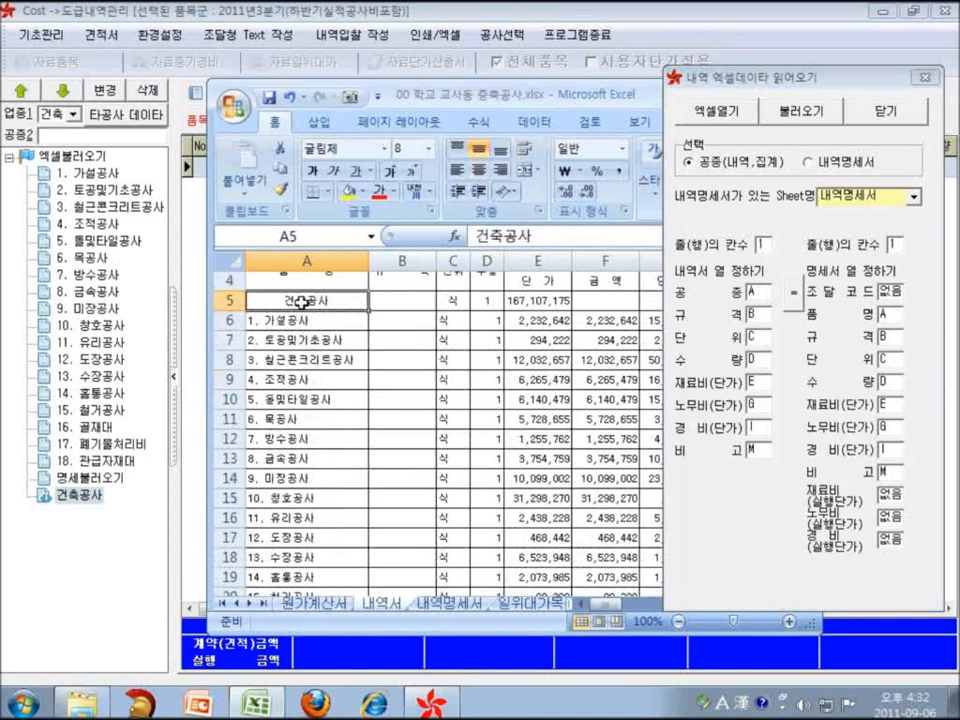
pyautogui.click(525, 300)
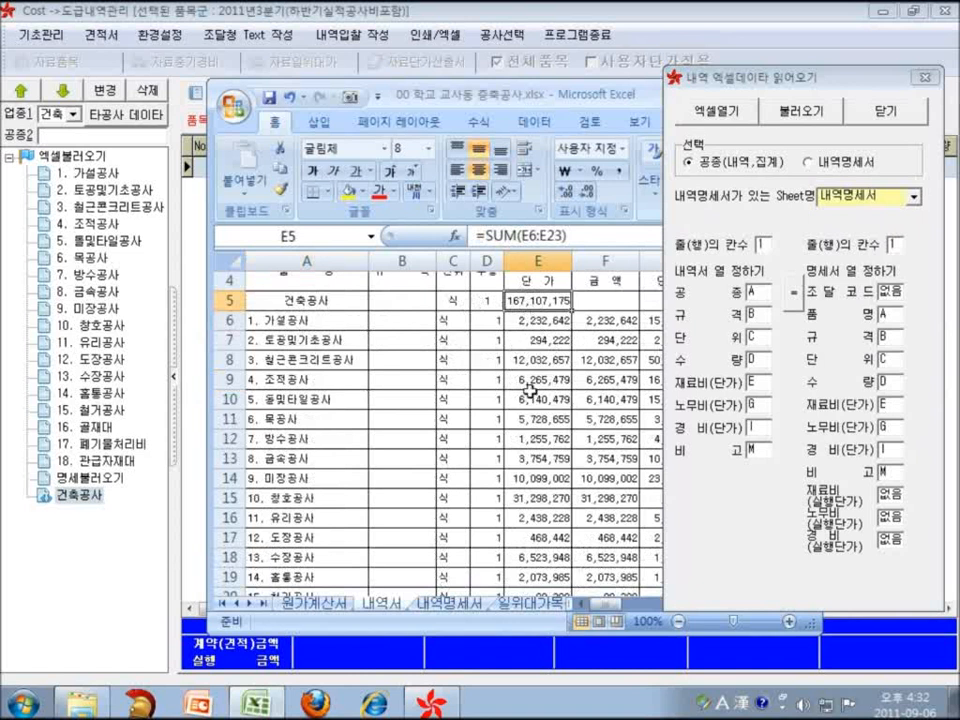
pyautogui.click(317, 320)
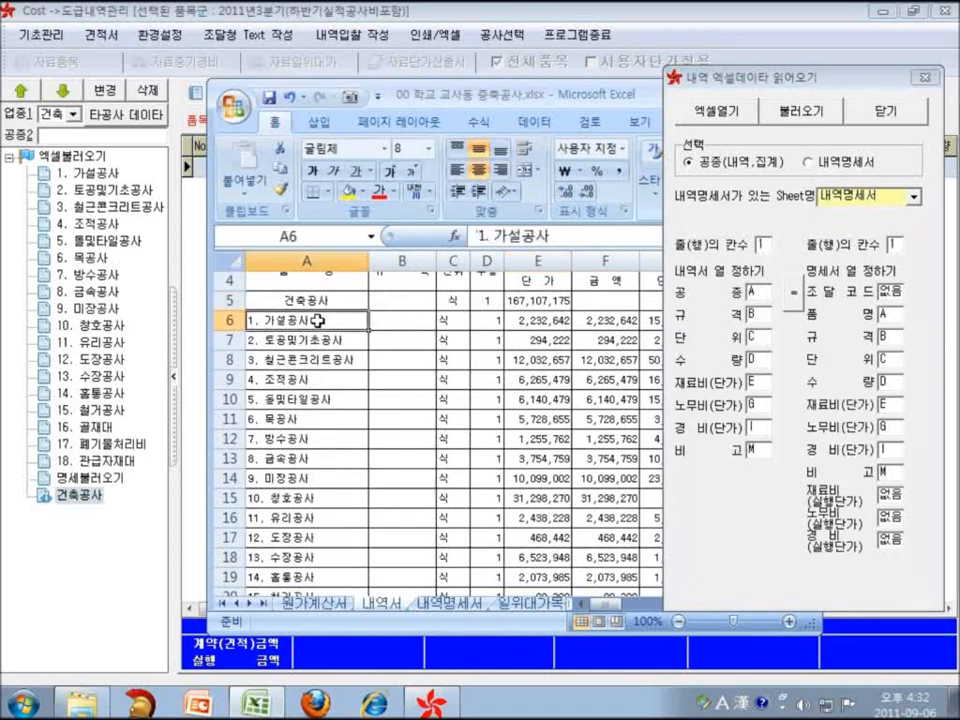
pyautogui.click(330, 300)
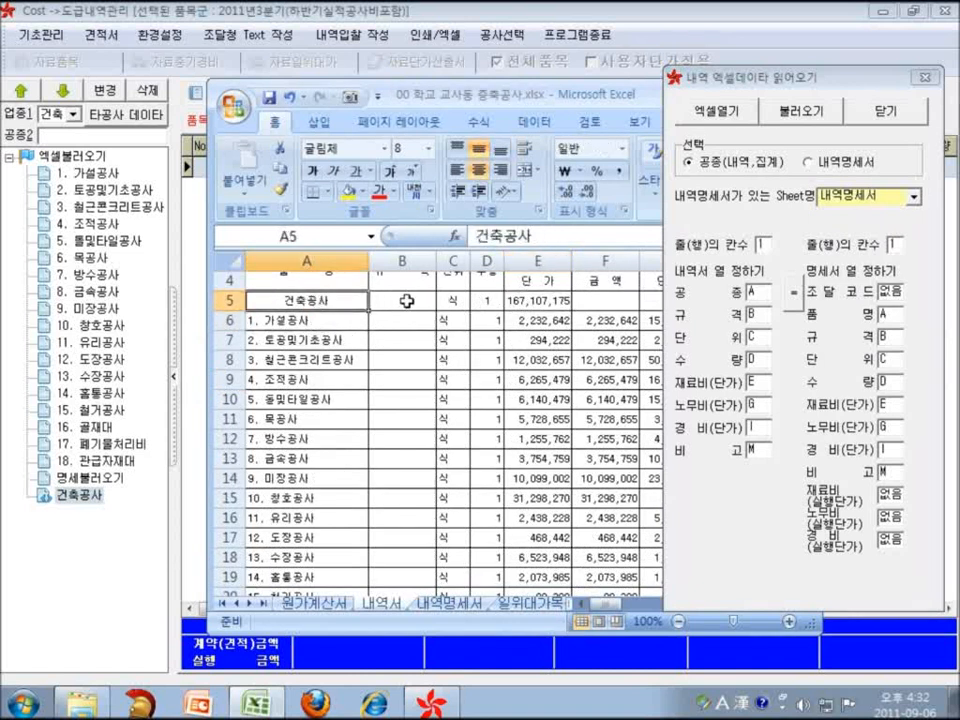
pyautogui.click(350, 320)
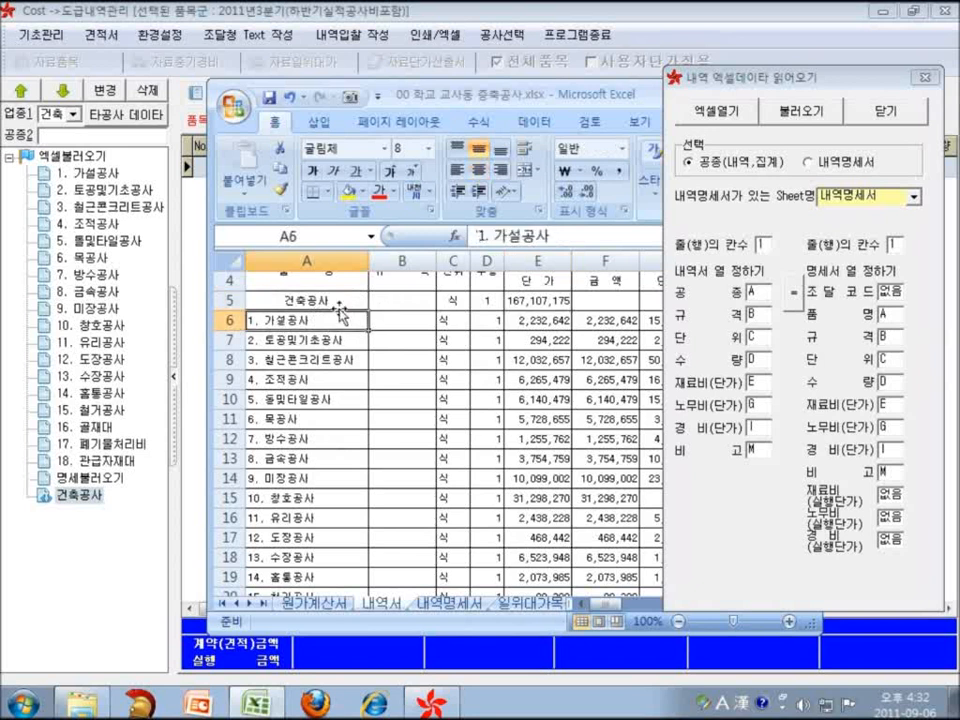
pyautogui.click(340, 302)
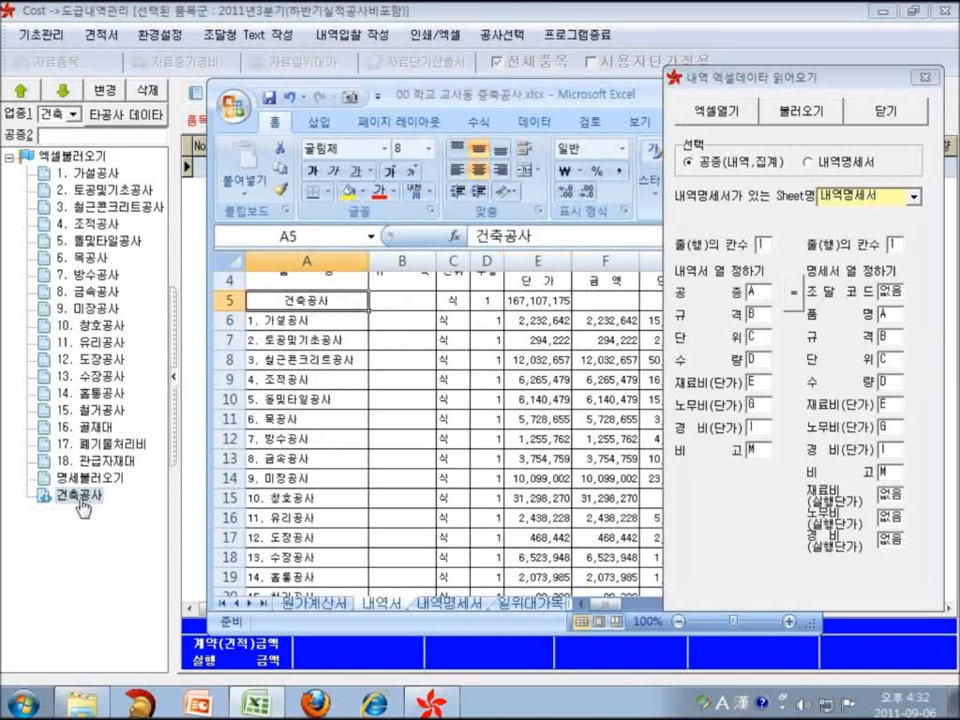
# - Import the work types in A6:A23 of the 내역서 sheet into 건축공사, and close the import window without saving the workbook
pyautogui.moveTo(302, 320); pyautogui.dragTo(300, 577)
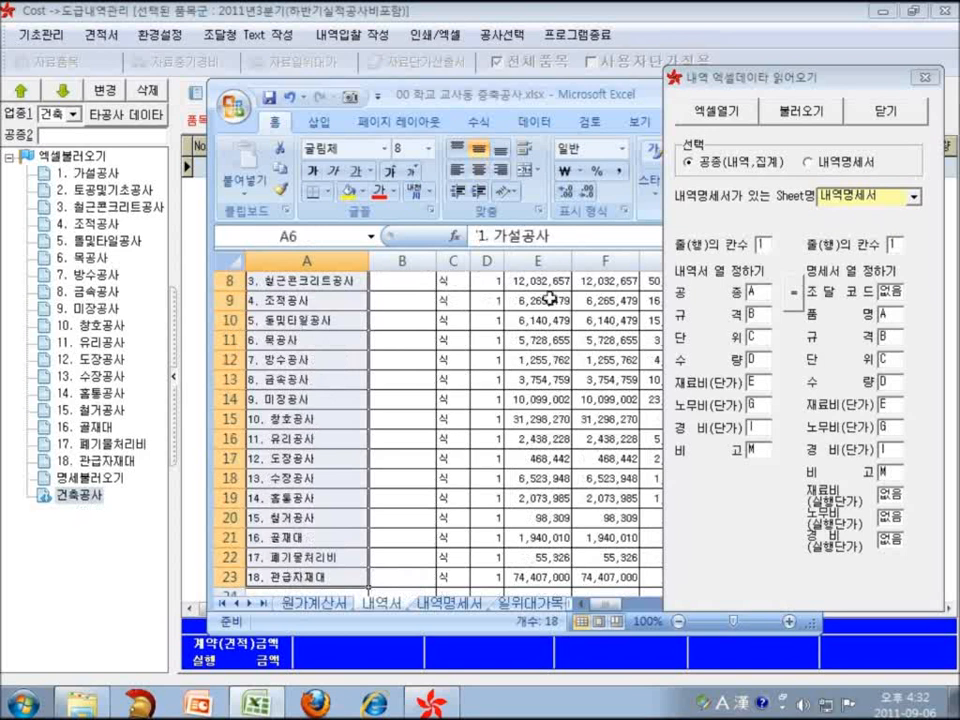
pyautogui.click(808, 118)
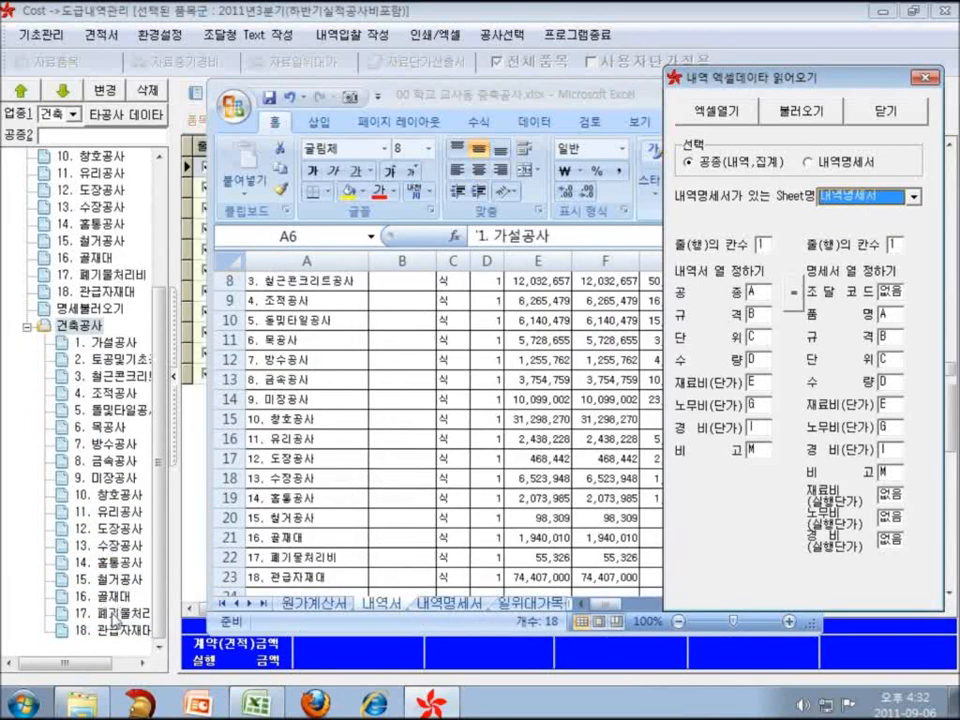
pyautogui.click(879, 113)
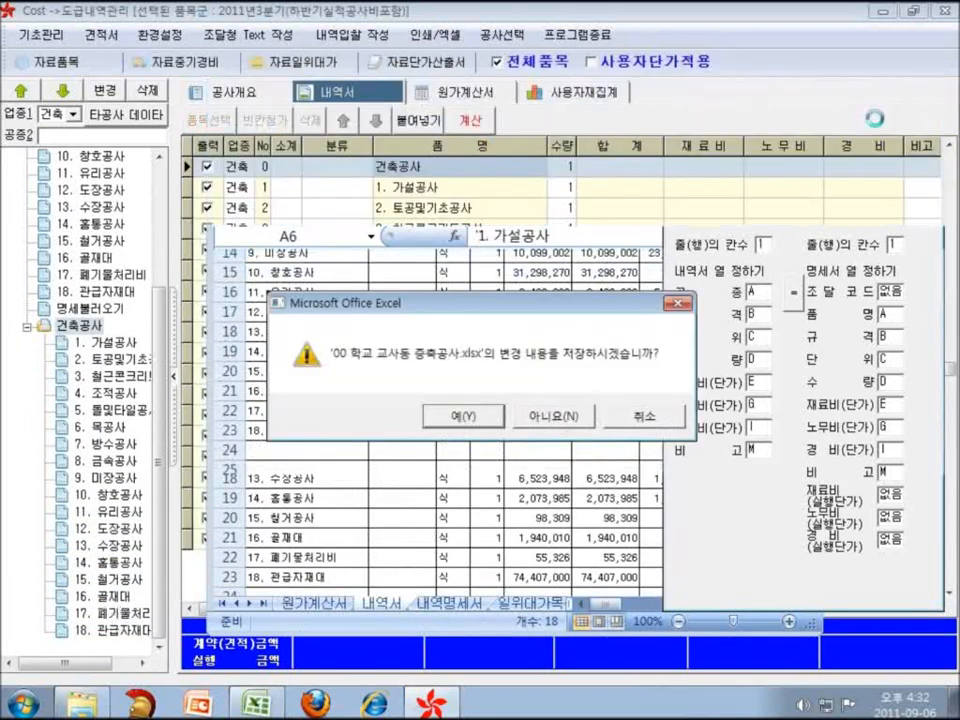
pyautogui.click(570, 416)
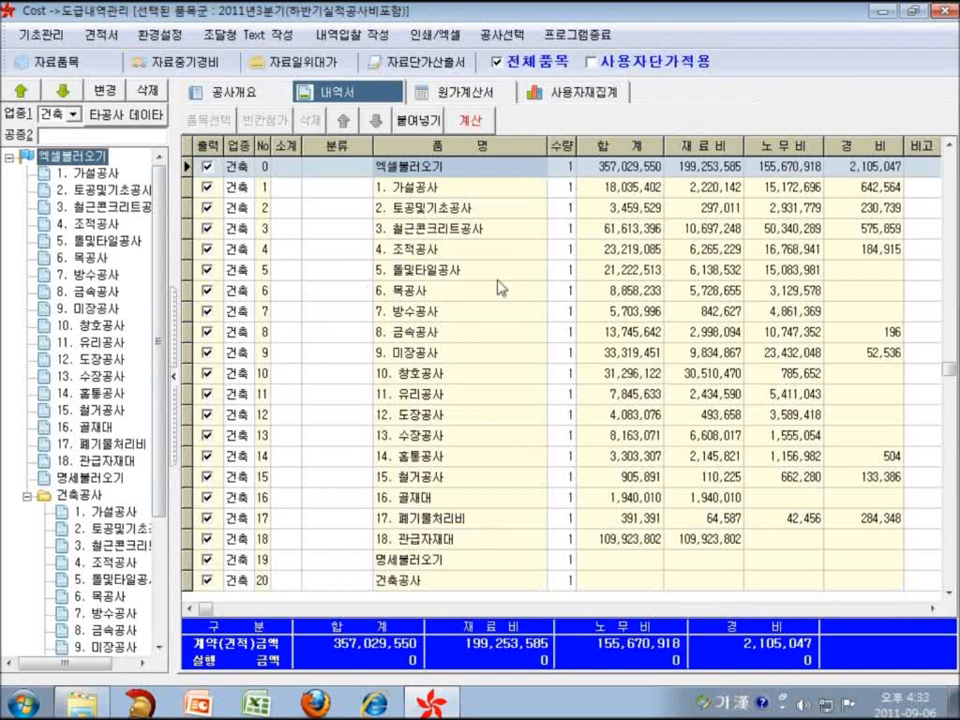
# - Look over the 내역 계산 settings and close them without calculating
pyautogui.click(476, 126)
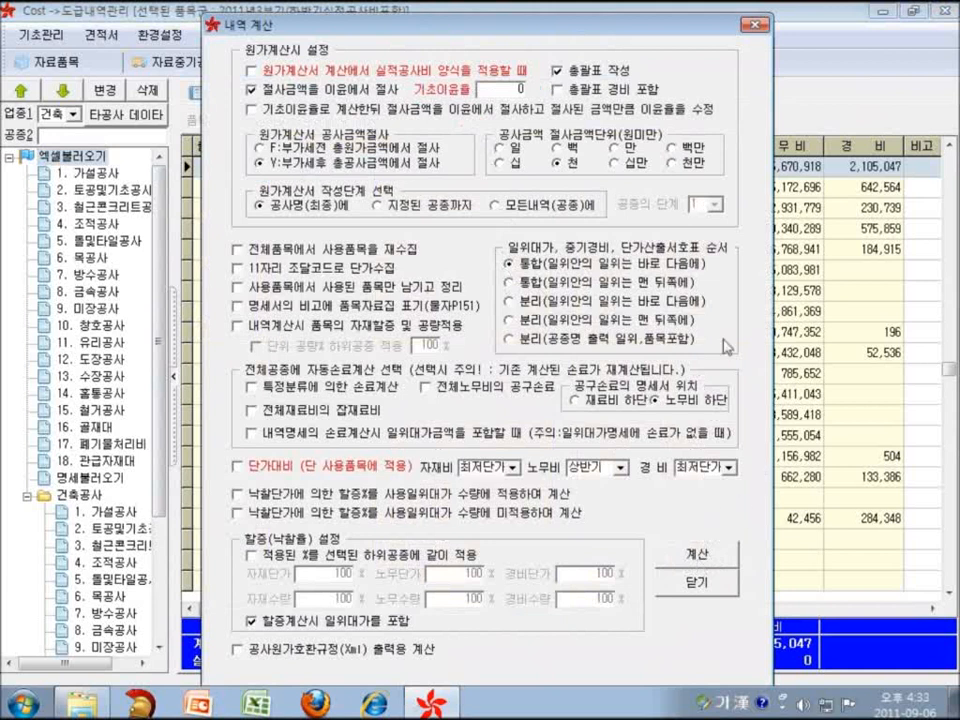
pyautogui.moveTo(490, 40); pyautogui.dragTo(485, 86)
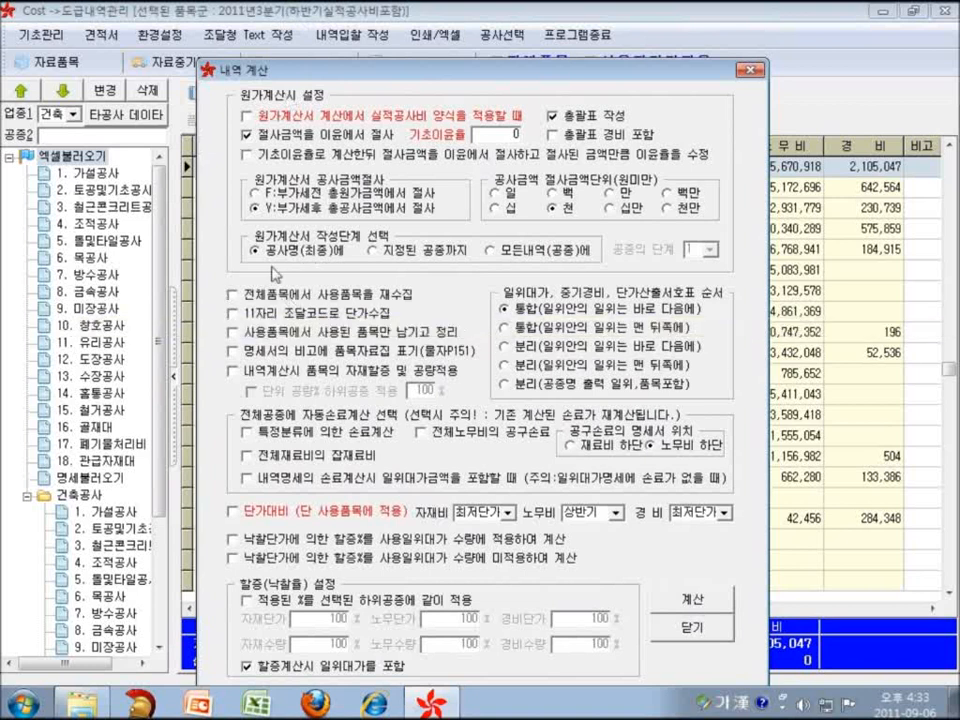
pyautogui.click(684, 630)
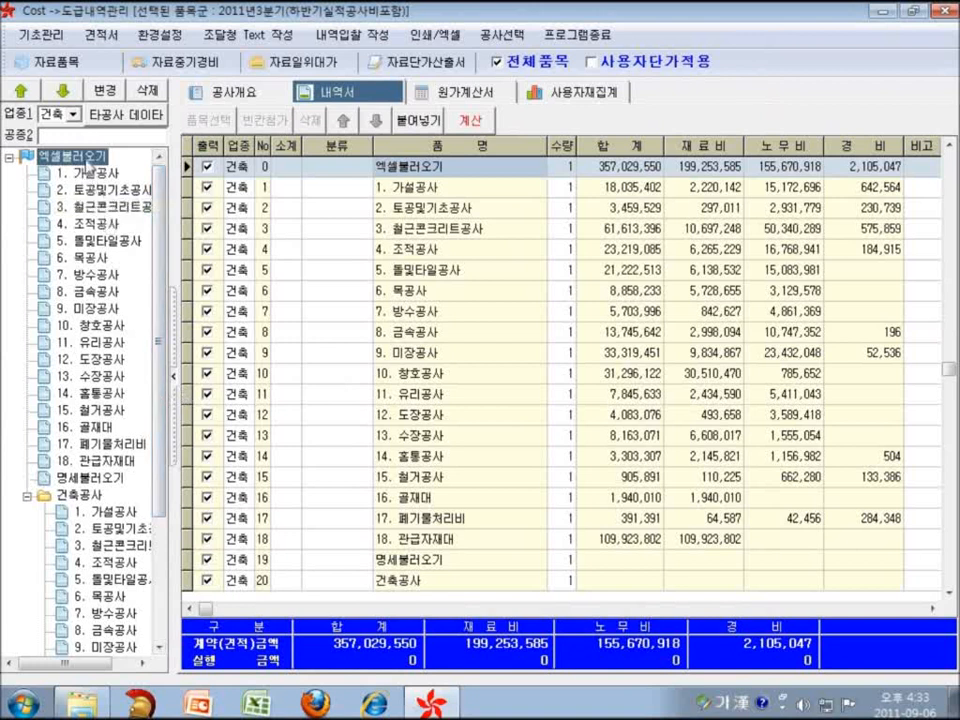
# - Save the 엑셀불러오기 estimate data to Excel, overwriting the existing file 00 학교 교사동 증축공사.xlsx
pyautogui.rightClick(86, 152)
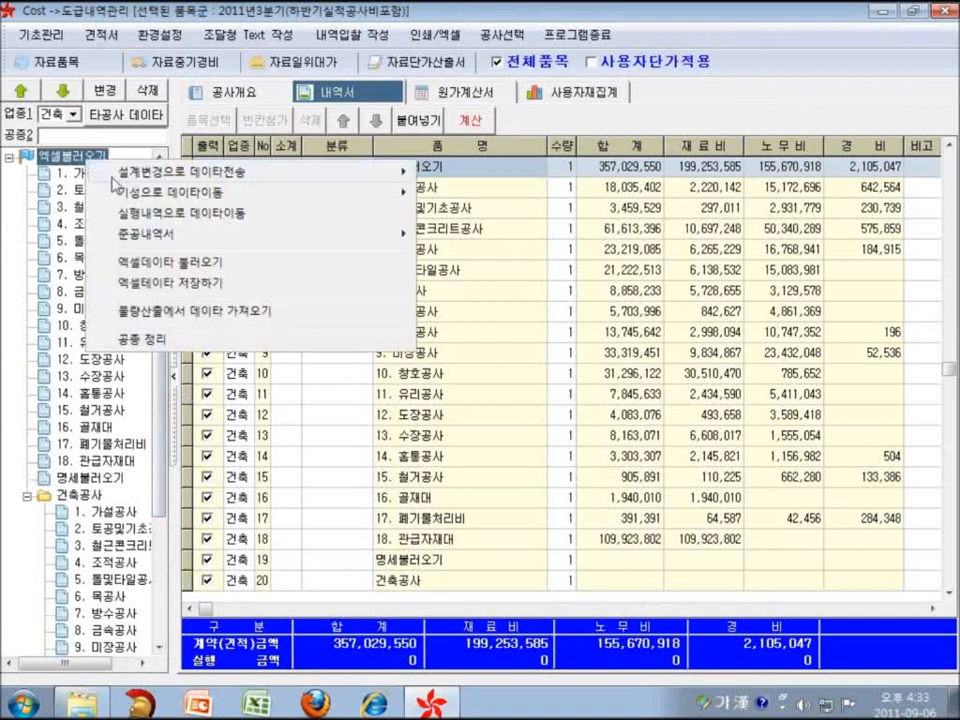
pyautogui.click(176, 287)
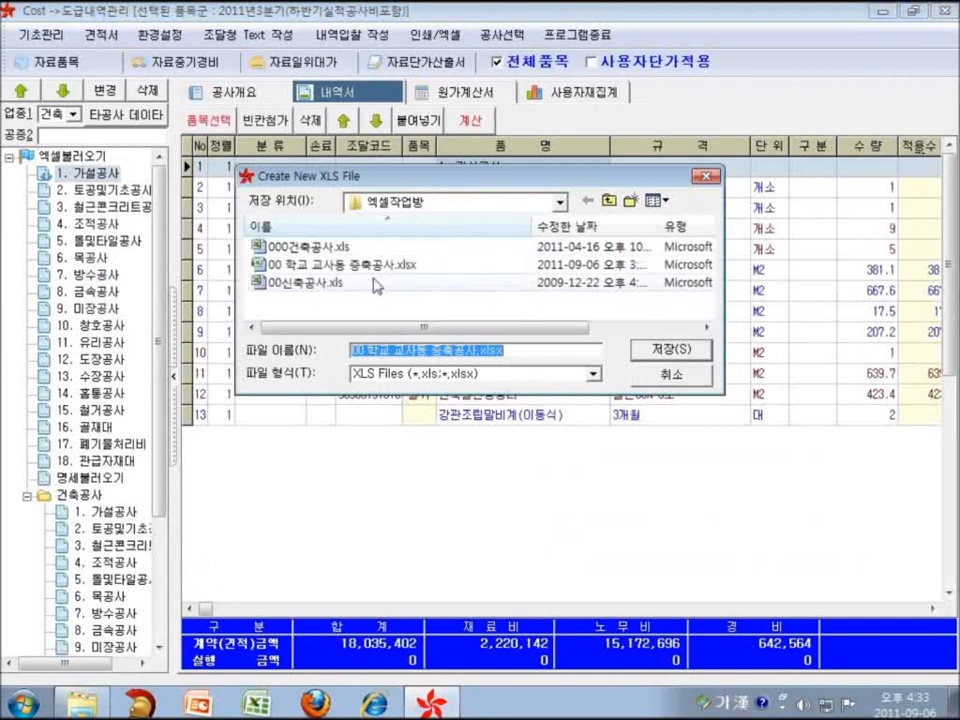
pyautogui.click(384, 267)
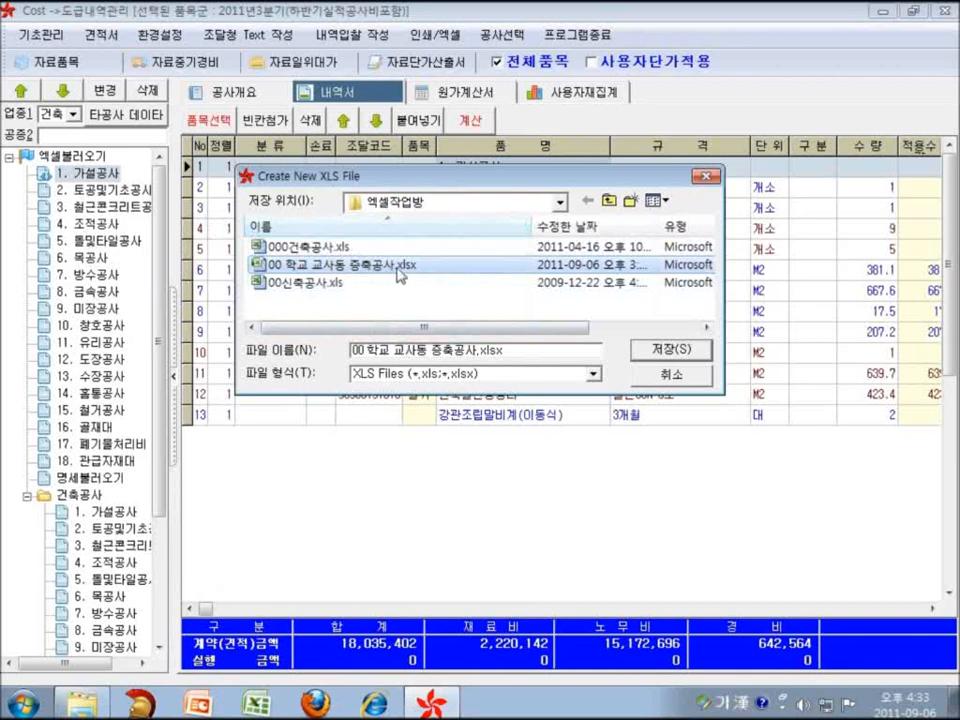
pyautogui.click(665, 353)
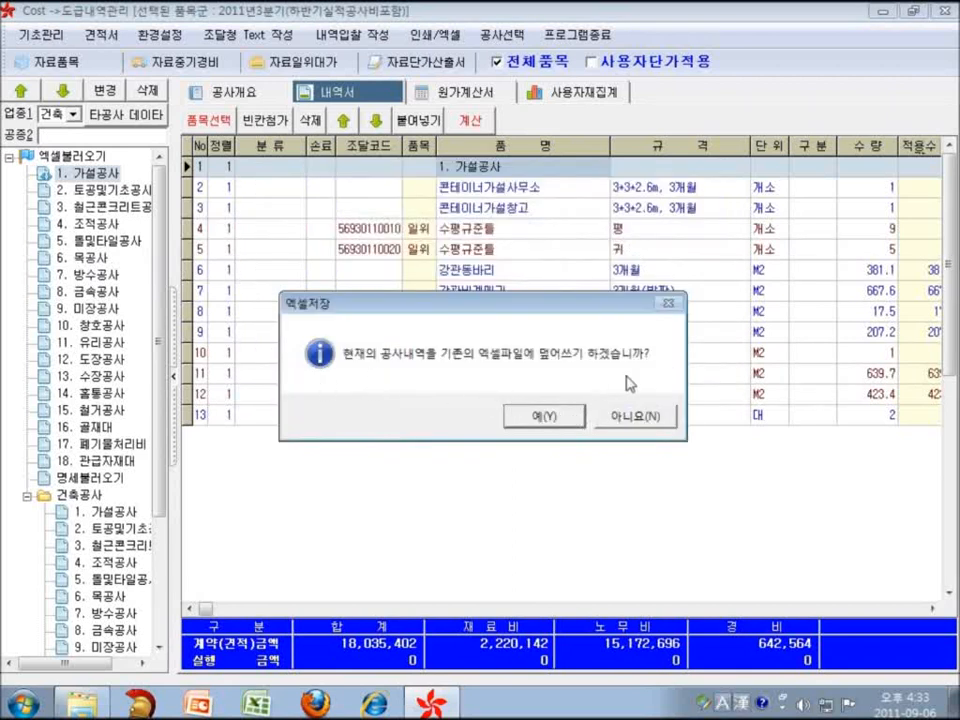
pyautogui.click(562, 427)
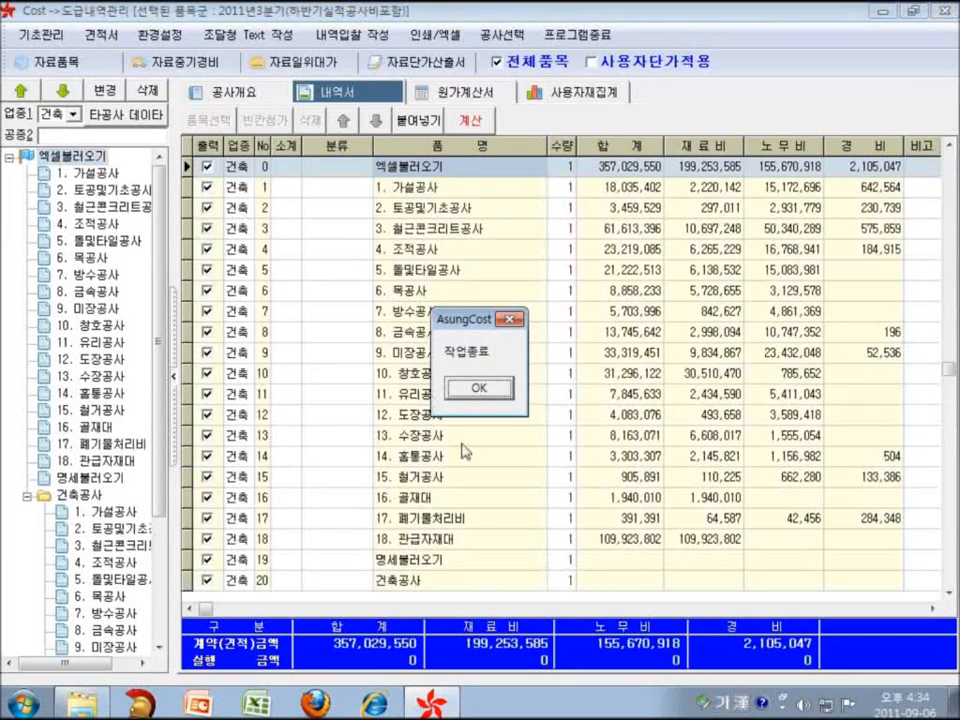
pyautogui.click(480, 389)
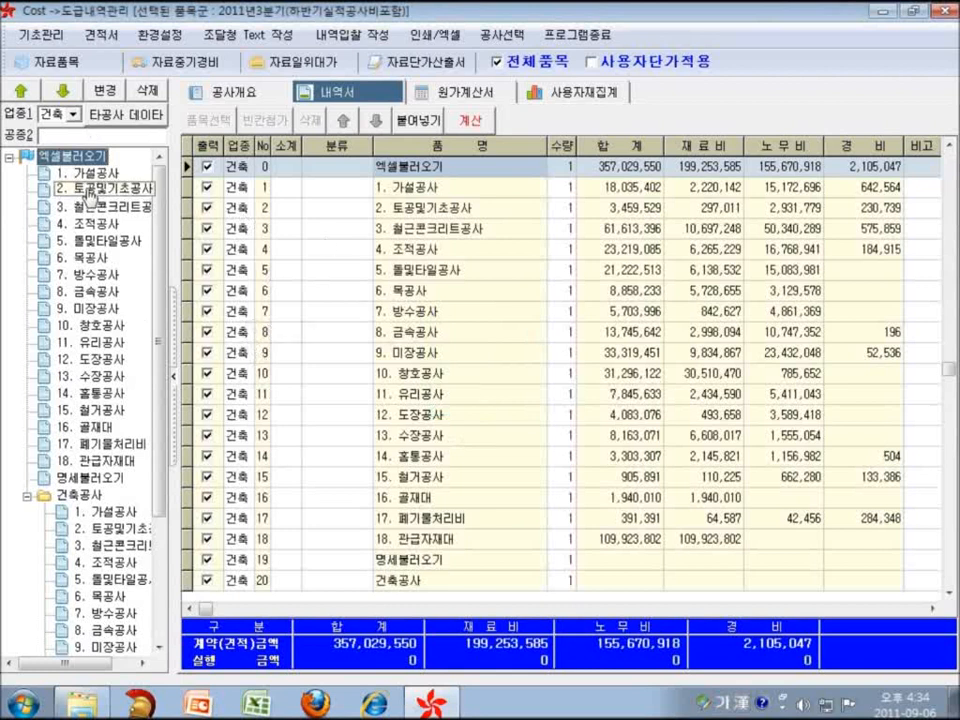
# - Switch the 내역서 output settings to 엑셀 to review the output forms, and close them without converting anything
pyautogui.click(450, 46)
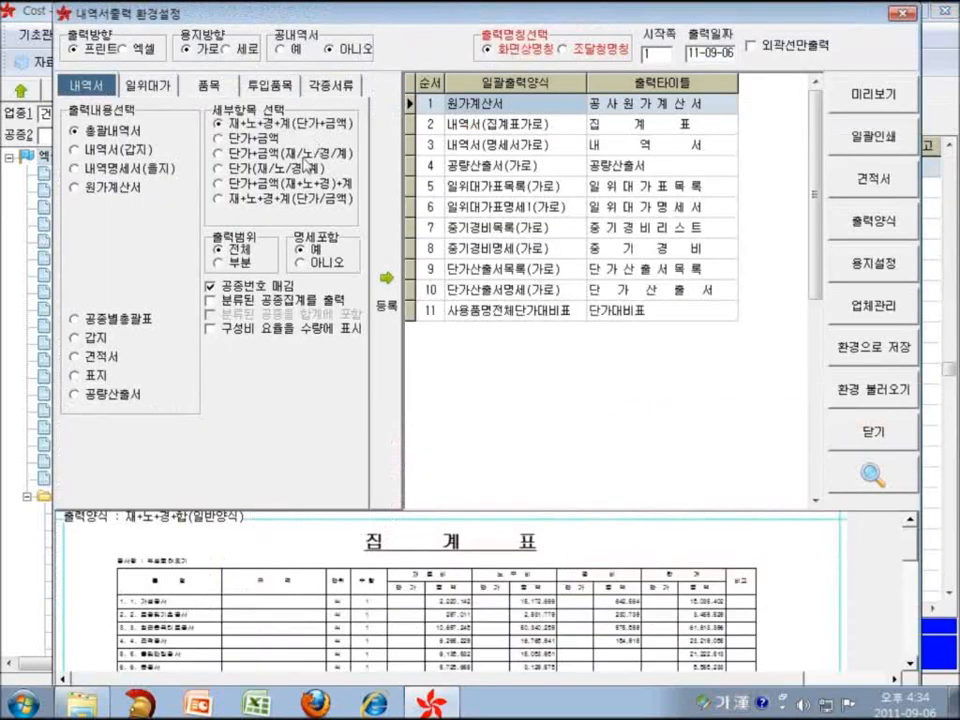
pyautogui.click(125, 49)
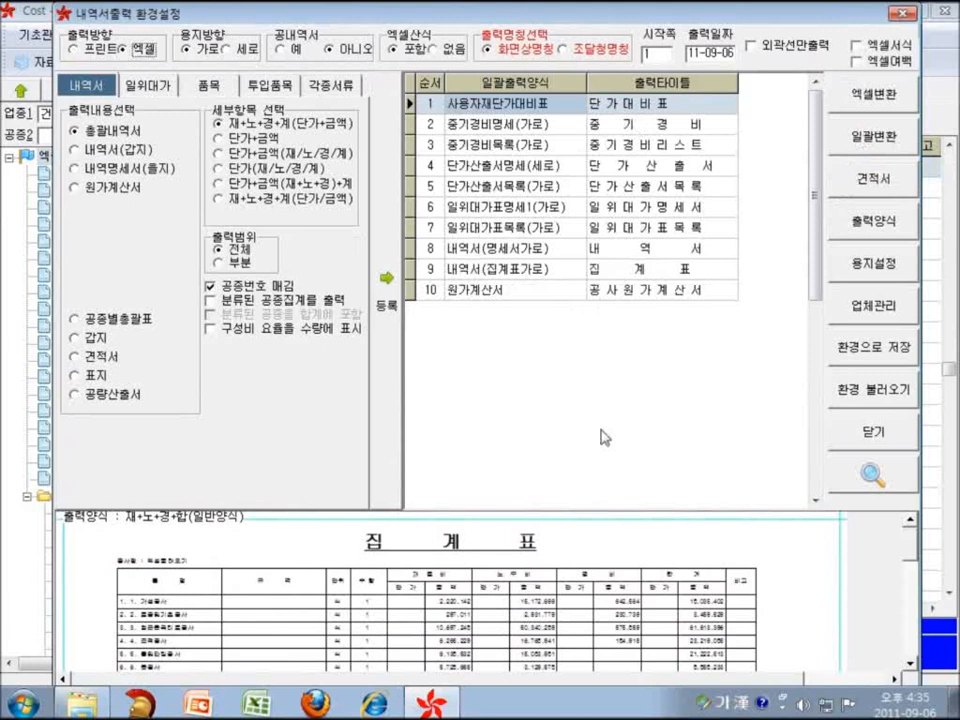
pyautogui.press('Escape')
pyautogui.rightClick(72, 162)
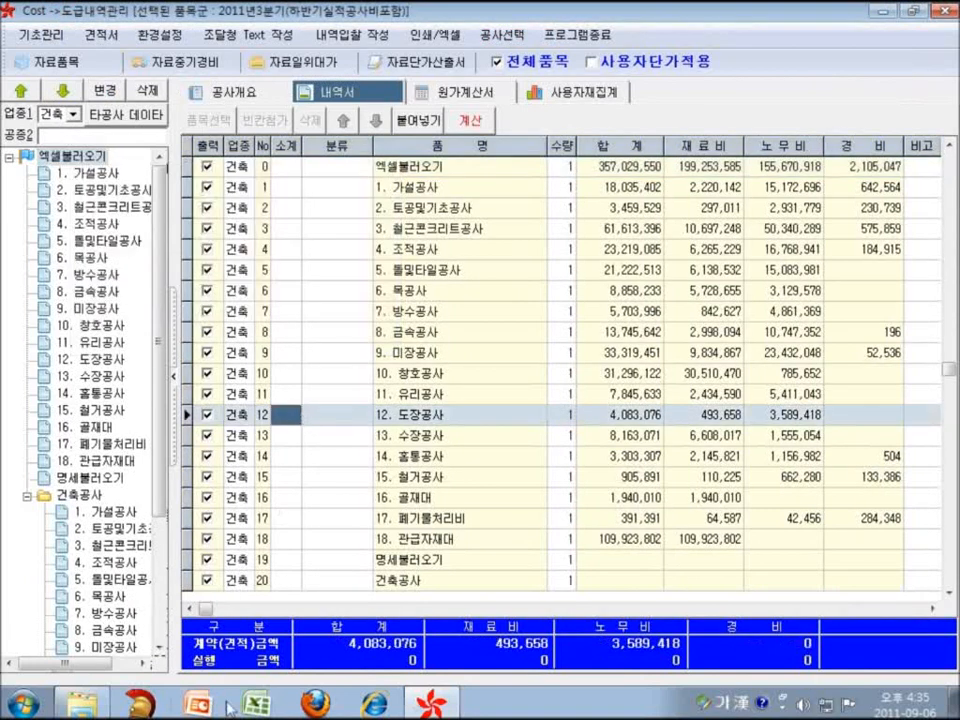
# - Open the saved workbook 00 학교 교사동 증축공사.xlsx from the 엑셀작업방 folder
pyautogui.click(83, 705)
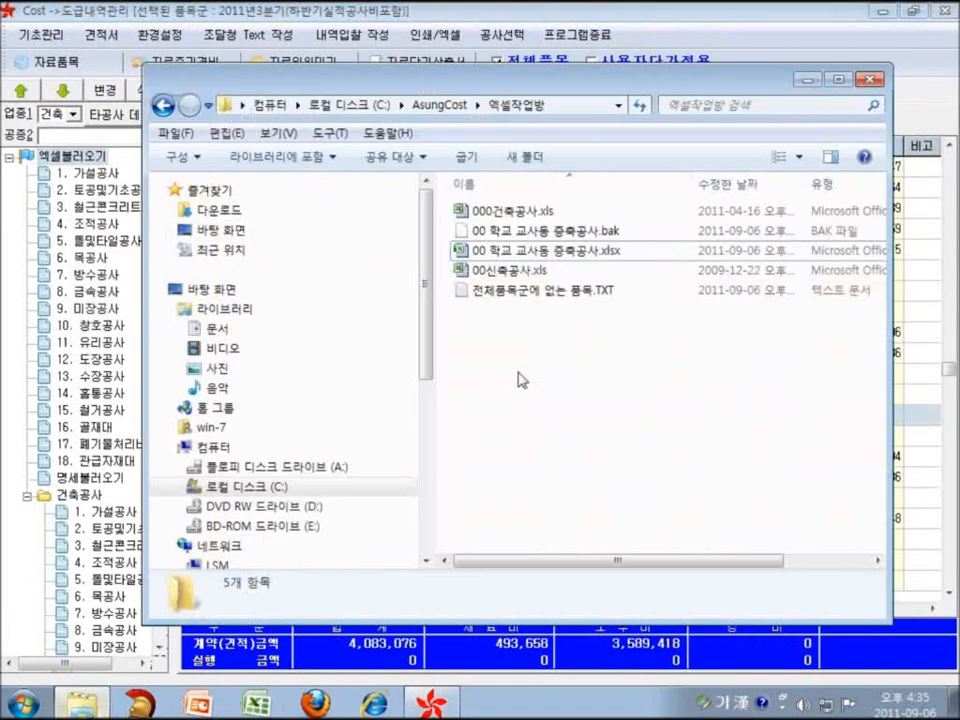
pyautogui.click(608, 236)
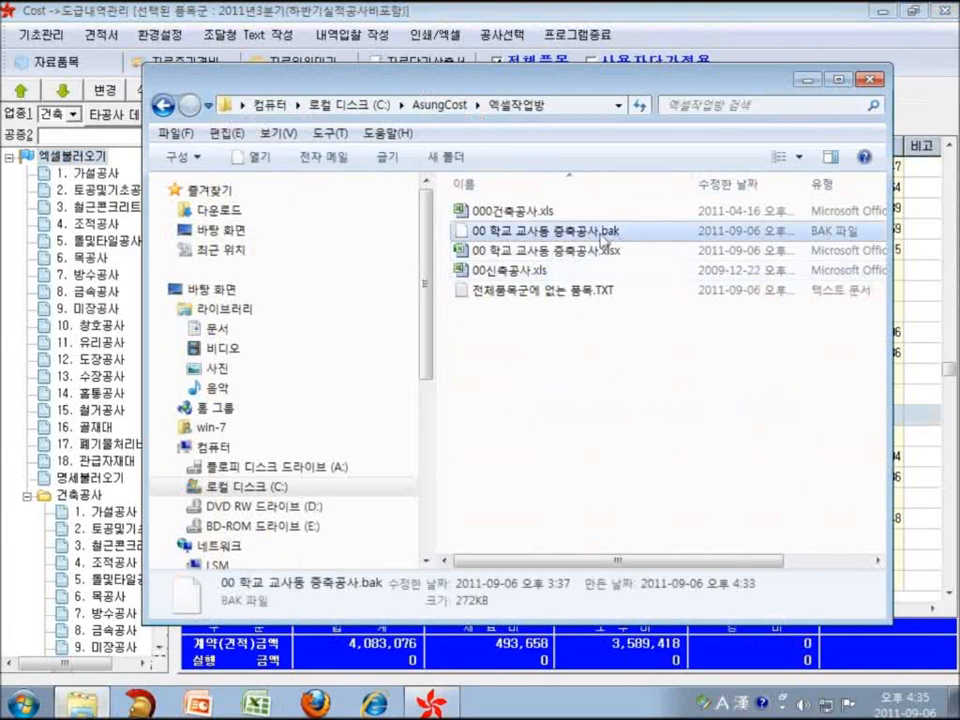
pyautogui.click(586, 256)
pyautogui.doubleClick(586, 256)
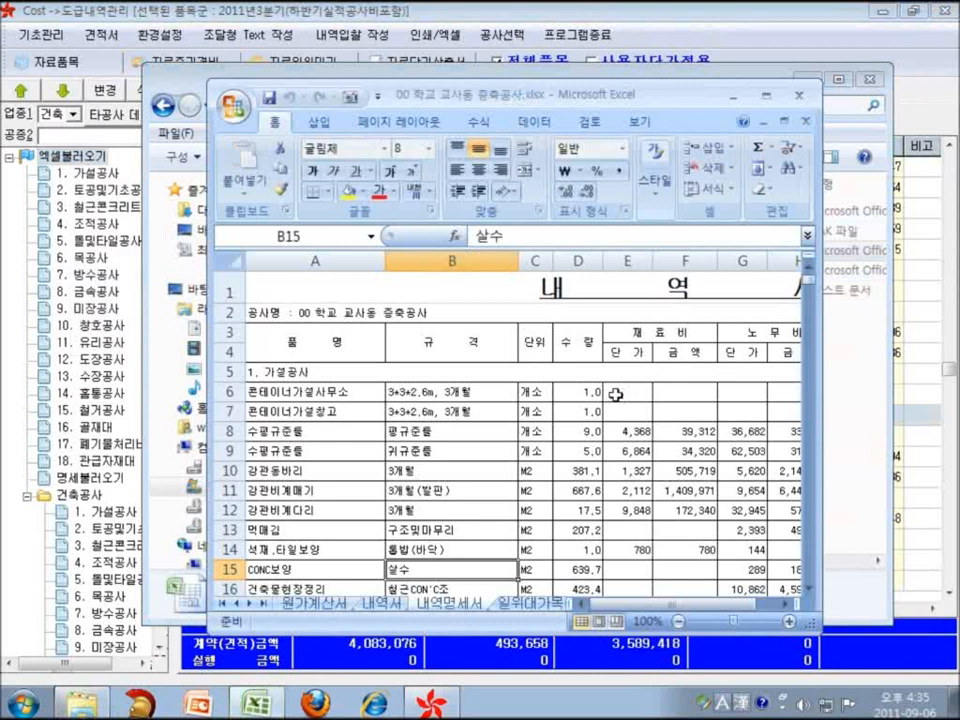
# - Check the detail items and unit prices under 1. 가설공사 in the workbook, close it and its folder, and return to the estimate
pyautogui.click(627, 451)
pyautogui.scroll(-2, 660, 440)
pyautogui.scroll(1, 677, 439)
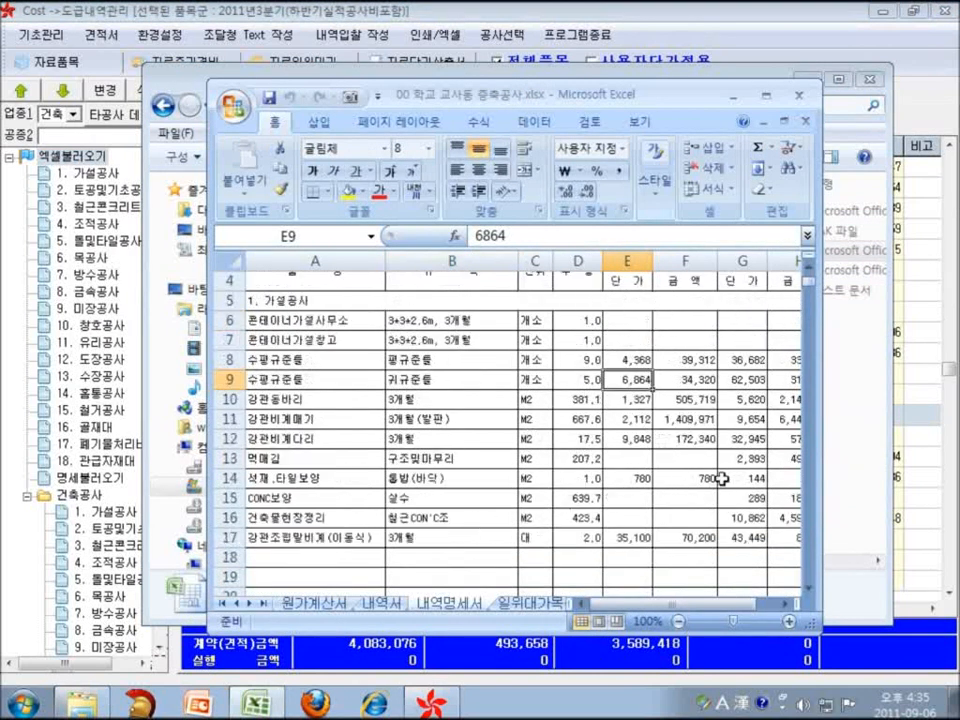
pyautogui.scroll(-1, 718, 360)
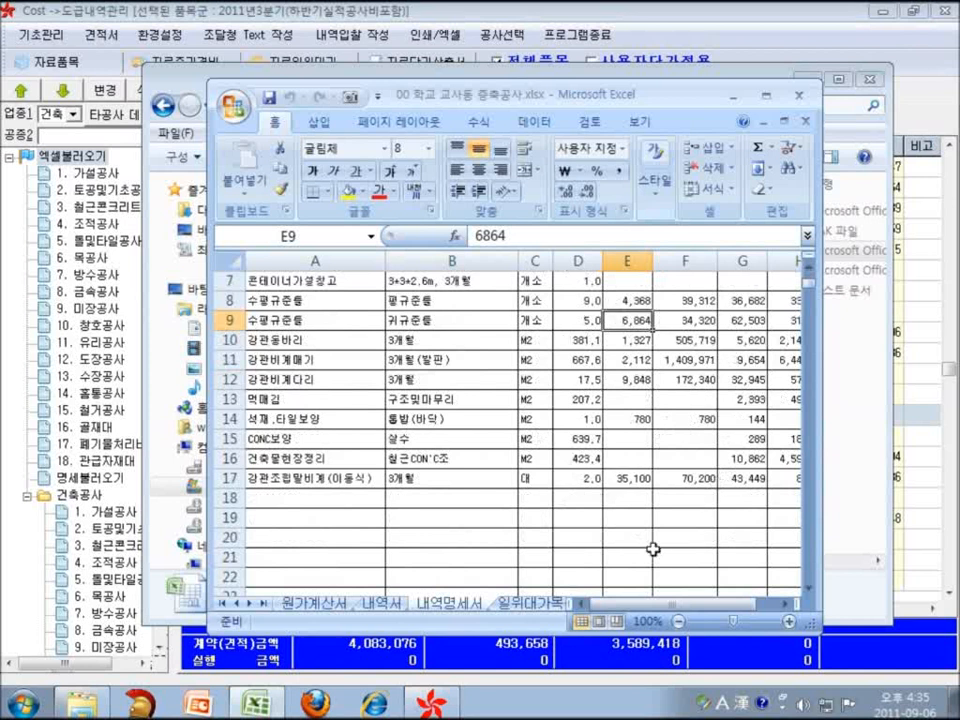
pyautogui.click(705, 517)
pyautogui.scroll(2, 722, 515)
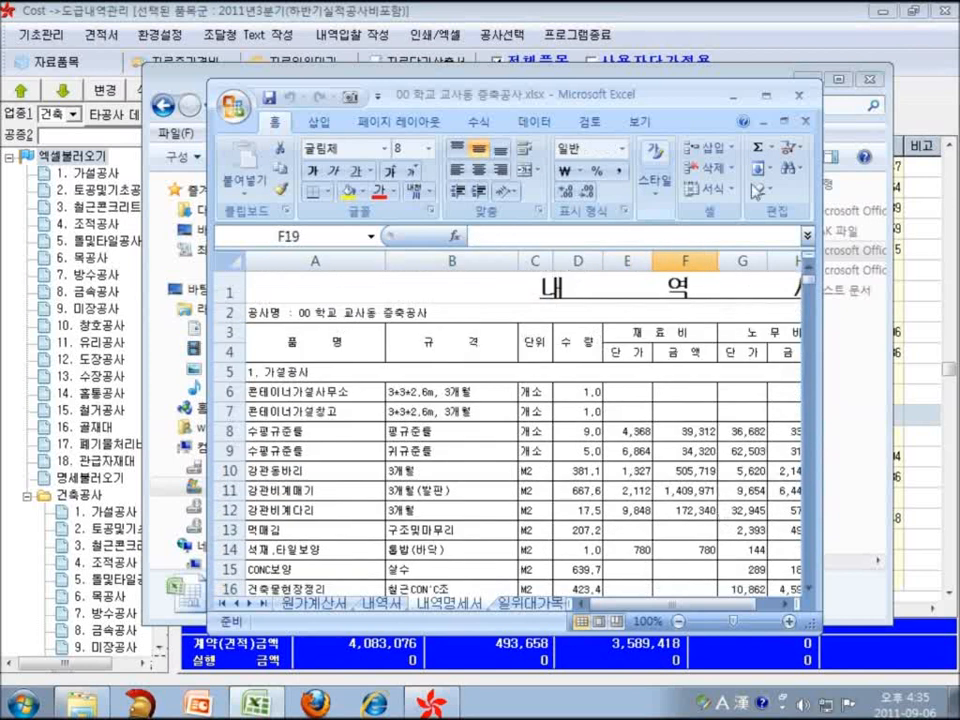
pyautogui.click(799, 95)
pyautogui.click(808, 88)
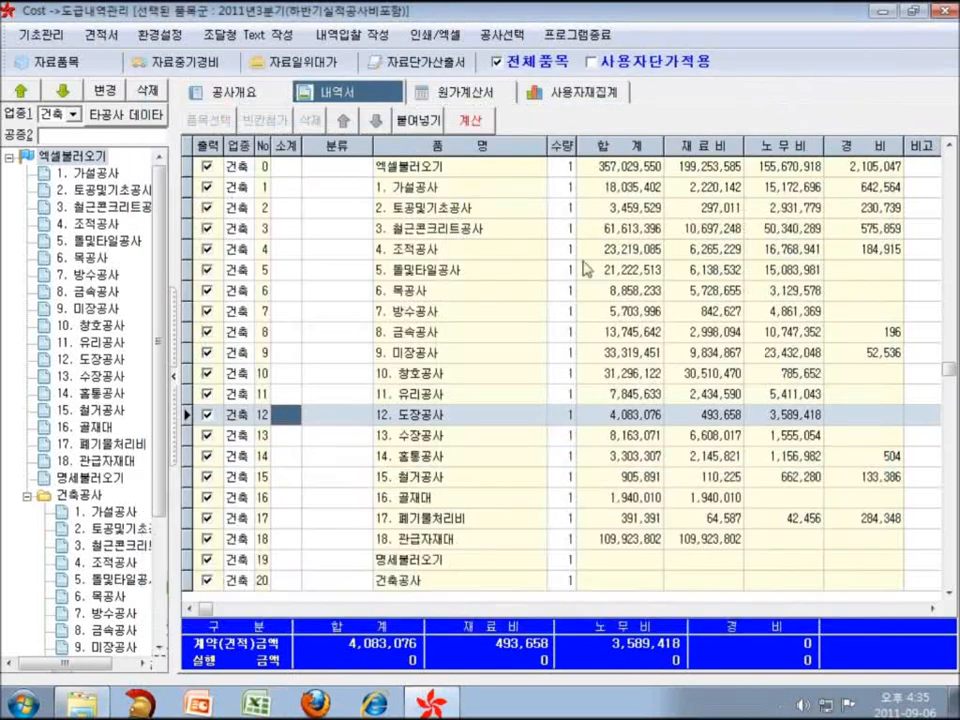
pyautogui.click(466, 311)
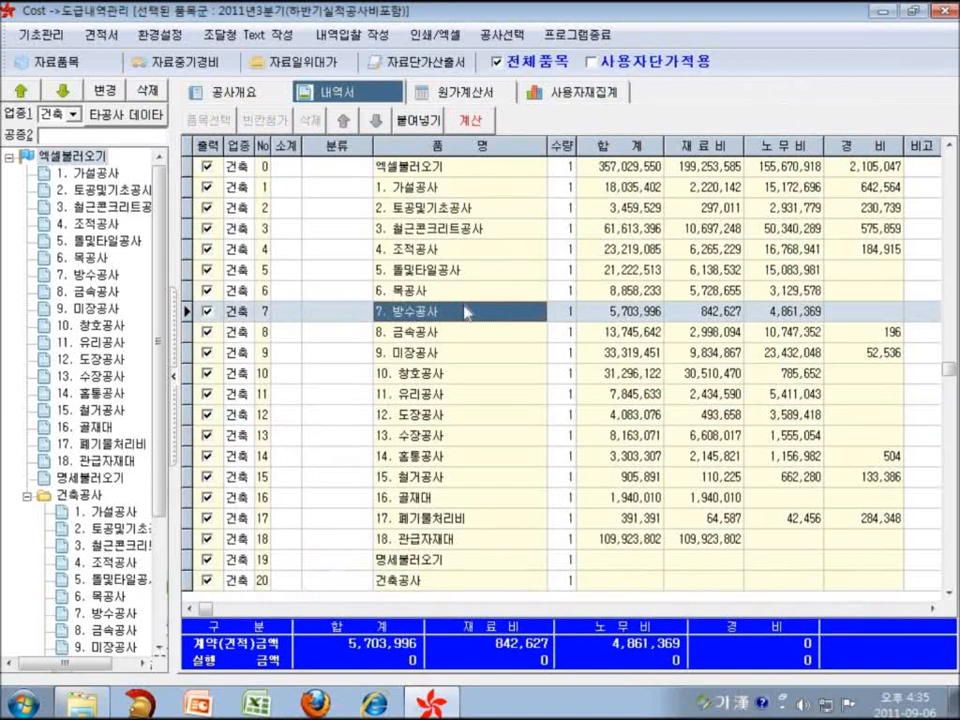